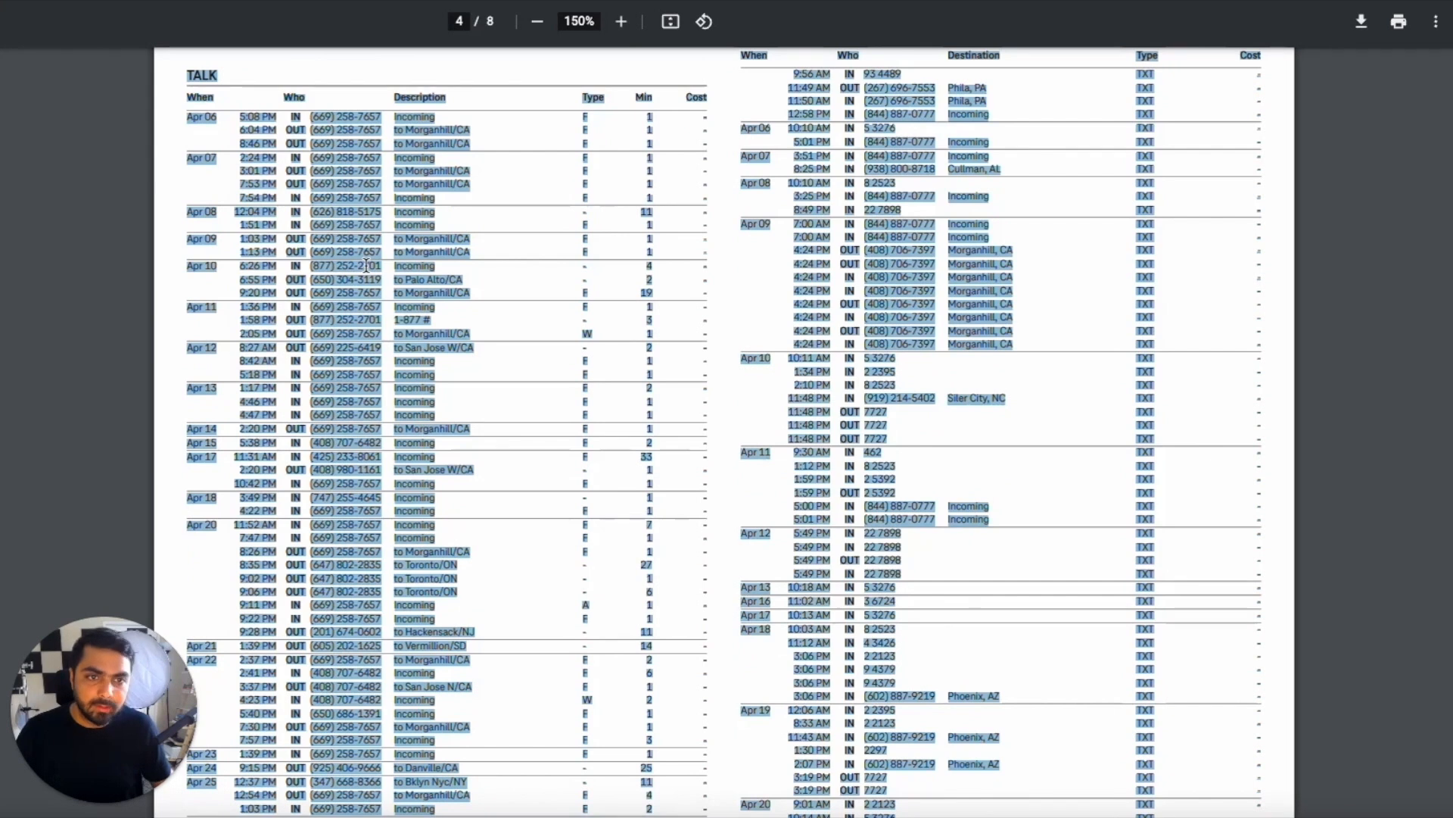
Copy the selected talk and text log from the phone bill PDF and switch to ChatGPT.
right_click(366, 265)
left_click(411, 300)
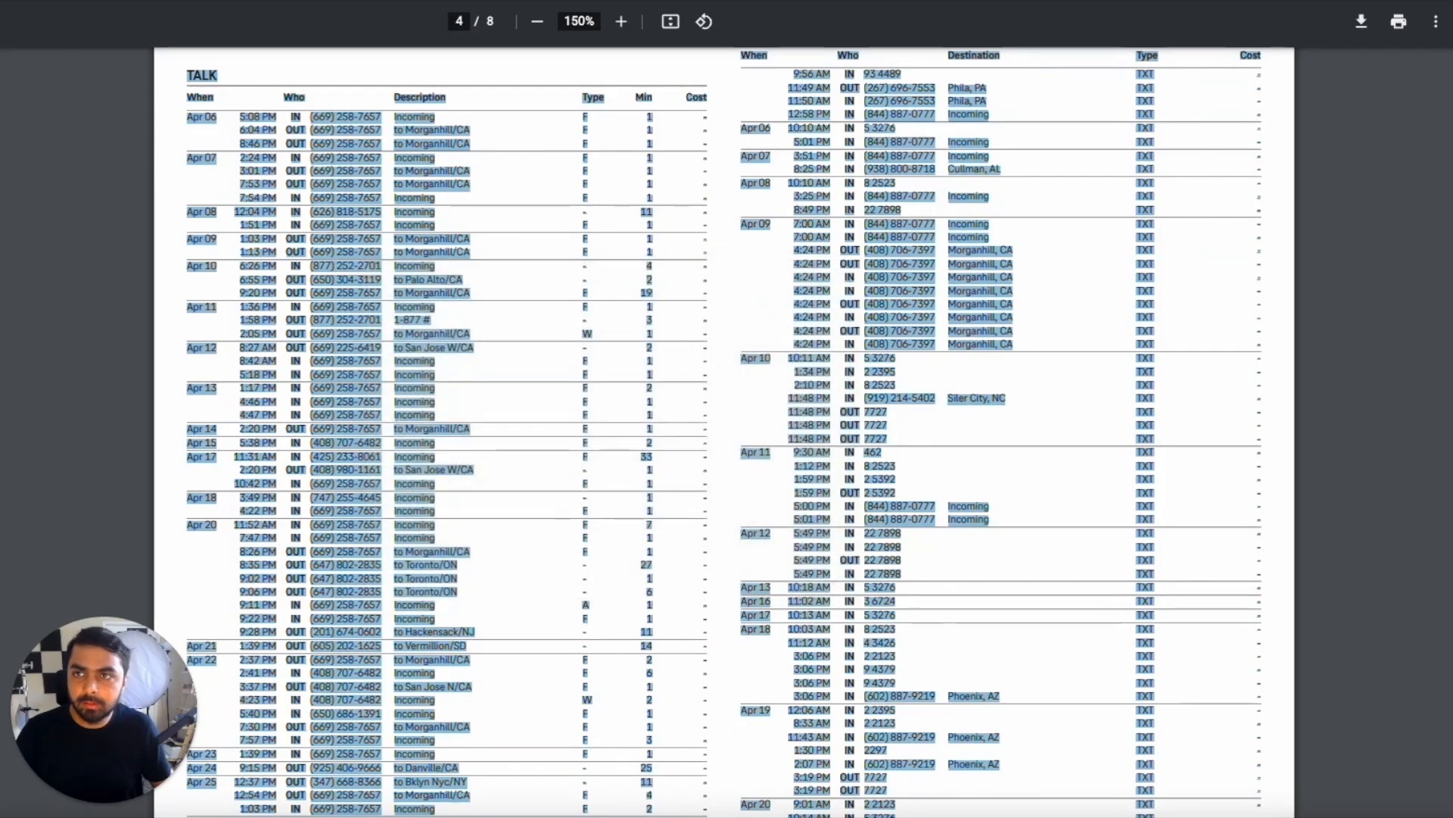
key("ctrl+Tab")
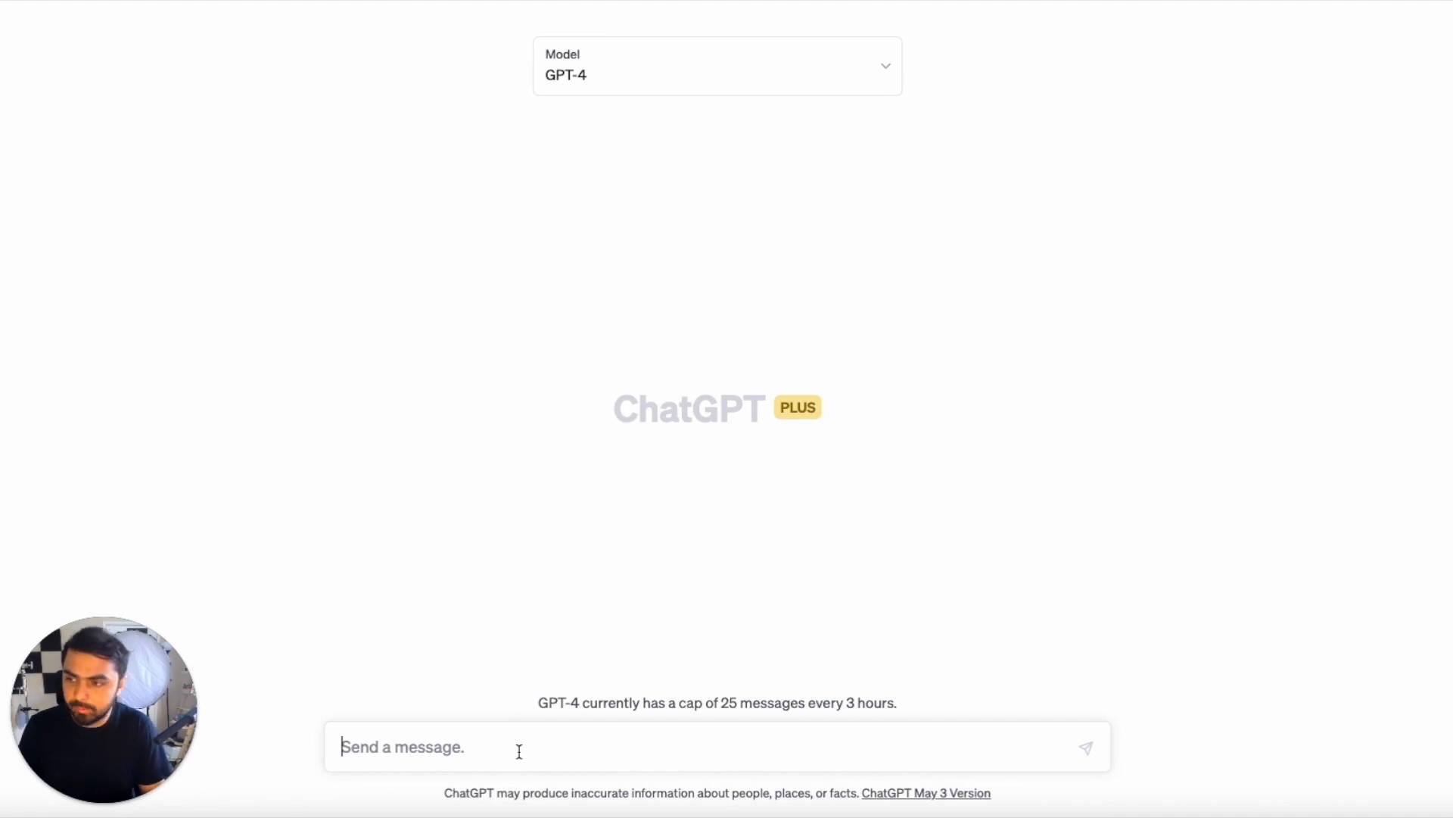
Send "take out all the call details from the following data, i need date, time and location" with the copied log, and stop the reply partway.
type("take out all the")
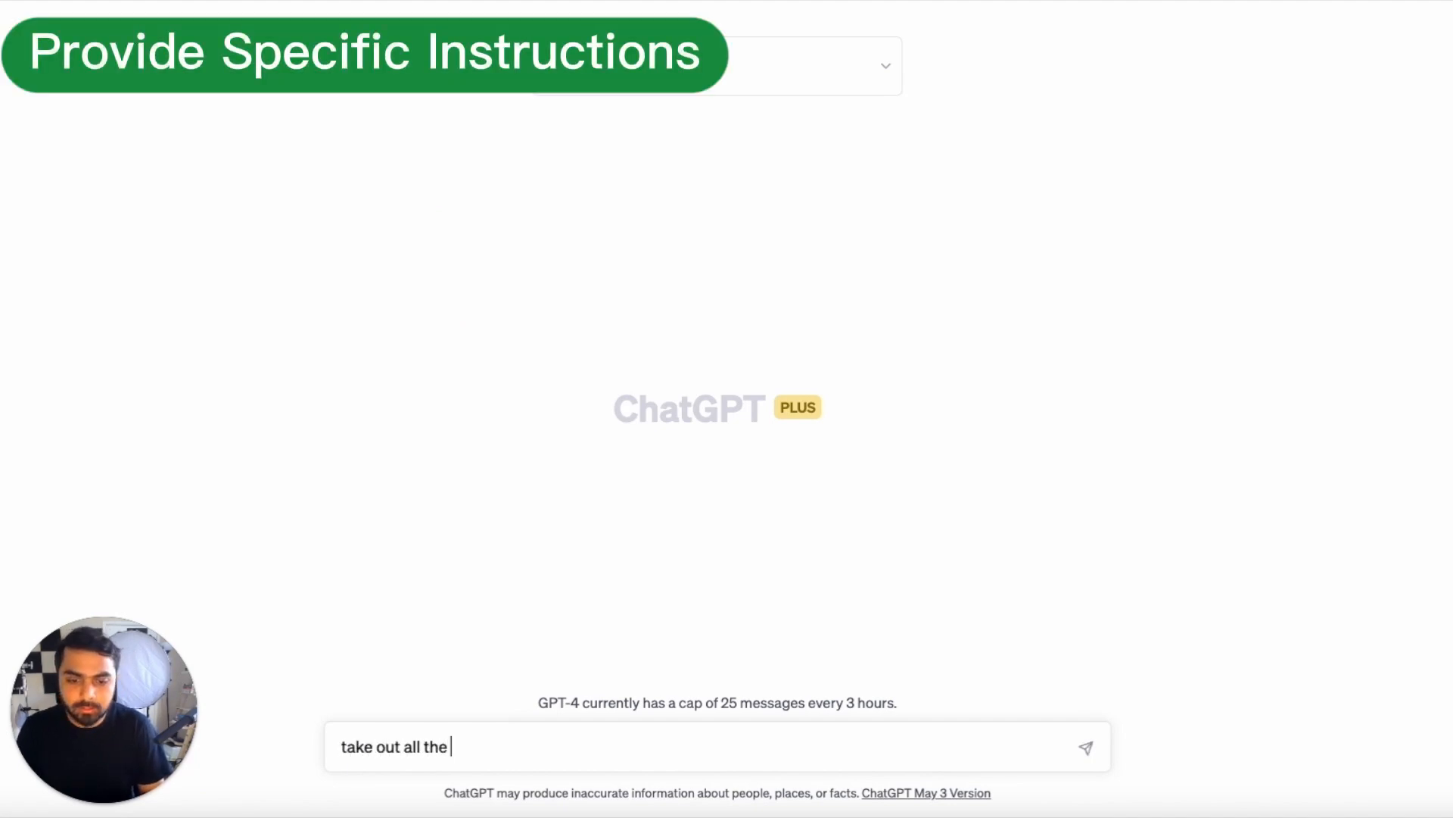
type(" call details from the following data, i need date, time and location")
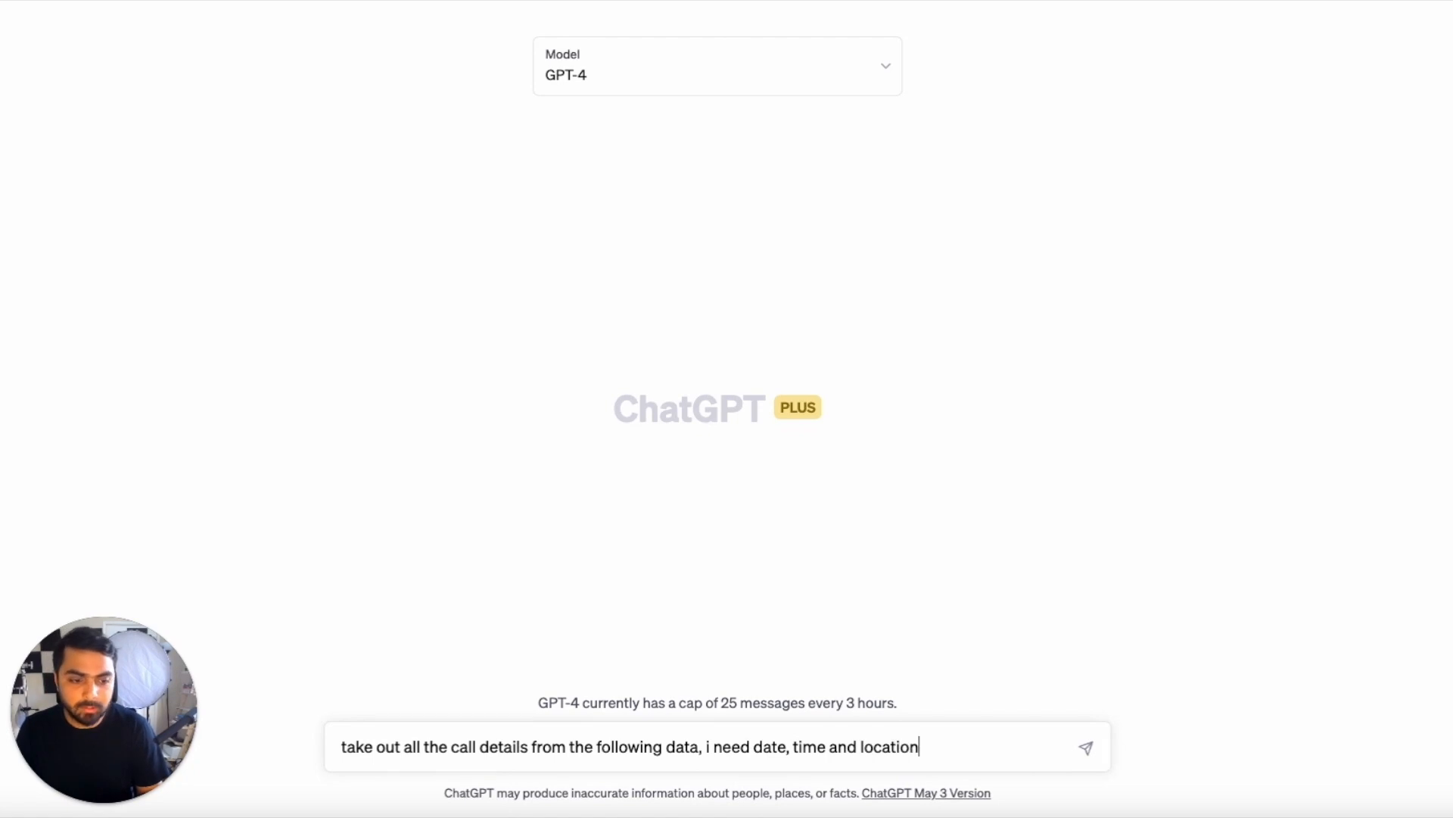
key("shift+Return")
key("ctrl+v")
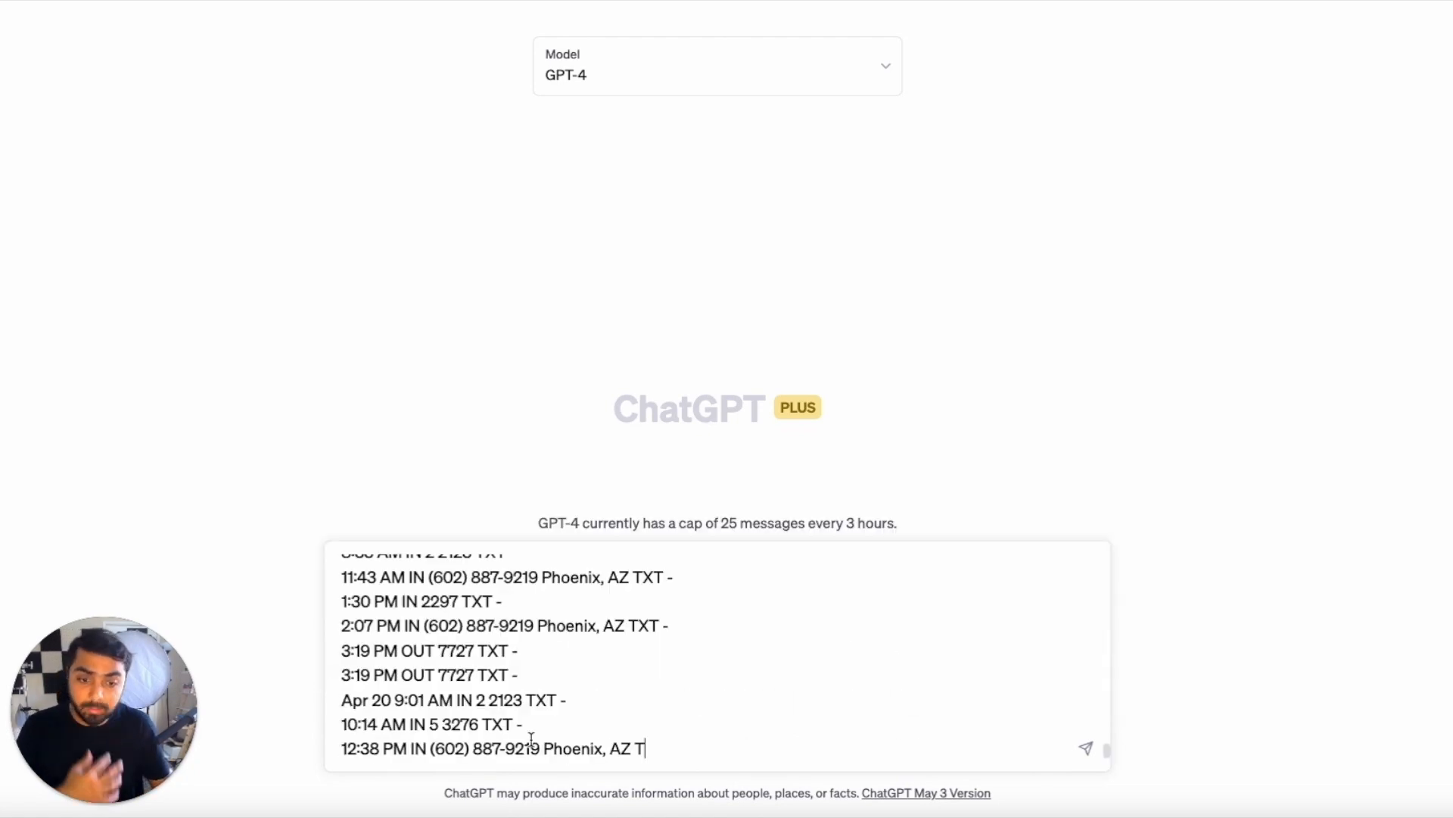
key("Return")
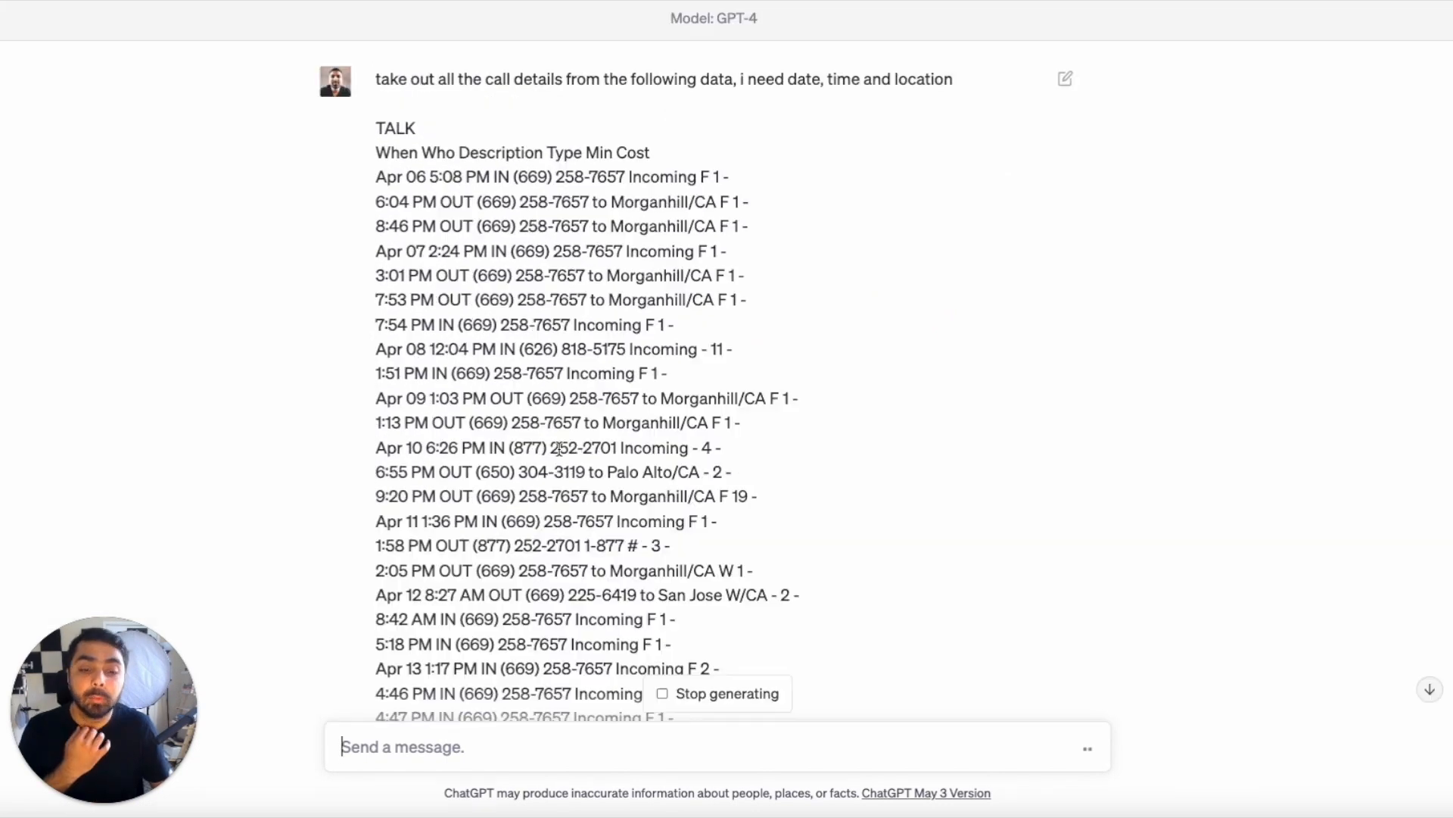
scroll(661, 486, "down", 15)
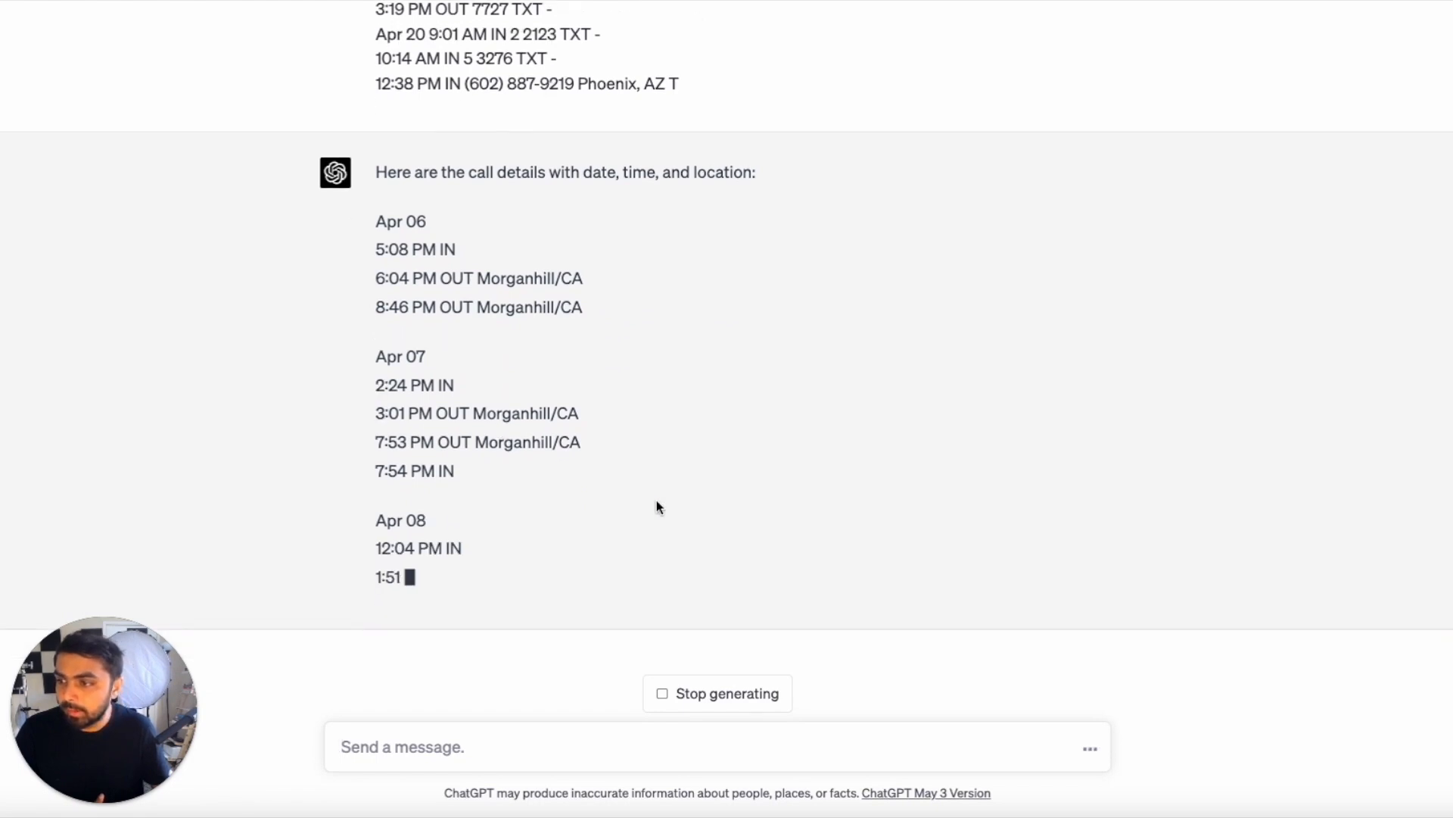
left_click(750, 697)
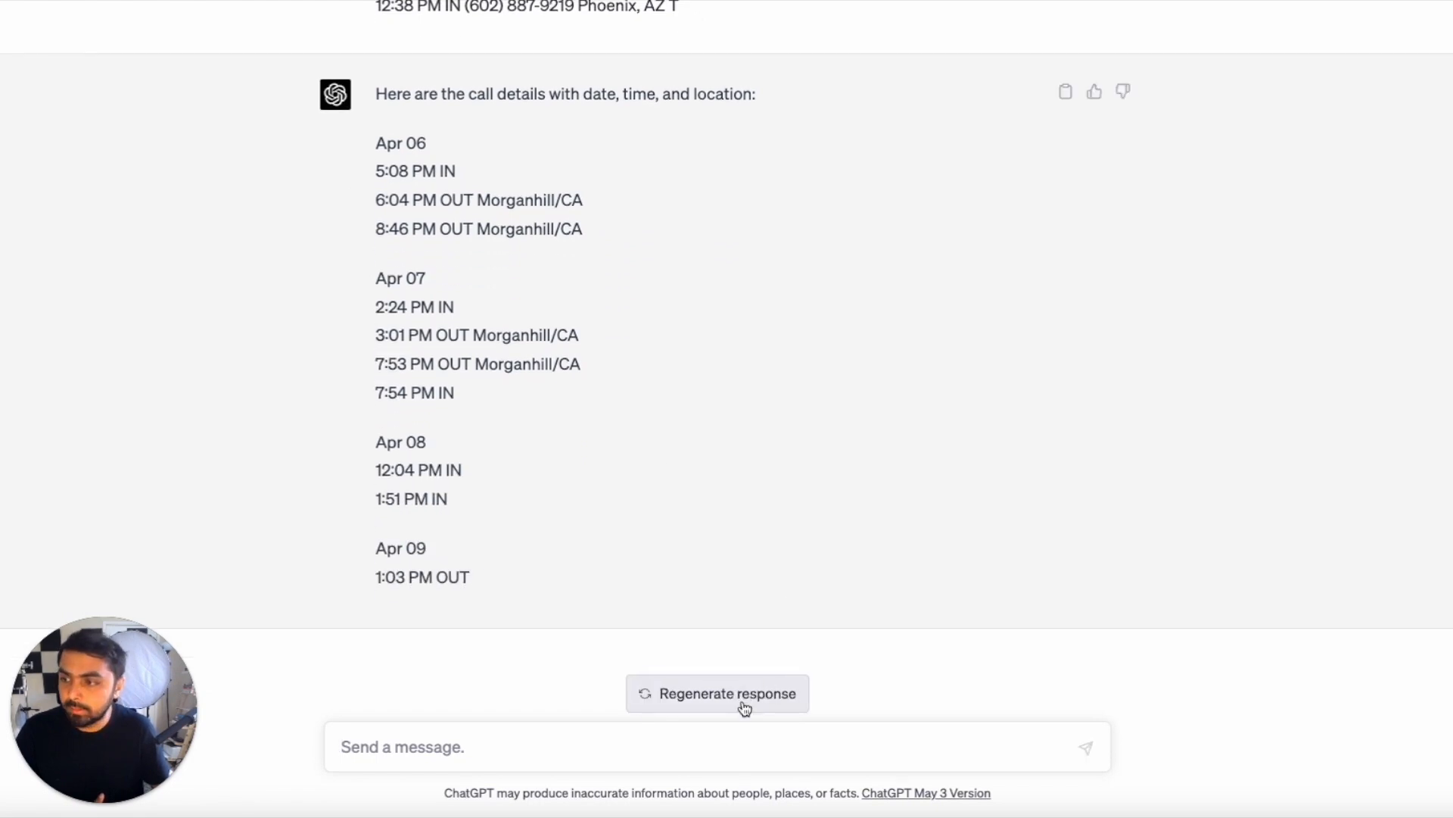
Ask for the call details as a table with the message "I need that in a table format".
left_click(693, 768)
type("I need th")
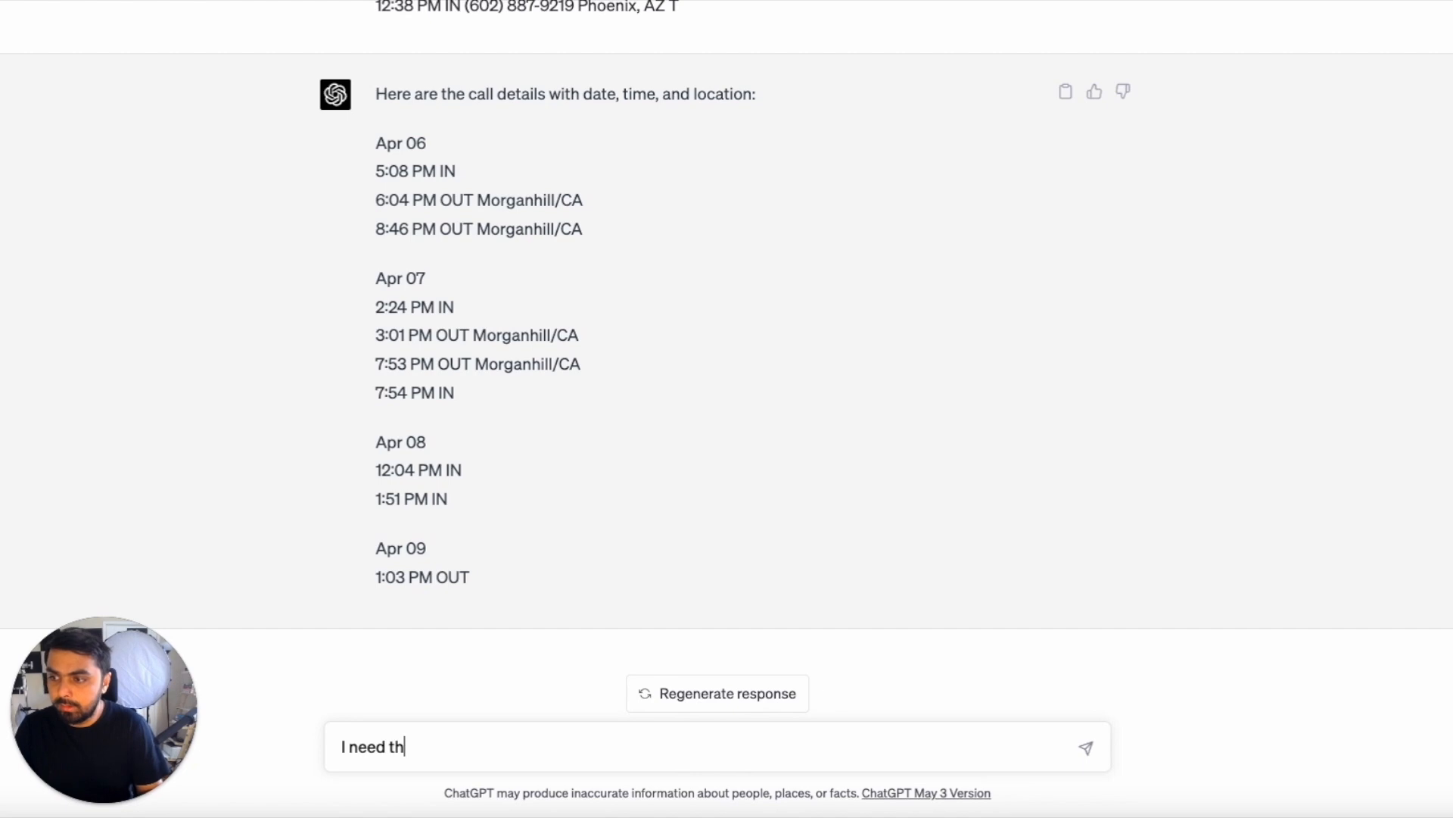
type("at in a table forma")
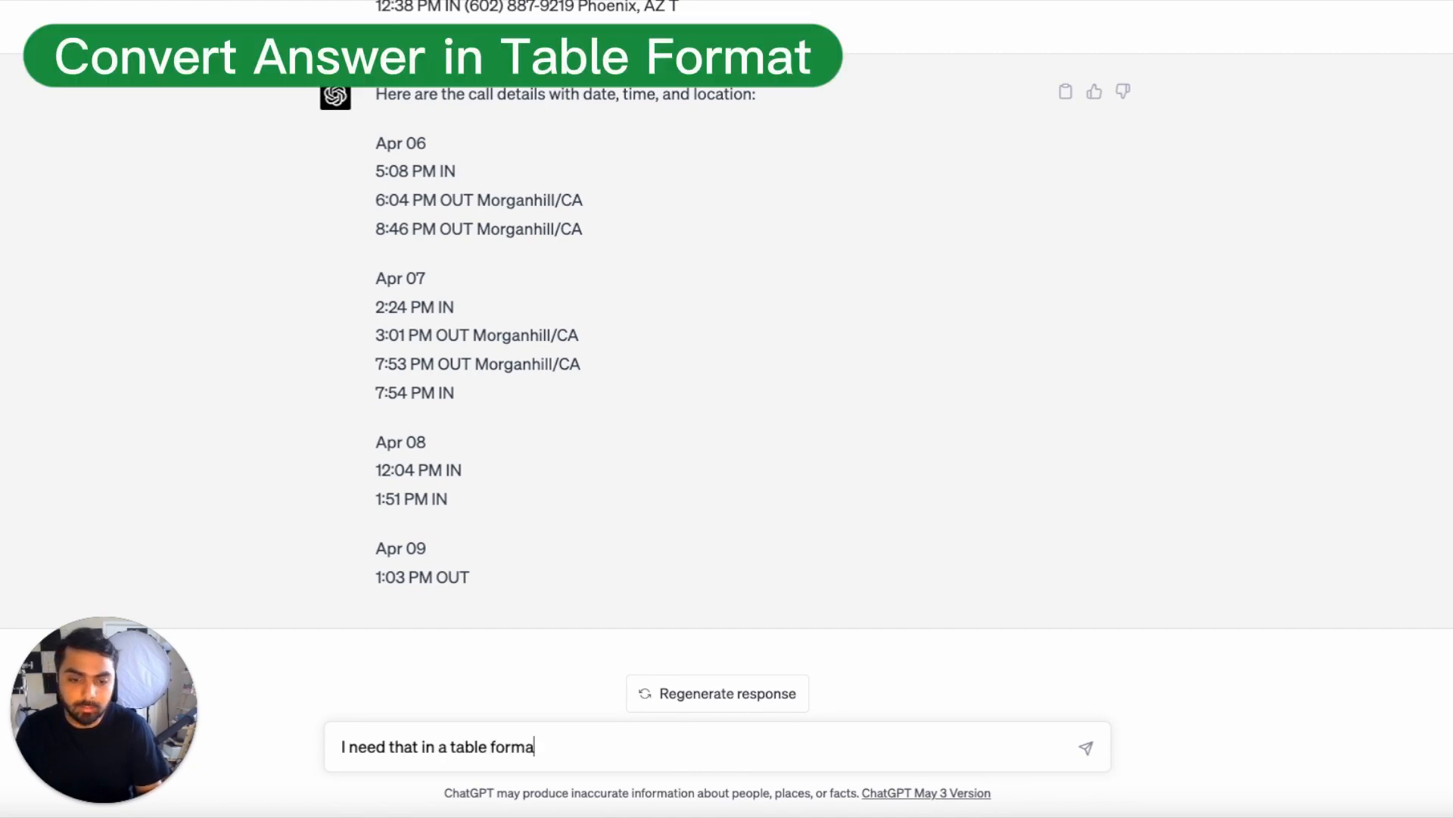
type("t")
key("Return")
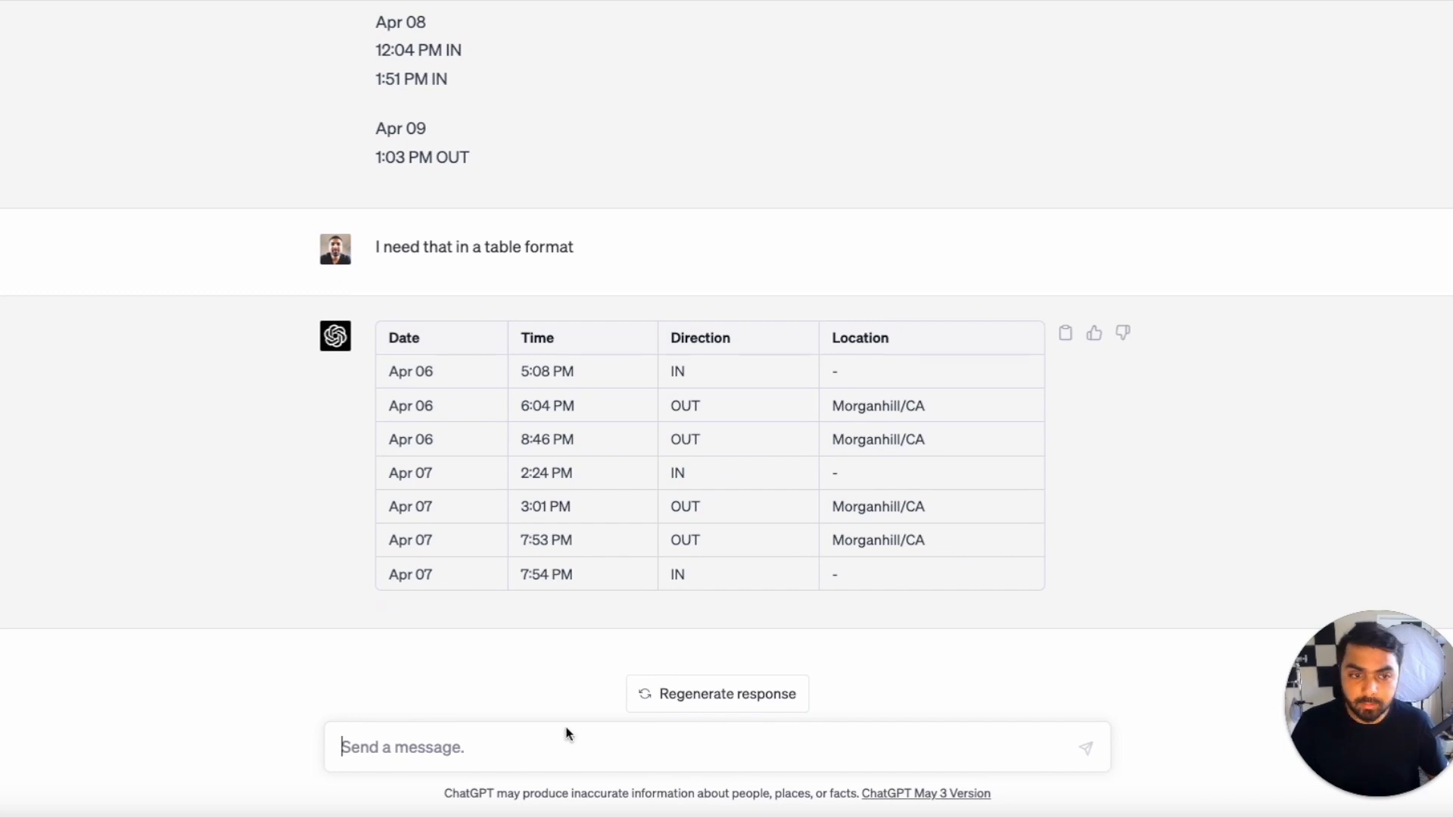
Filter the table by sending "I only need data when direction is OUT", and stop the reply partway.
type("I ionly")
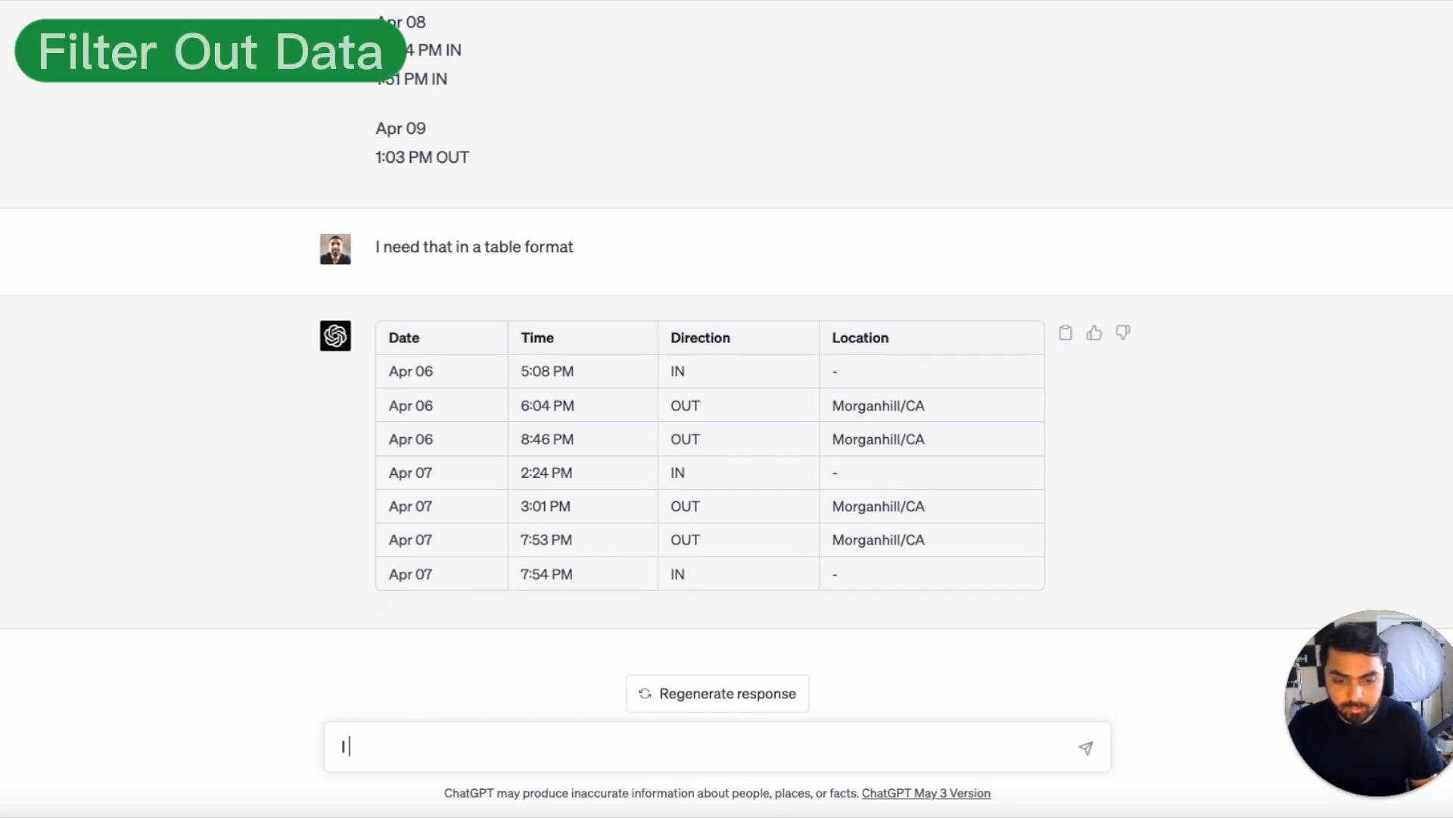
key("BackSpace")
key("BackSpace")
key("BackSpace")
key("BackSpace")
key("BackSpace")
type("only need")
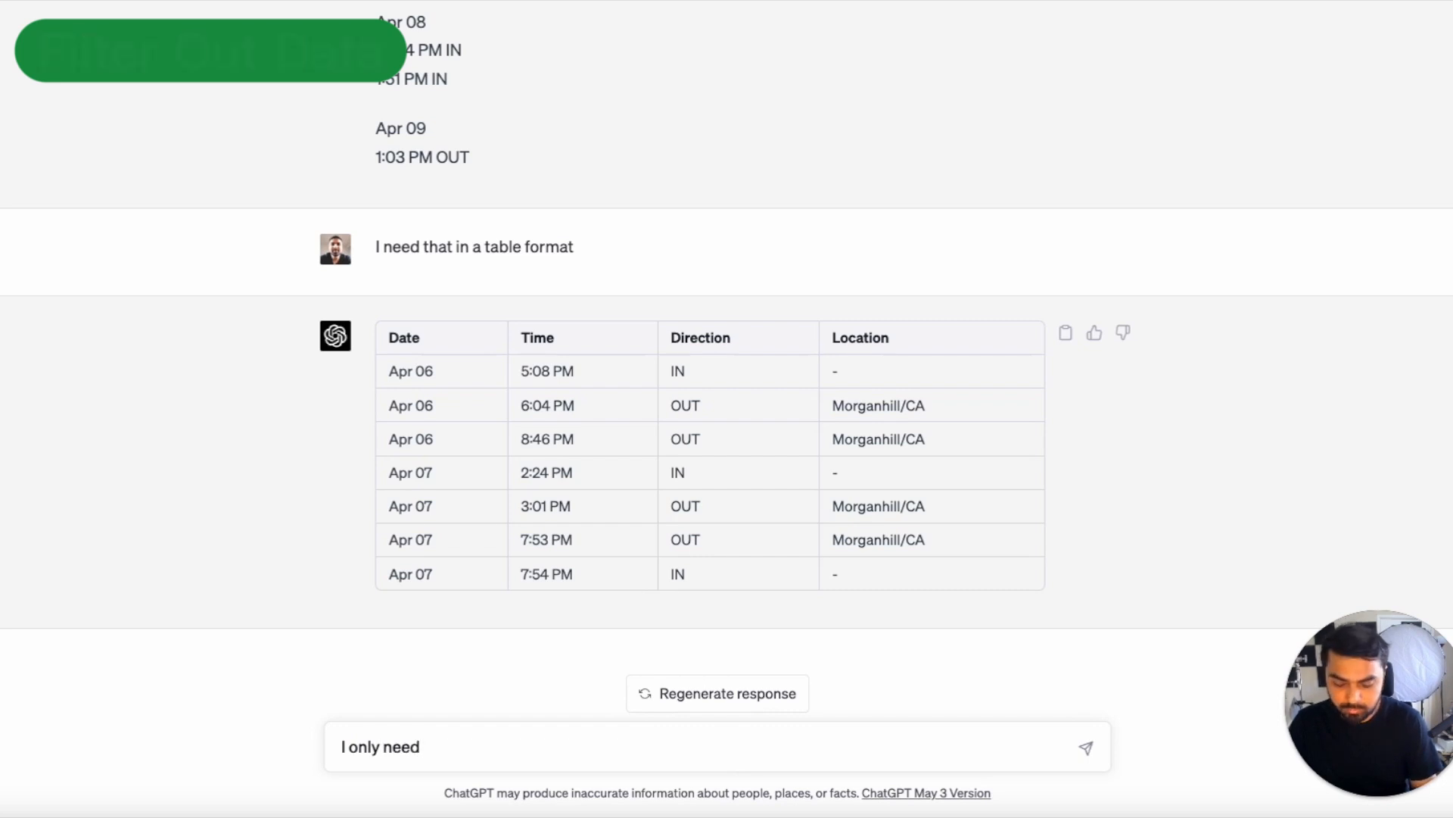
type(" da")
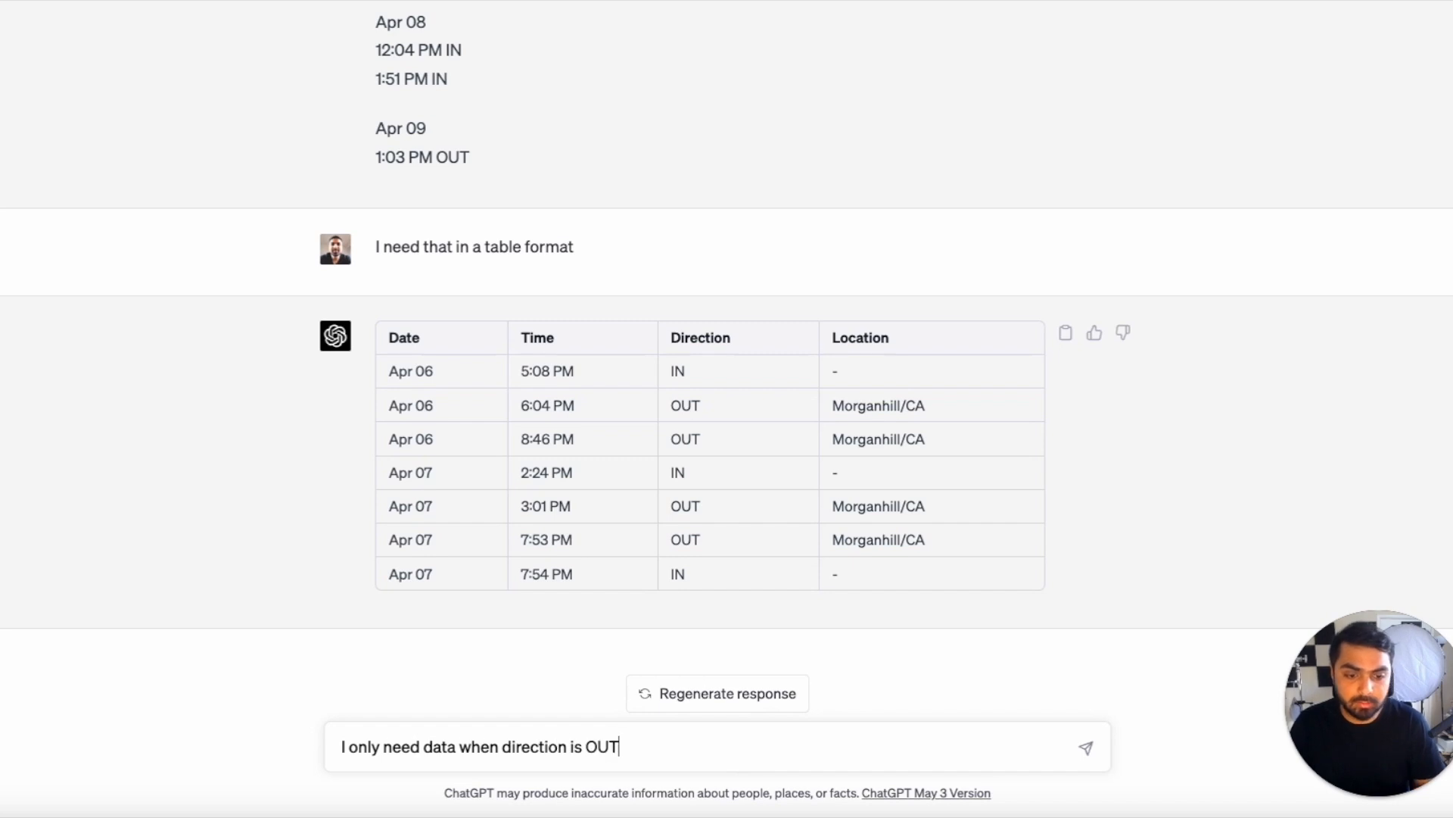
type("ta when direction is OUT")
key("Return")
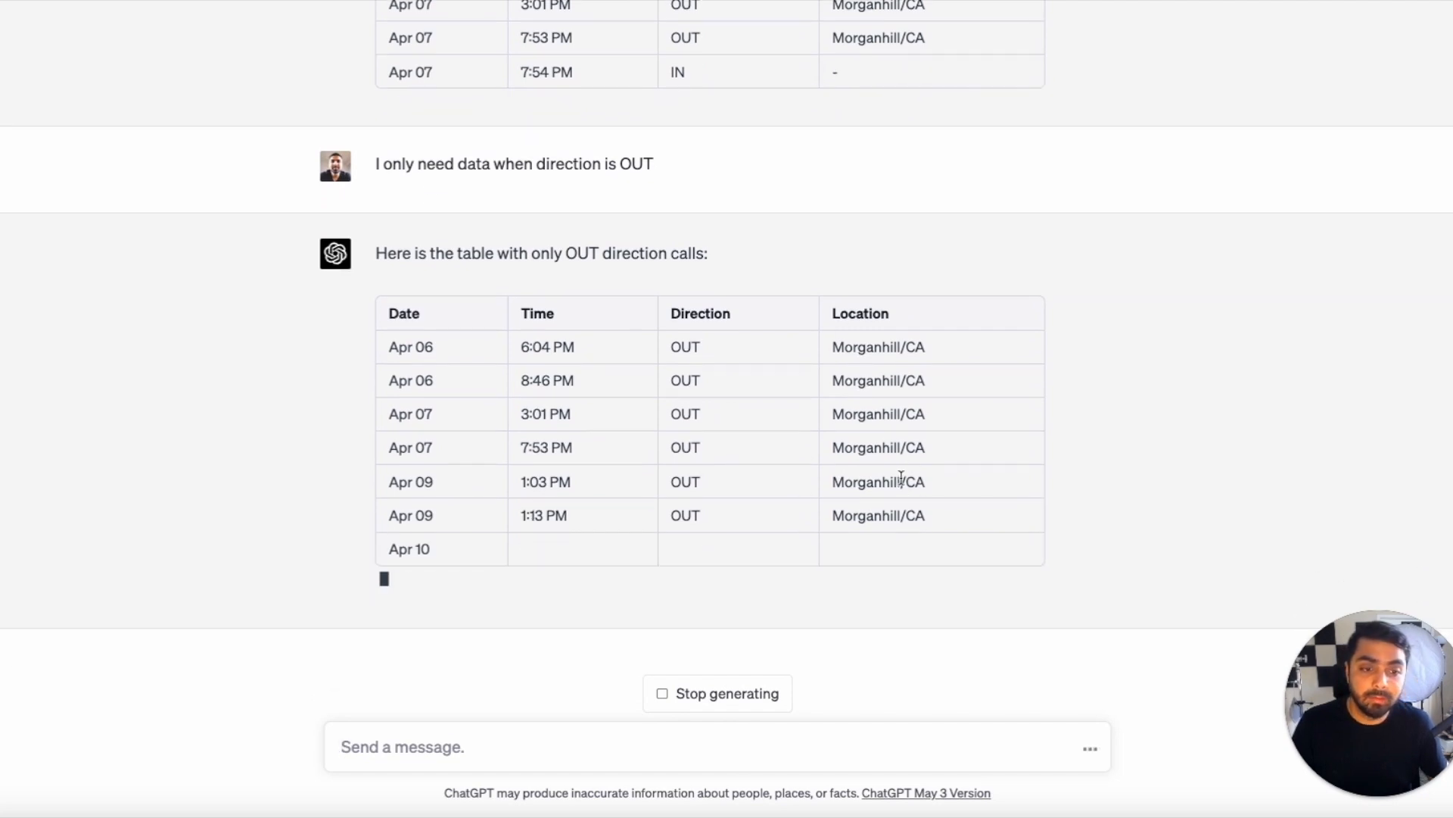
left_click(760, 701)
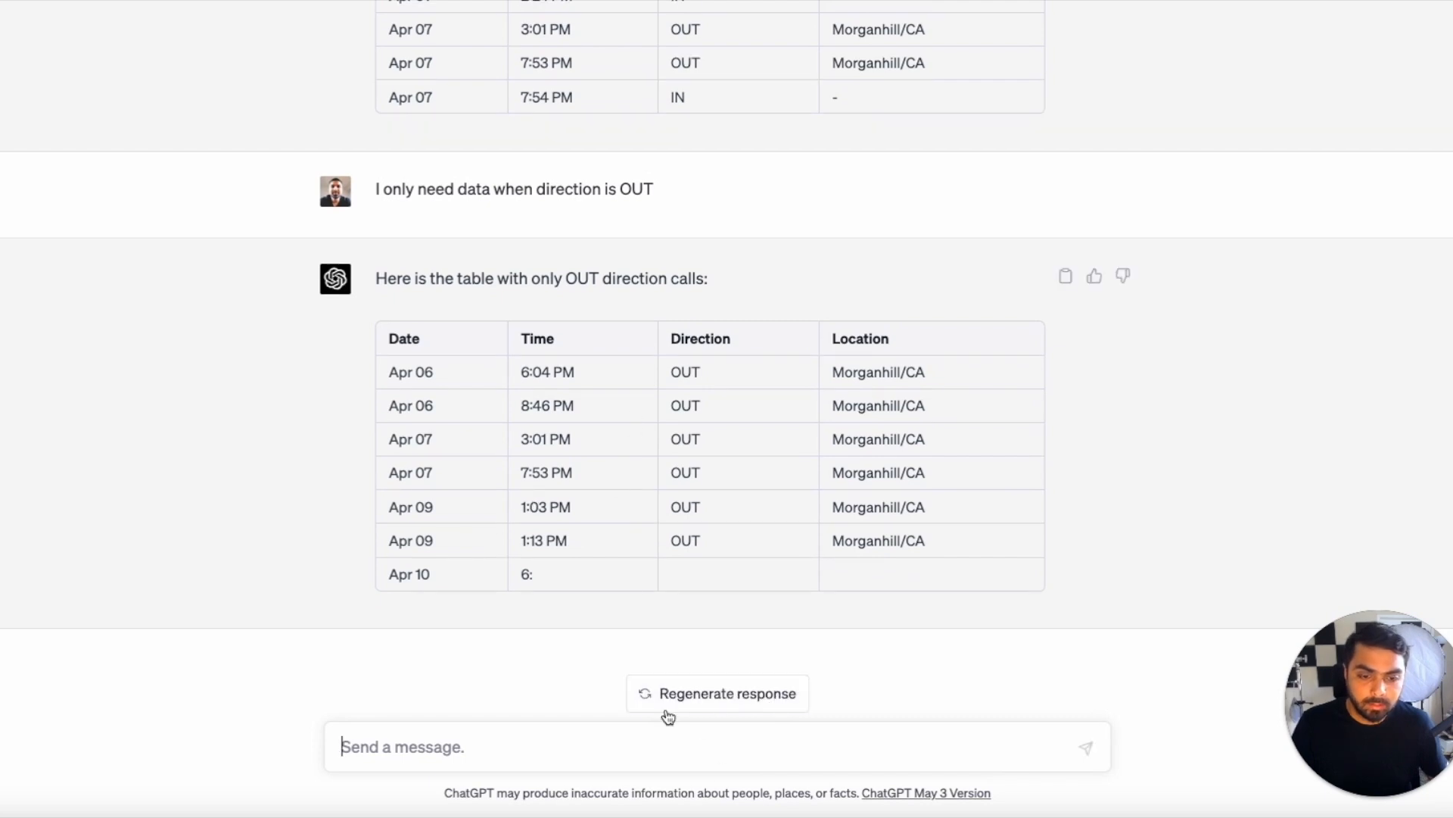
Send the follow-up "Can you please add phone numbers for each row".
type("Can you")
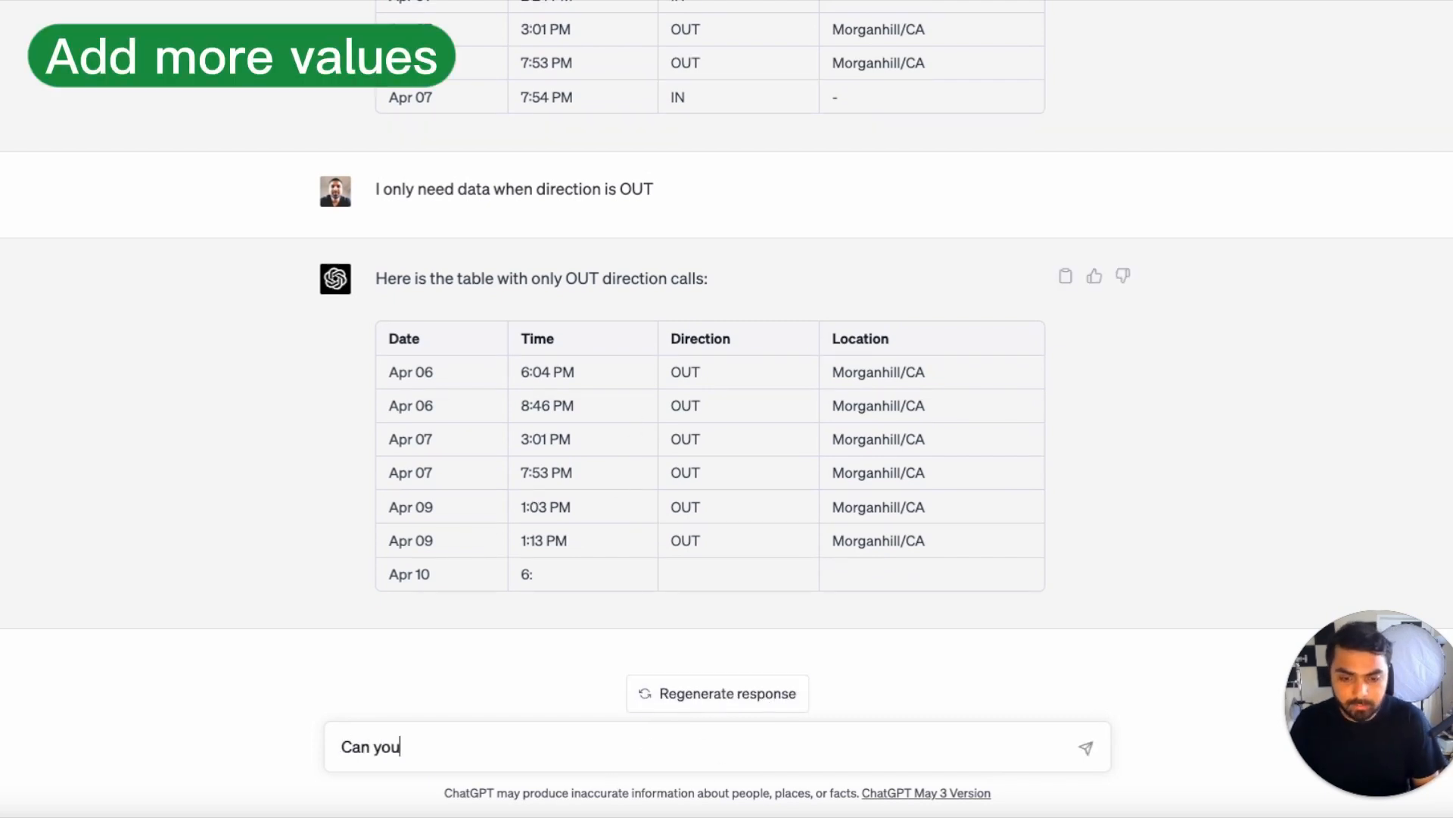
type(" please add phone number")
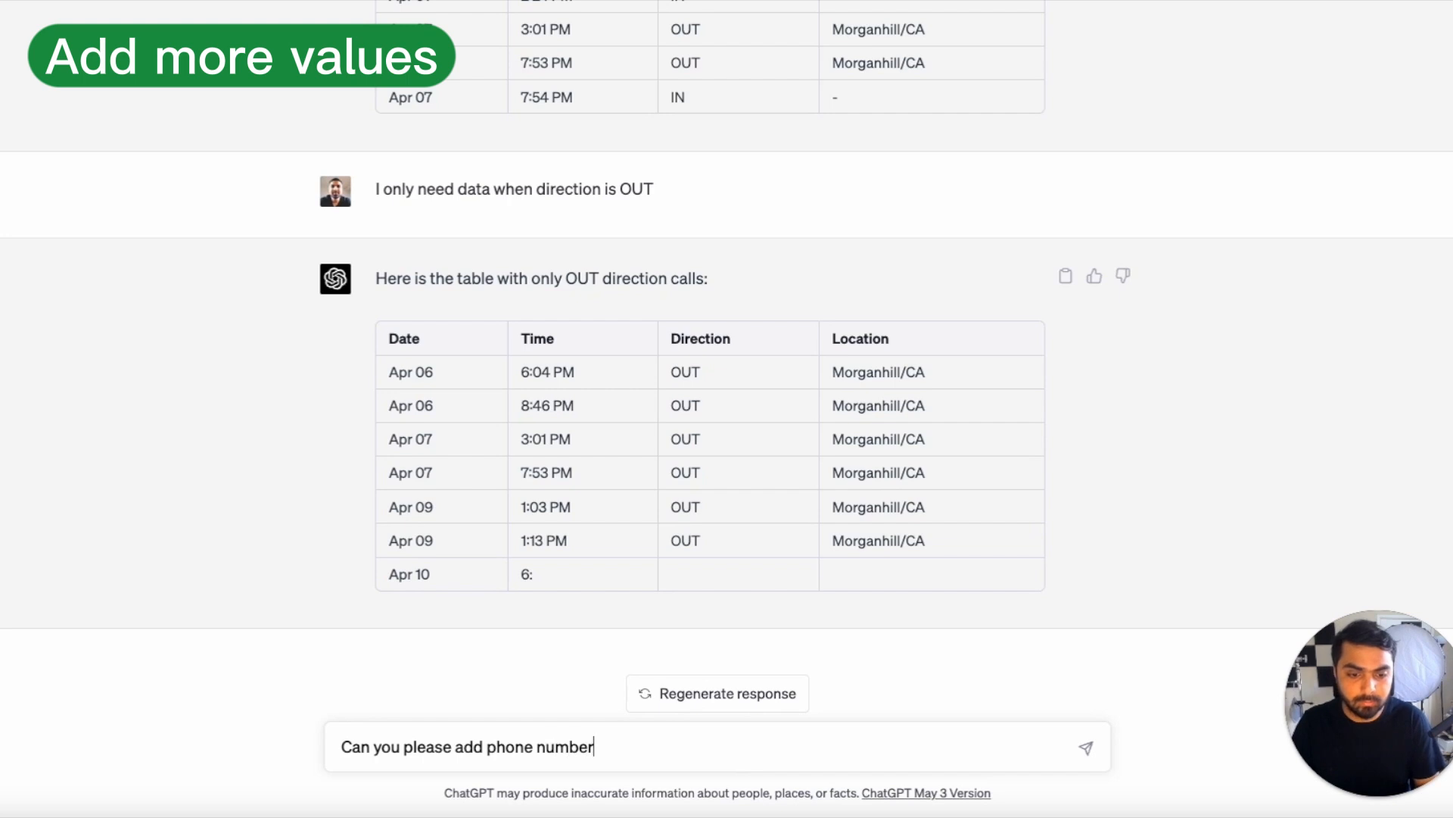
type("s for each row")
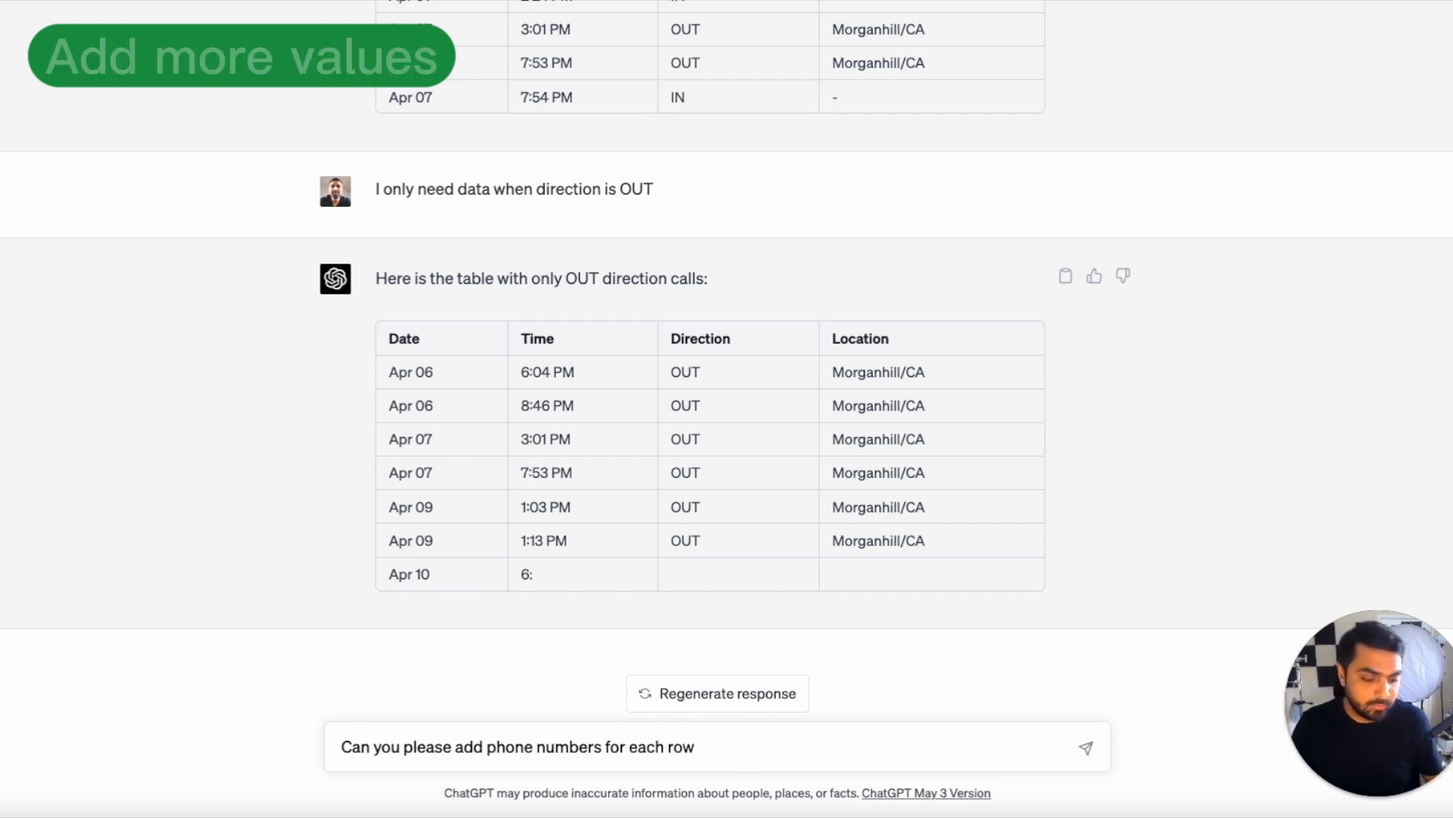
key("Return")
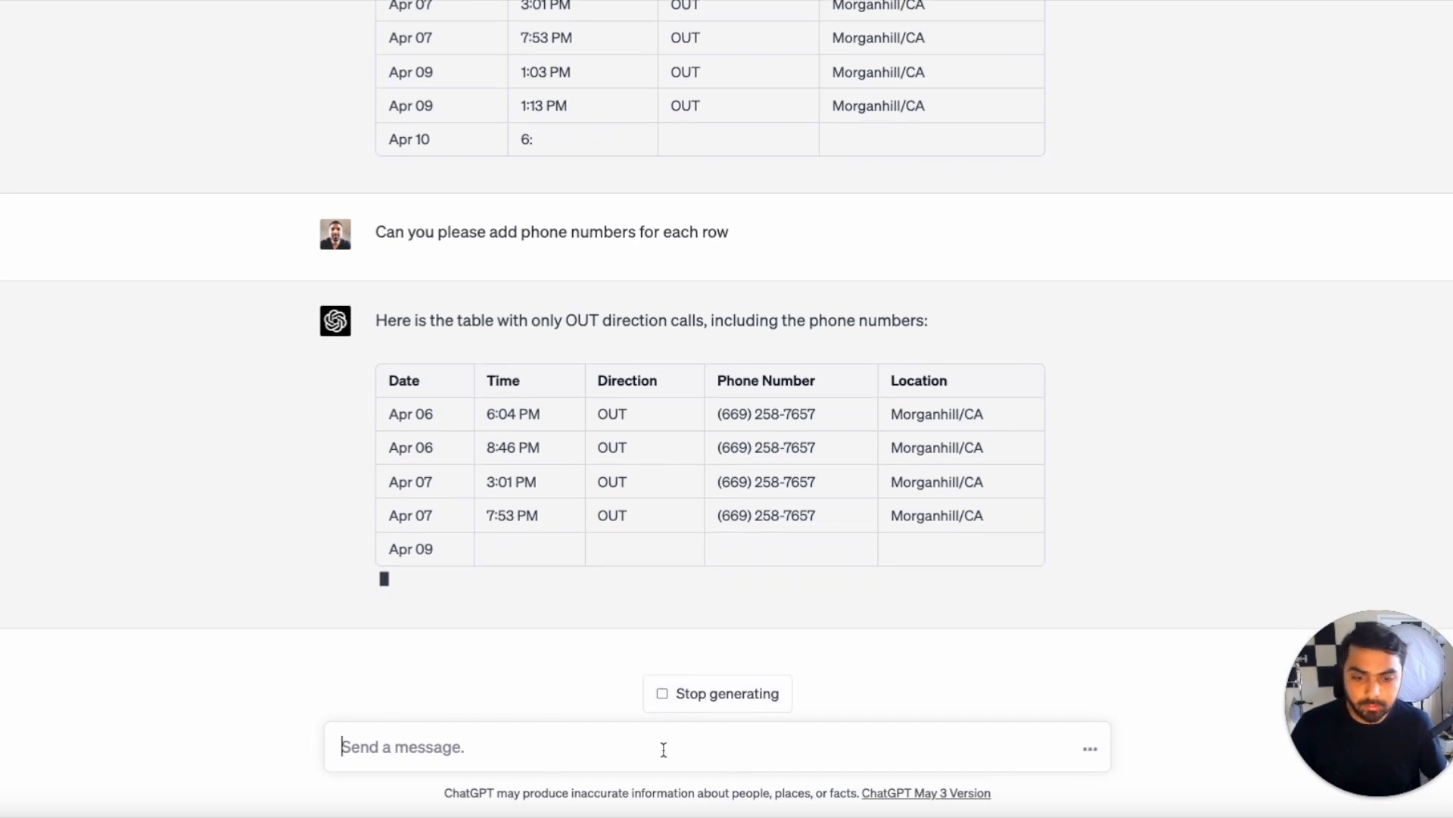
Stop the running reply and send "Remove the direction column and make it a heading over the table".
type("Remove the")
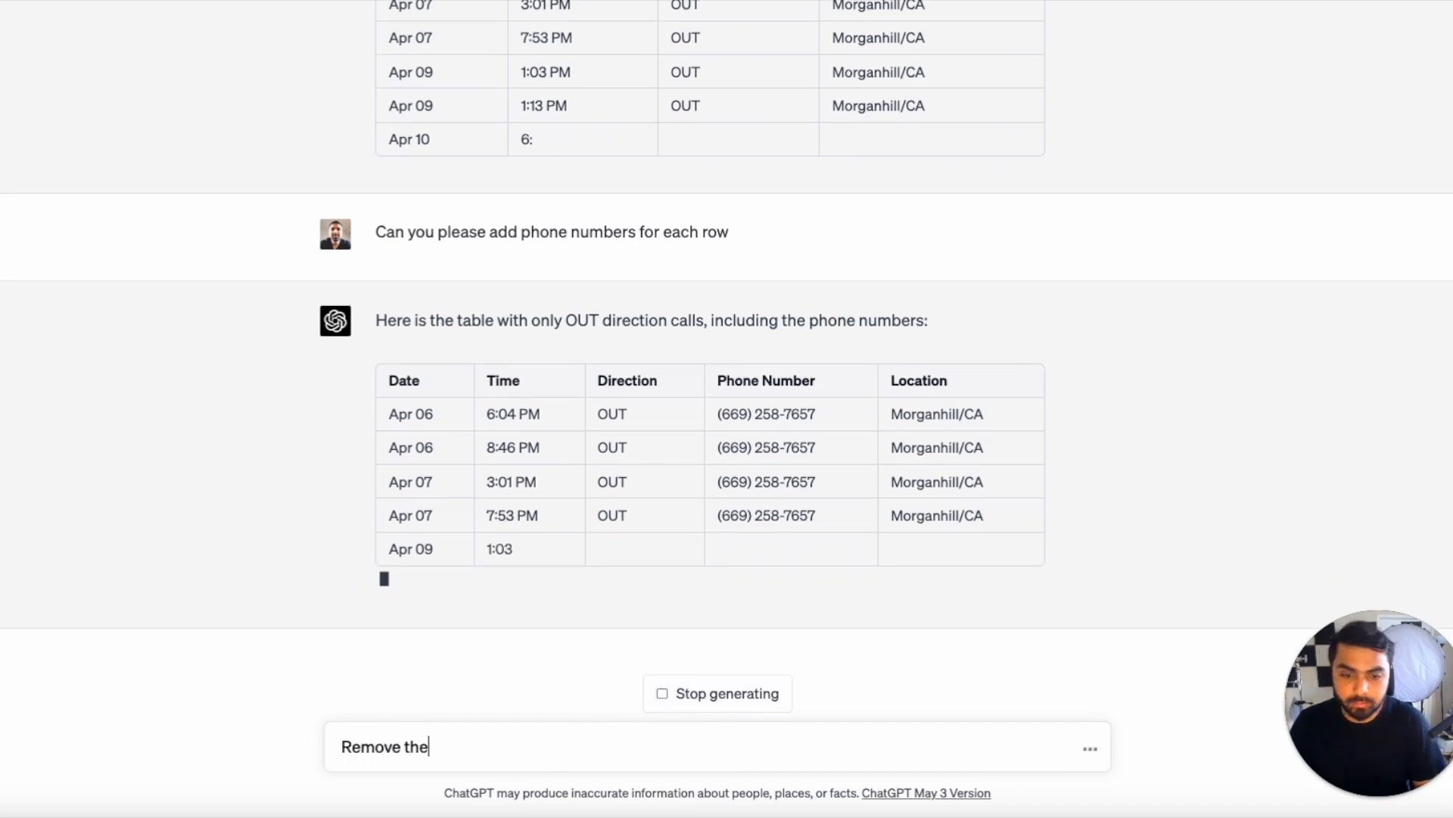
type(" direction column and mk")
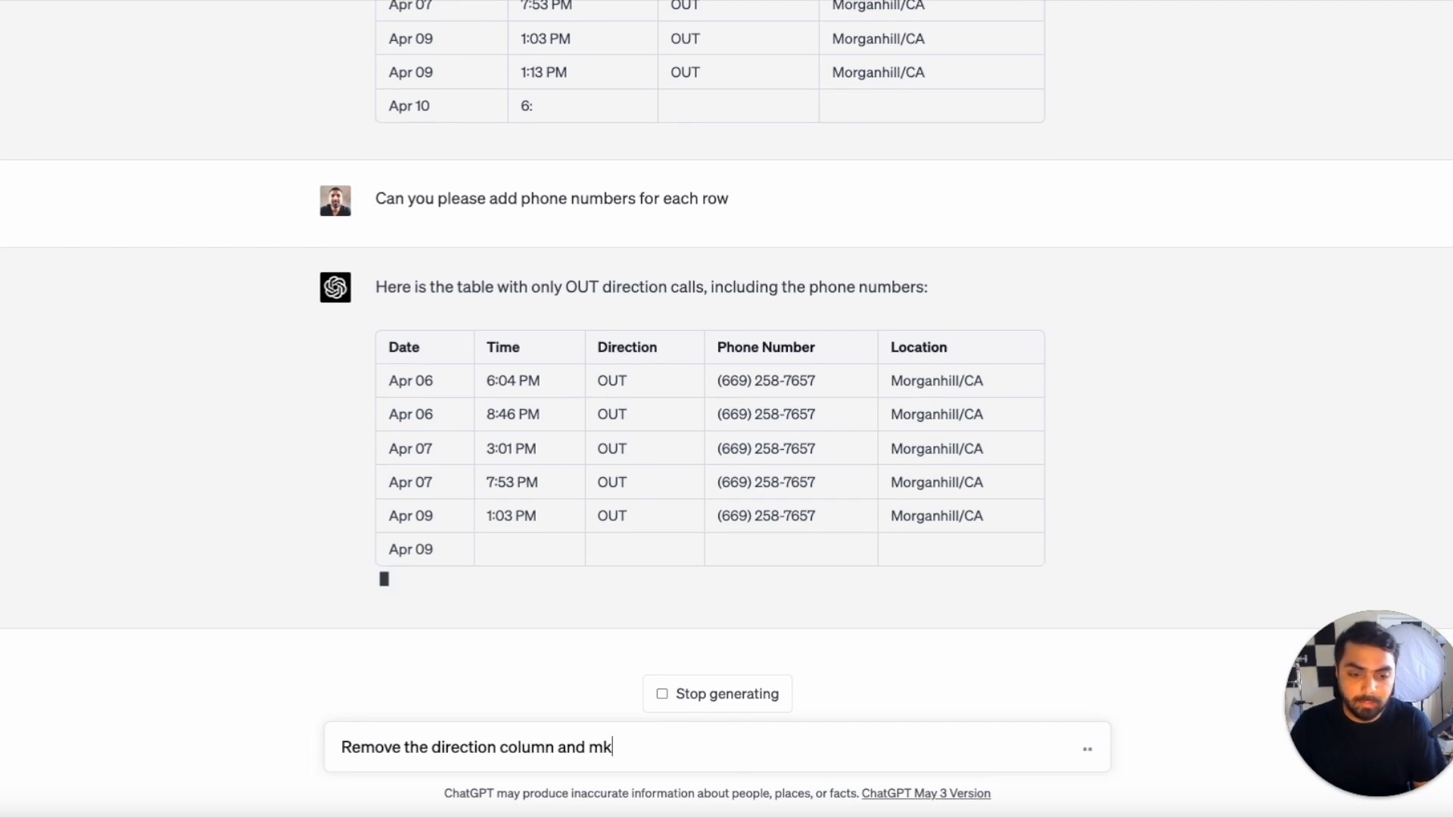
type("ae it a heading ")
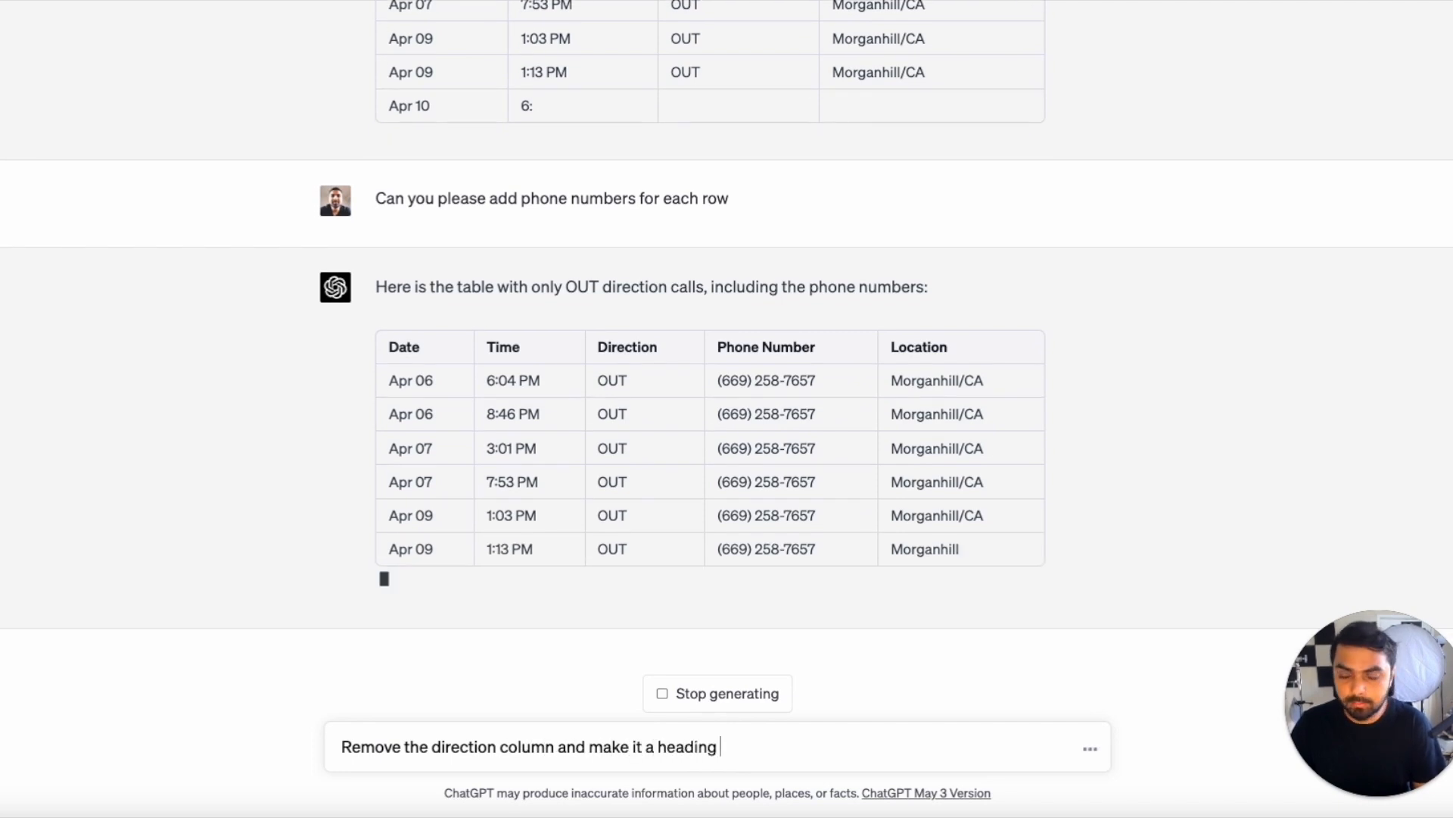
type("over the table")
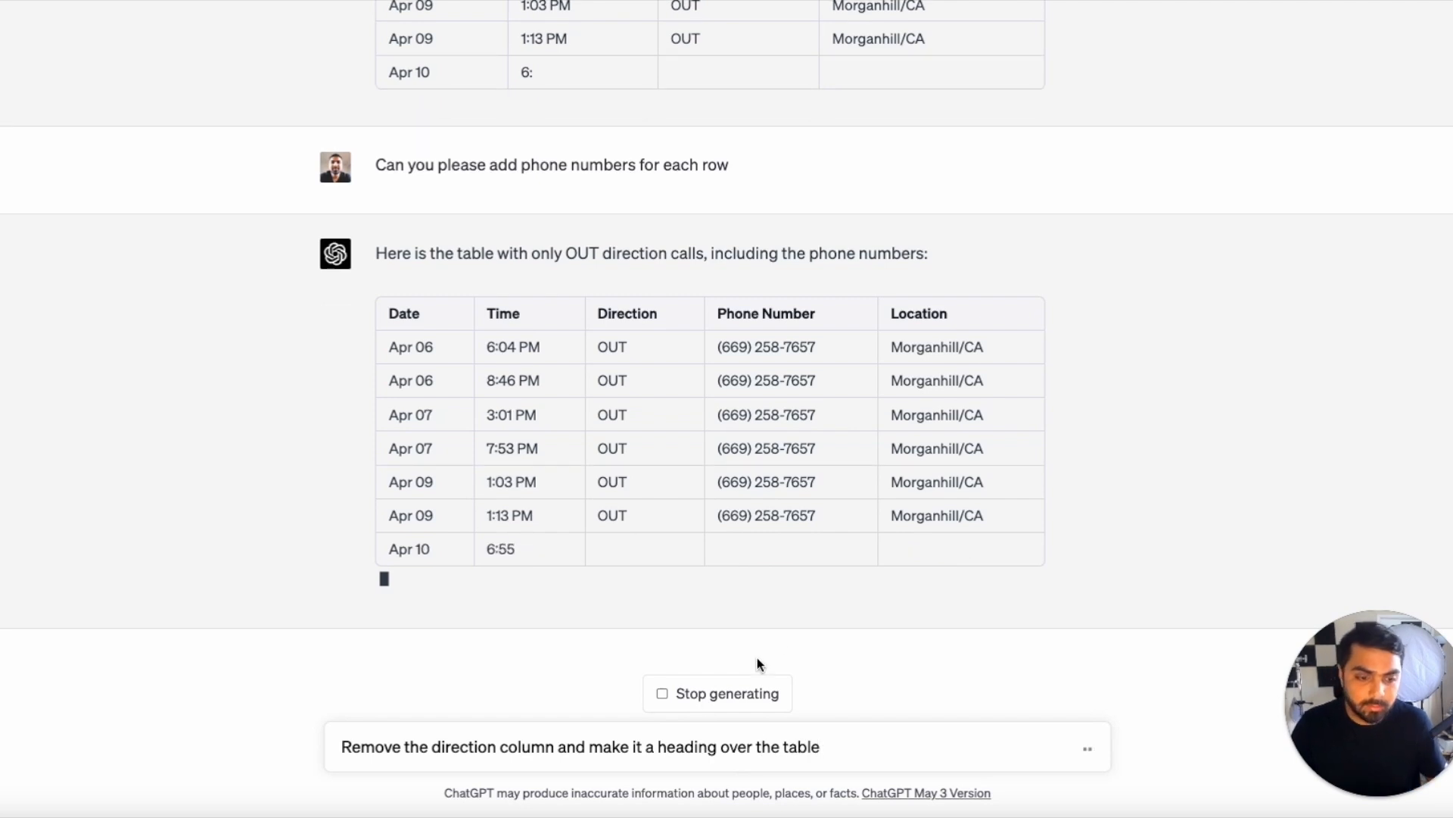
left_click(740, 698)
key("Return")
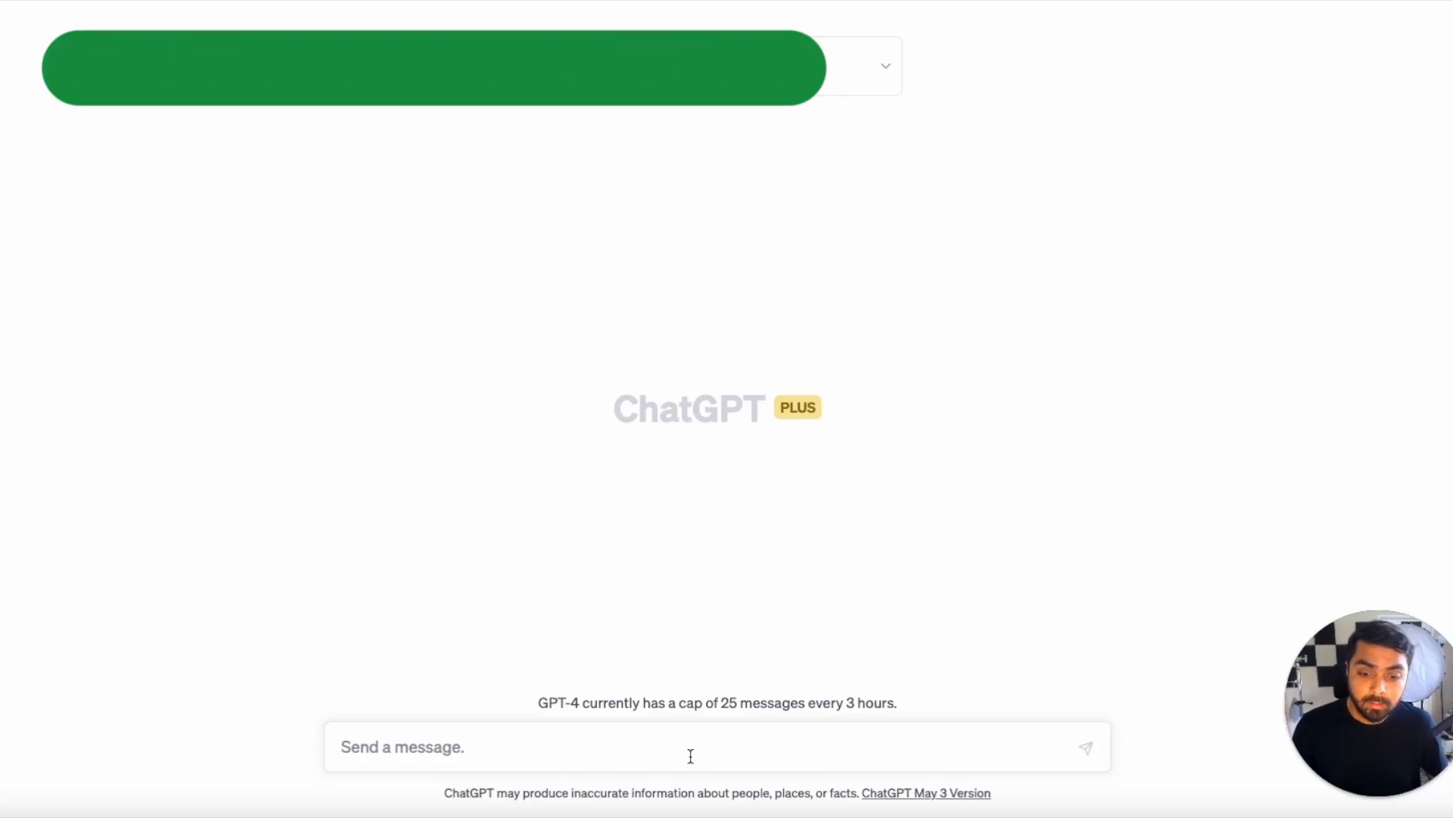
In the new chat, send "find me chapter names of the book the atomic habits" and stop the reply after the chapter list.
type("find me chapter names of the book the atomic habits")
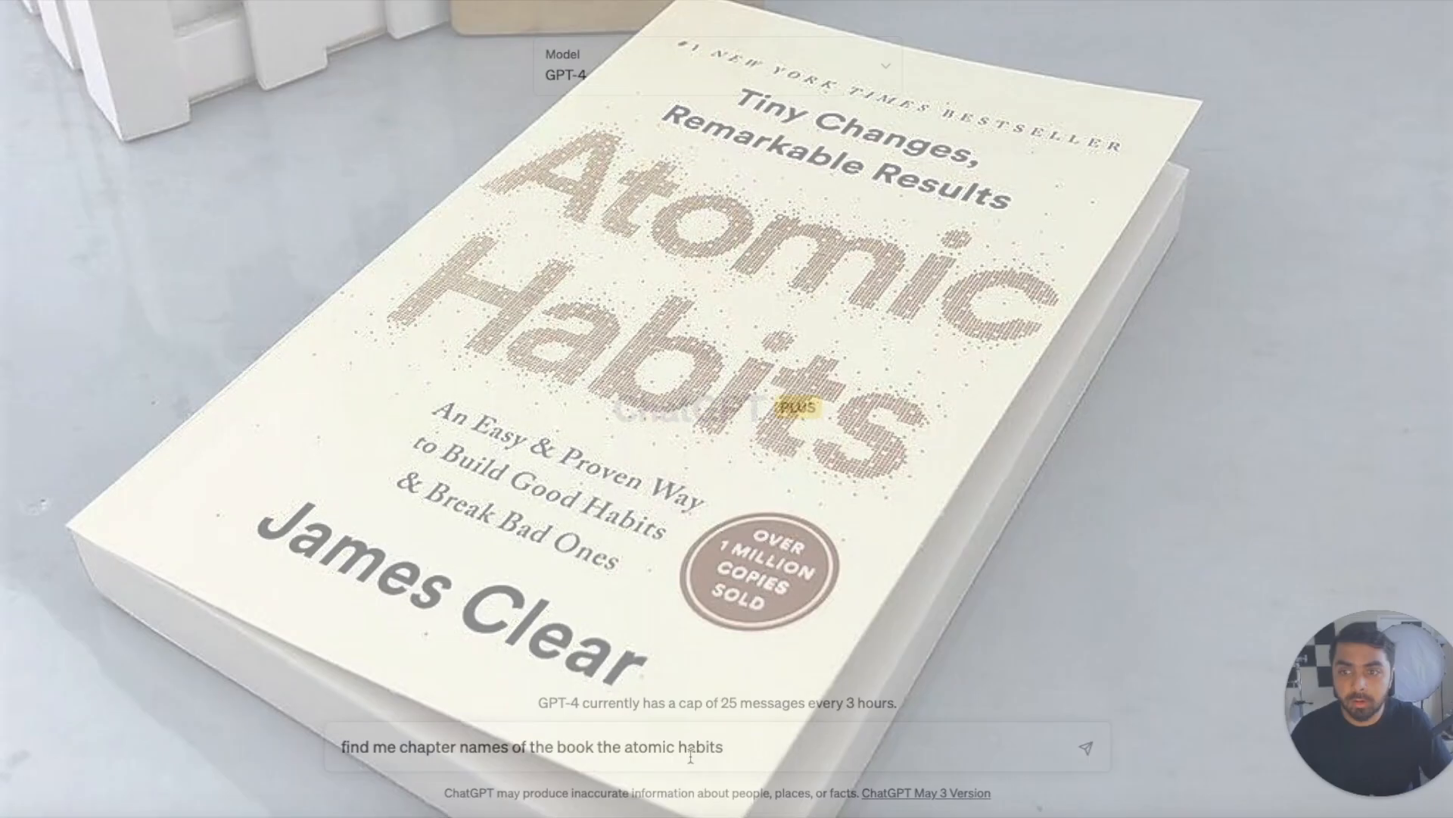
key("Return")
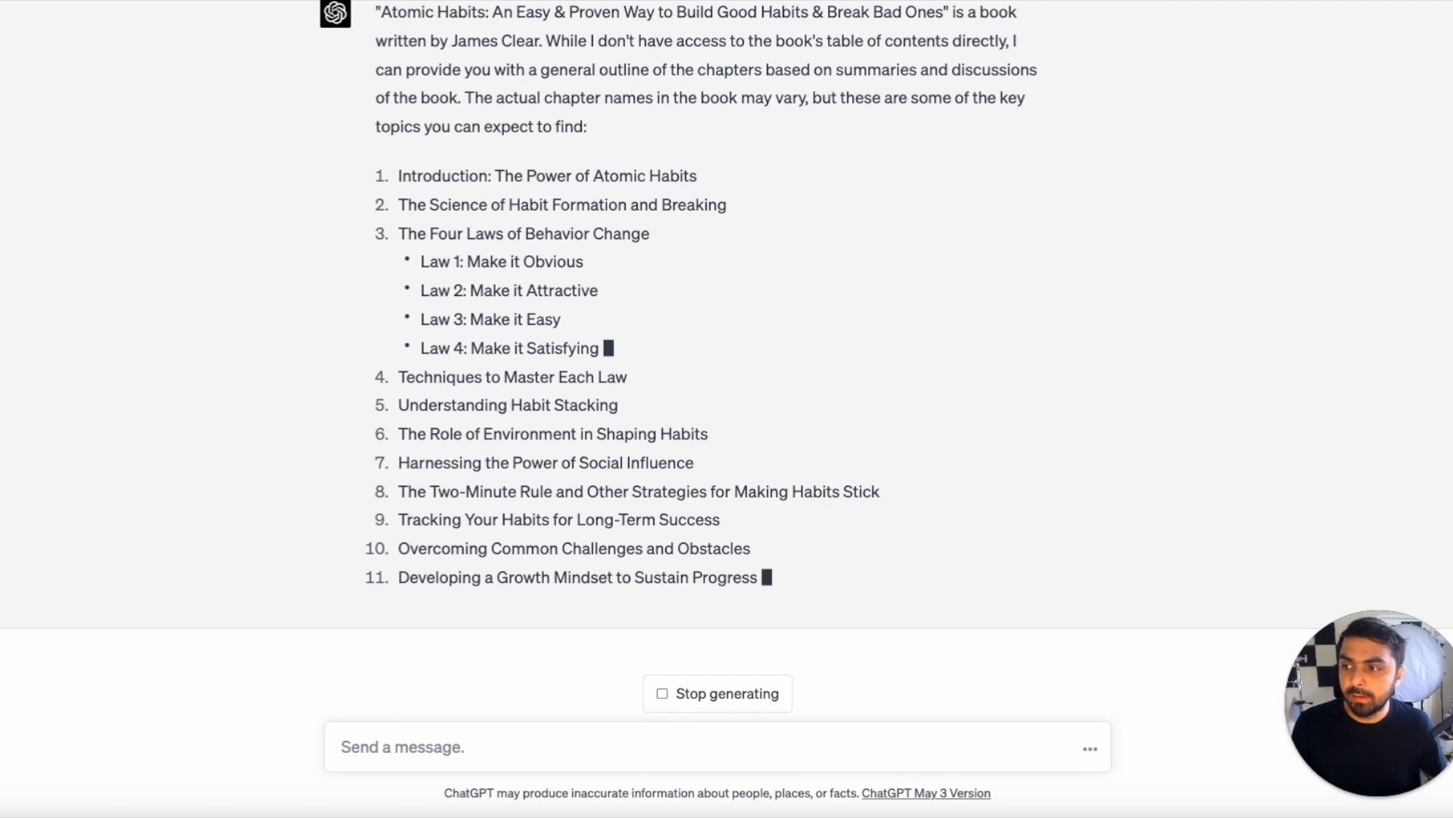
left_click(683, 700)
Send "lets focus on chapter 4 only. I need you to summarize all sections of chapter 4 for me.".
left_click(659, 748)
type("lets focus on chapter 4 only.  I need you to summarize all sections of chapter 4 for me.")
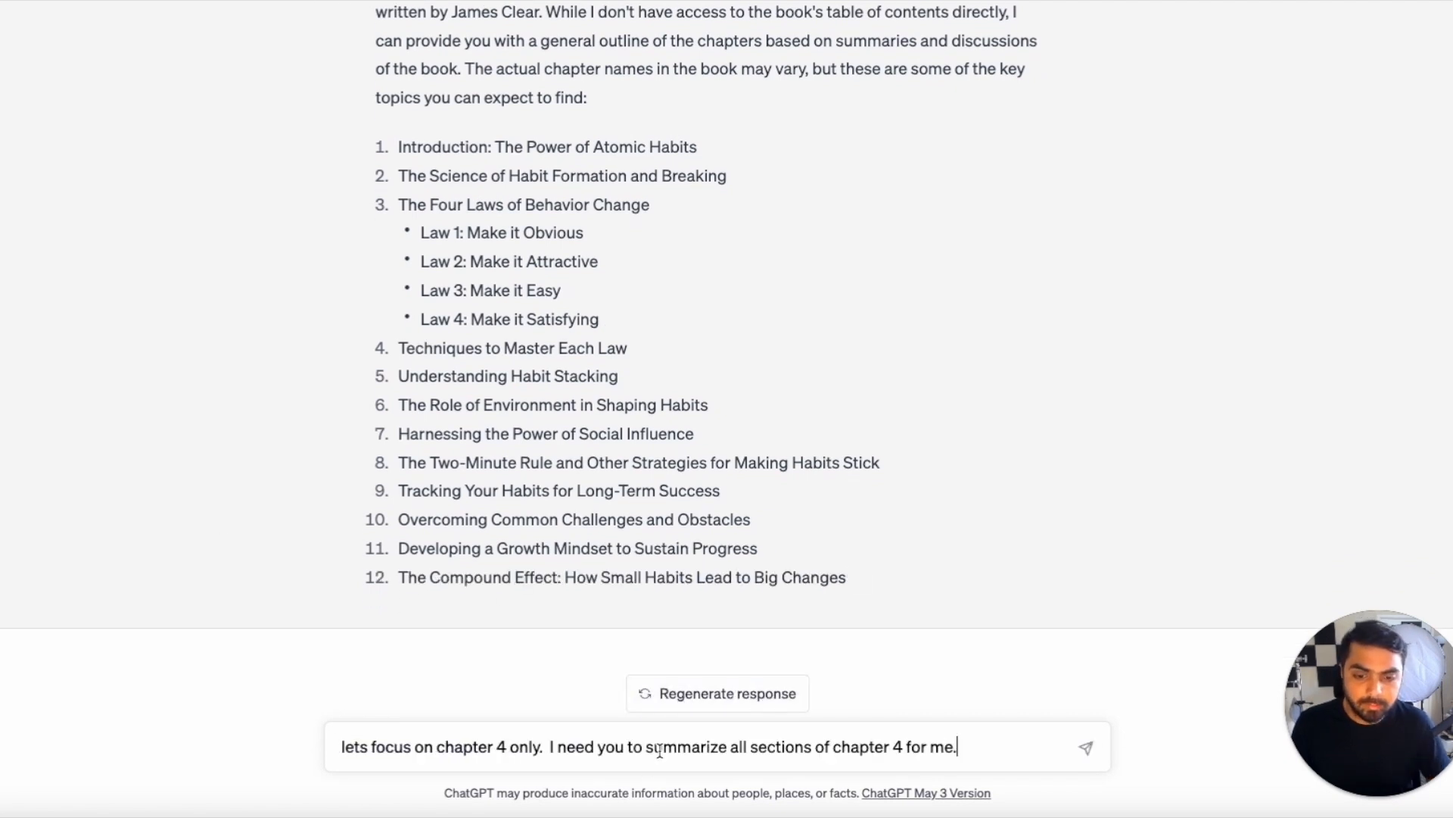
key("Return")
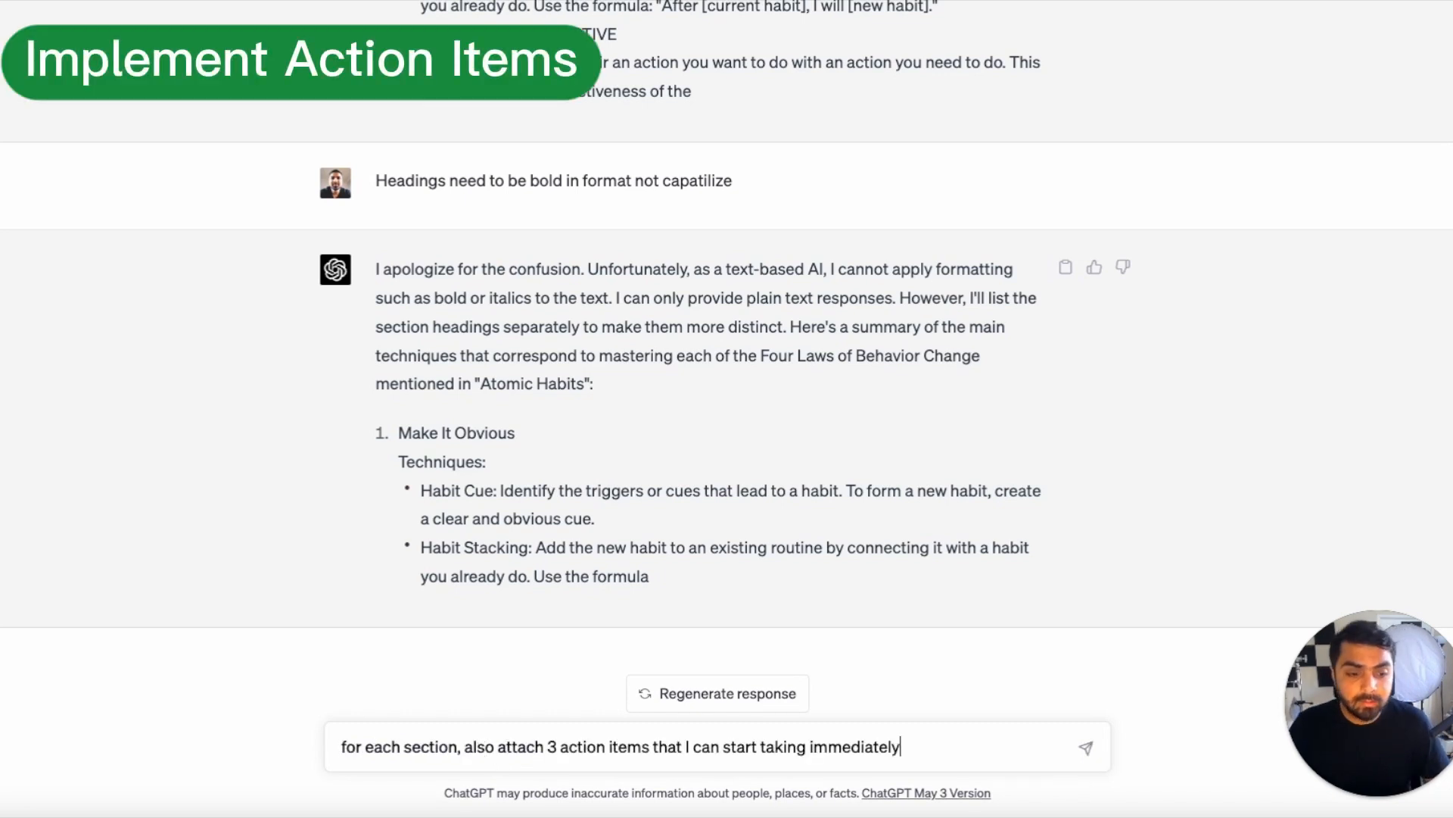
Send "for each section, also attach 3 action items that I can start taking immediately" and stop the reply partway.
key("Return")
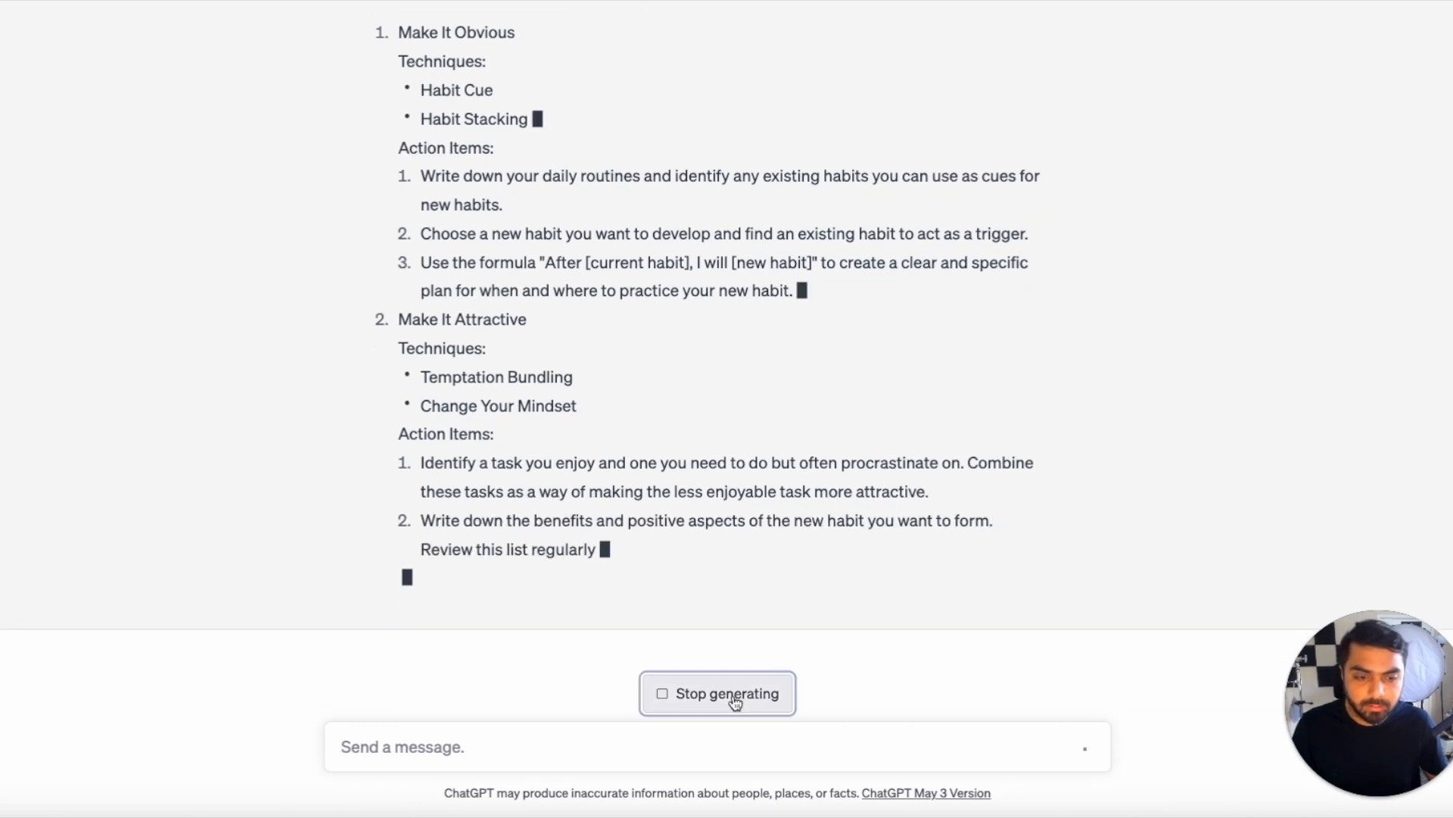
left_click(729, 695)
Ask to keep the earlier summary and make 2 sub sections per section, one for the summary and one for action items, stopping the reply partway.
type("do not remove the summary that you generated earlier. under each section, make 2 sub sections. One for summary of the section, the other for listing the action items.")
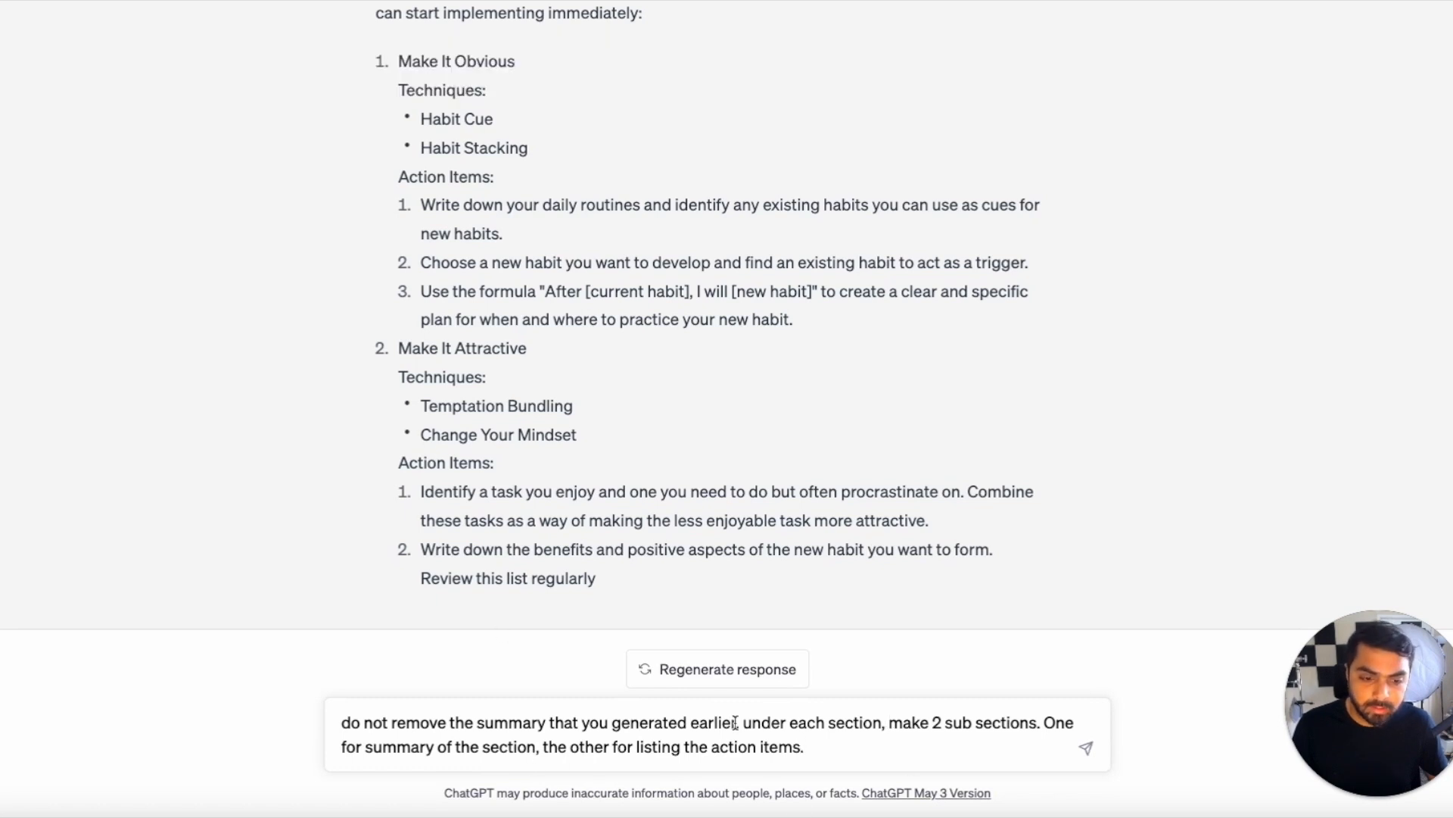
key("Return")
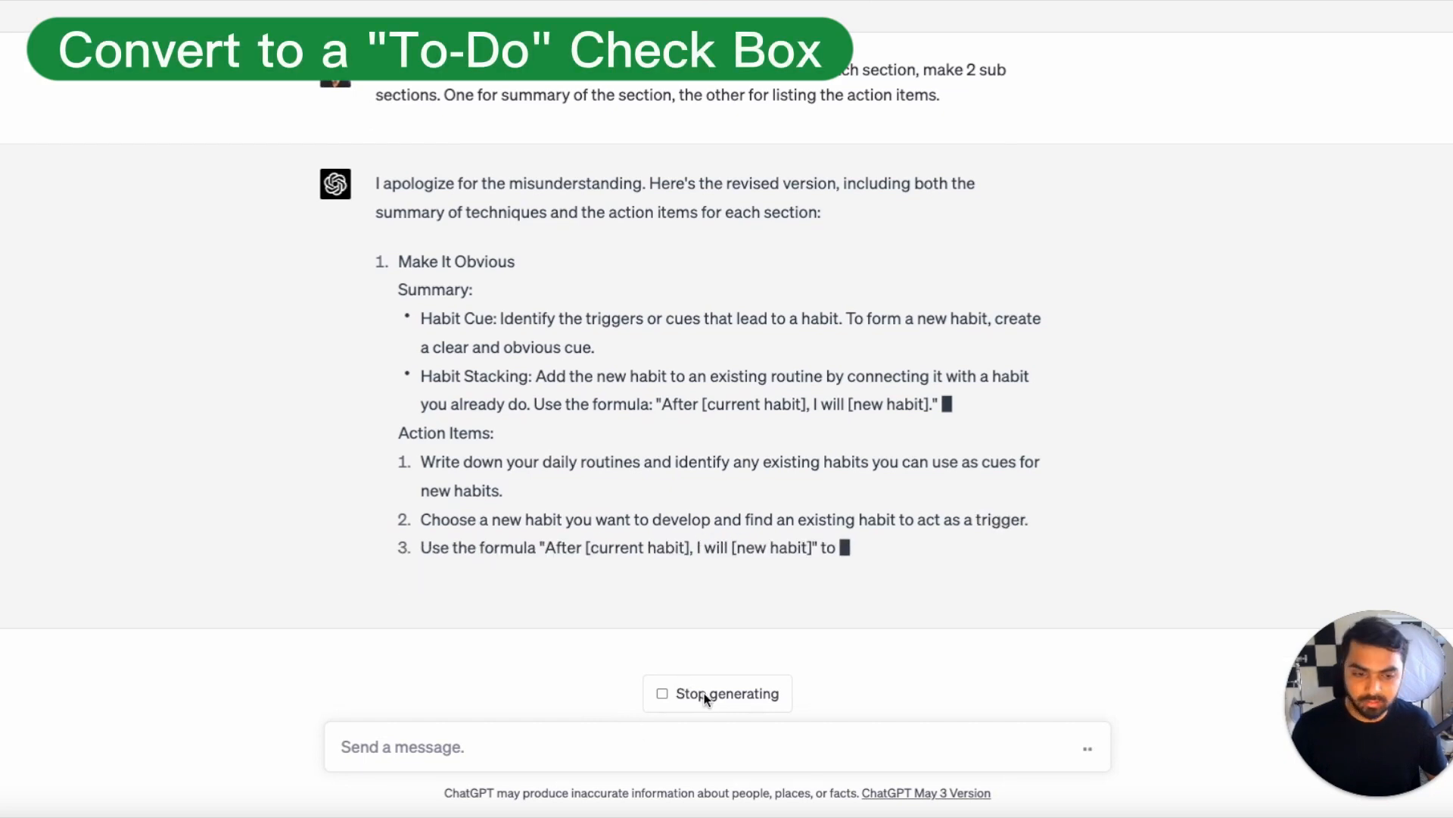
left_click(702, 695)
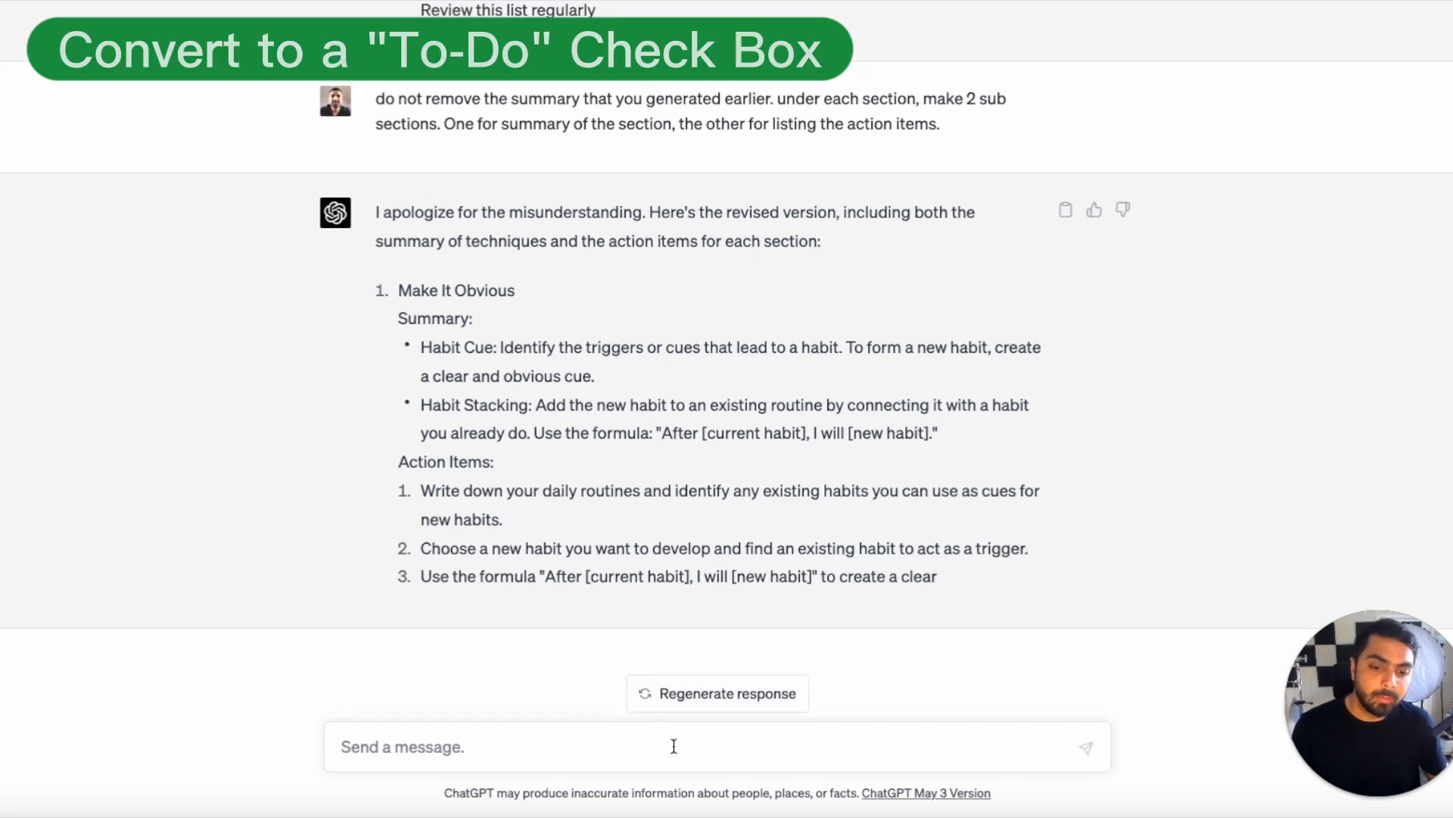
Send "this looks great. can you convert the action items such that they look like a todo checkbox" and stop the reply partway.
type("this looks great. can you convert the action items such that they look like a todo checkbox")
key("Return")
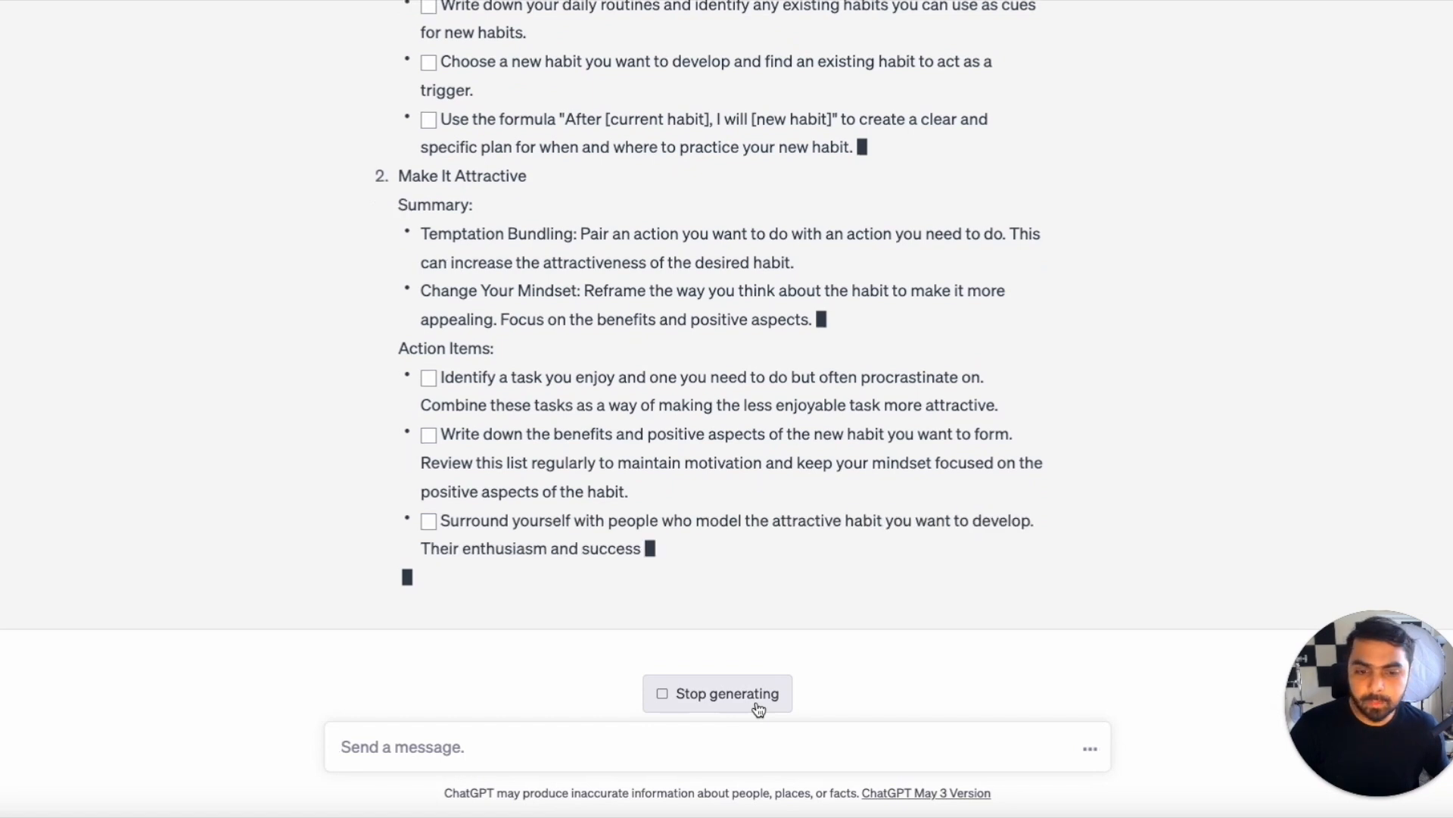
left_click(755, 708)
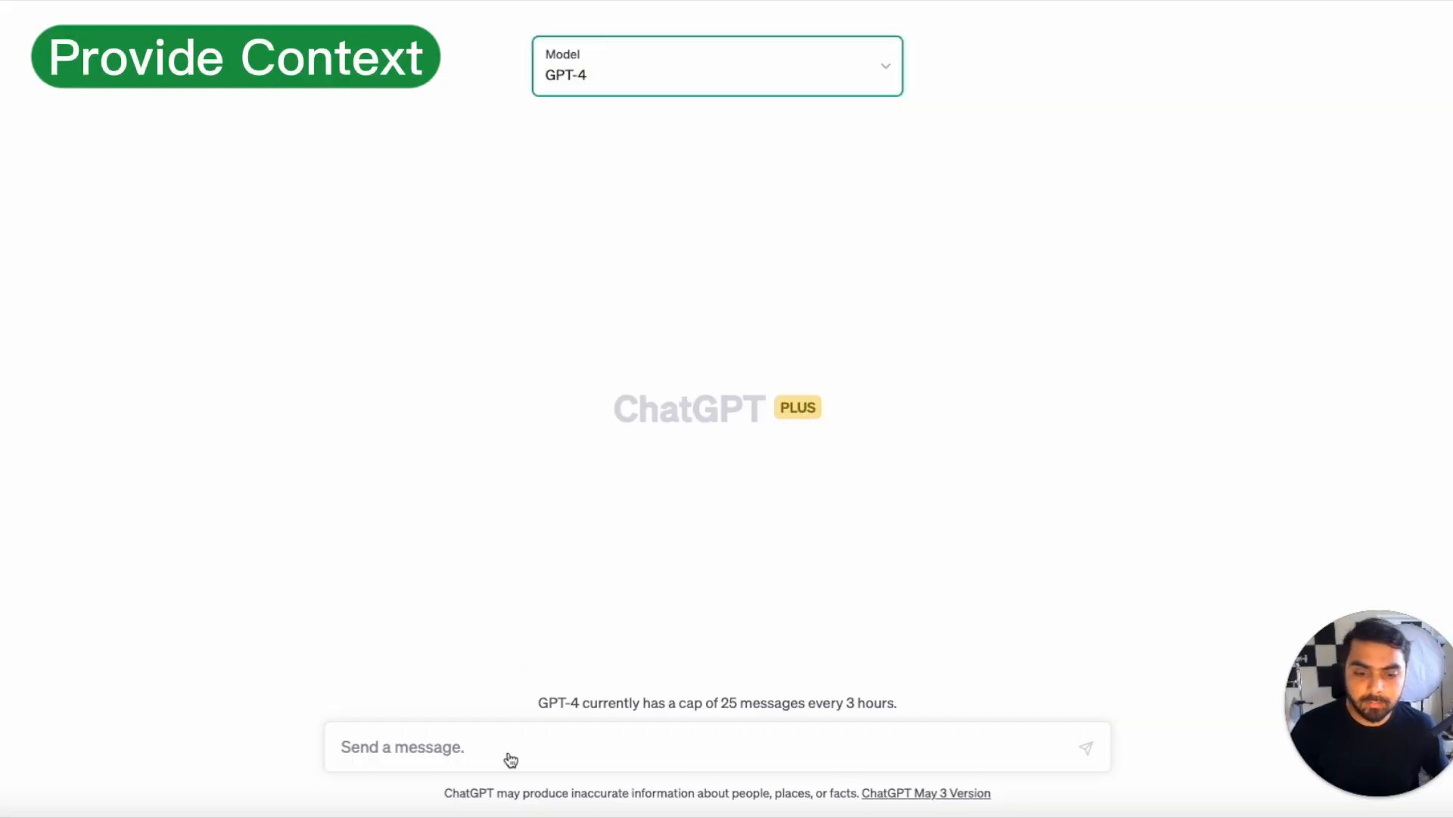
Using the Default (GPT-3.5) model, send "assume you are expert language tutor and you know more than 10 languages.. teach me some basic sentences in Spanish.".
left_click(506, 756)
type("assume you are expert language tutor and you know more than 10 languages.. teach me some basic sentences in Spanish.")
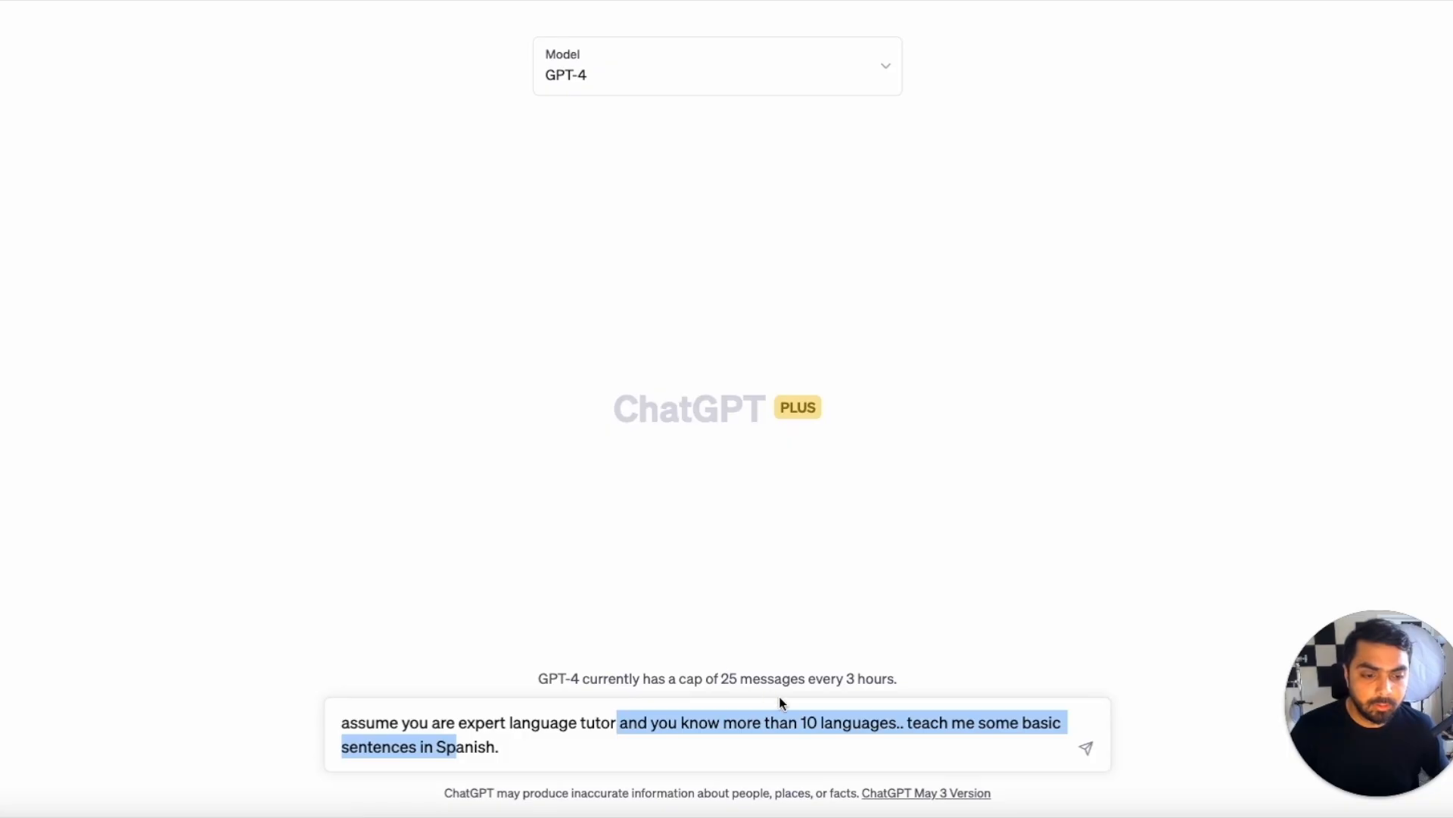
left_click(830, 711)
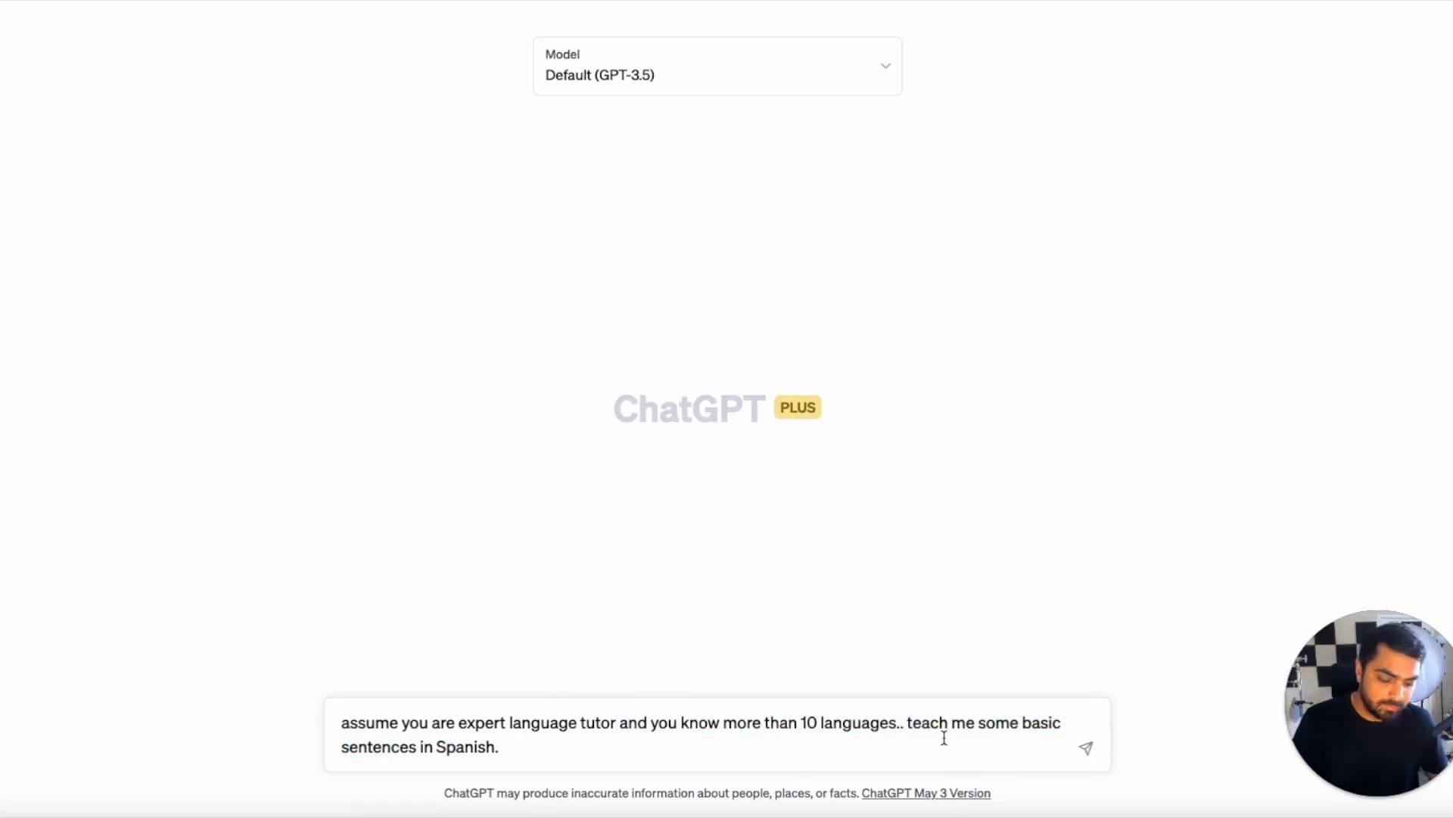
key("Return")
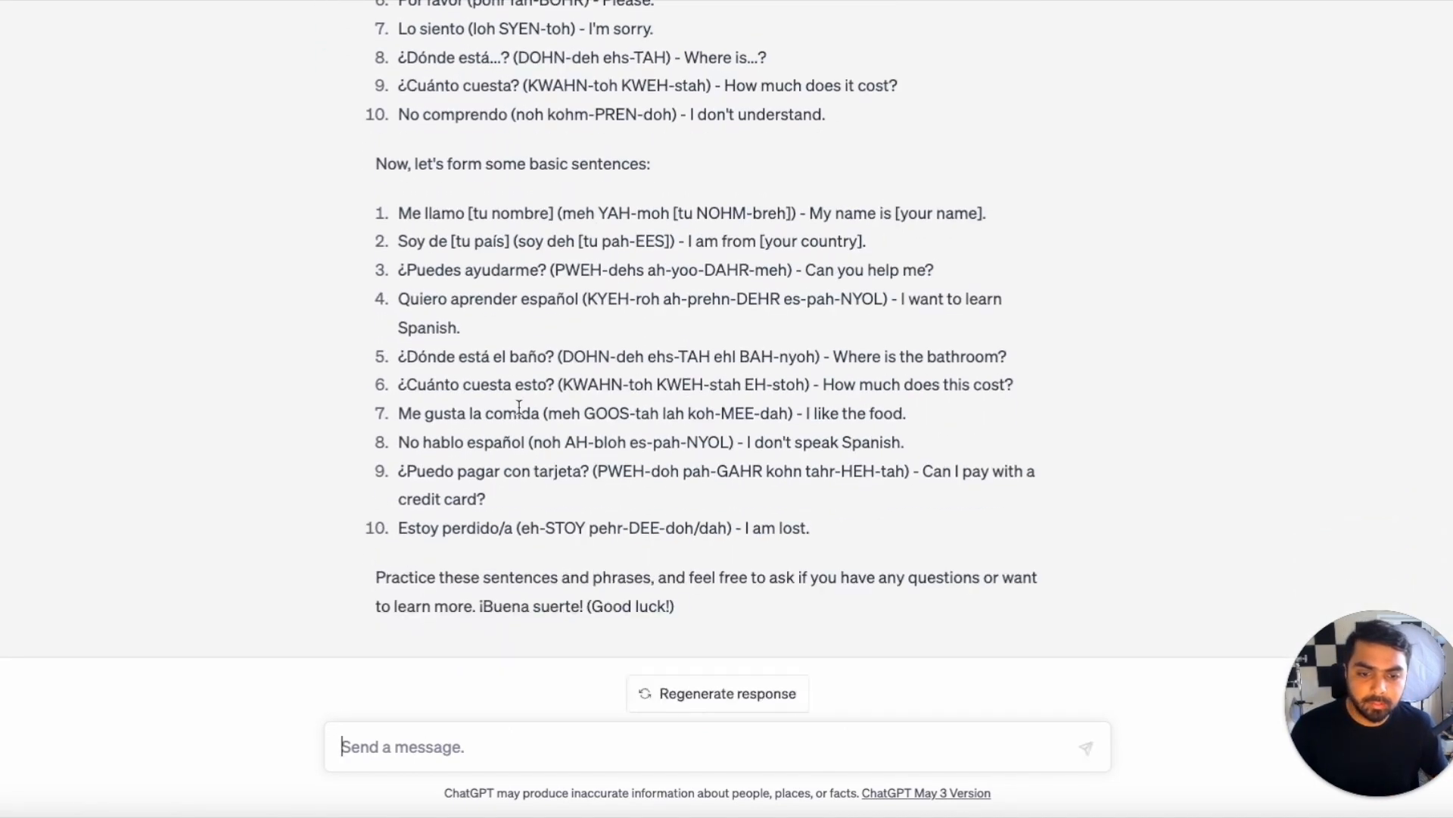
Send "Show me some examples of the same in arabic" and "can you cover all the major dialects of arabic and show me the same result again".
scroll(436, 239, "up", 5)
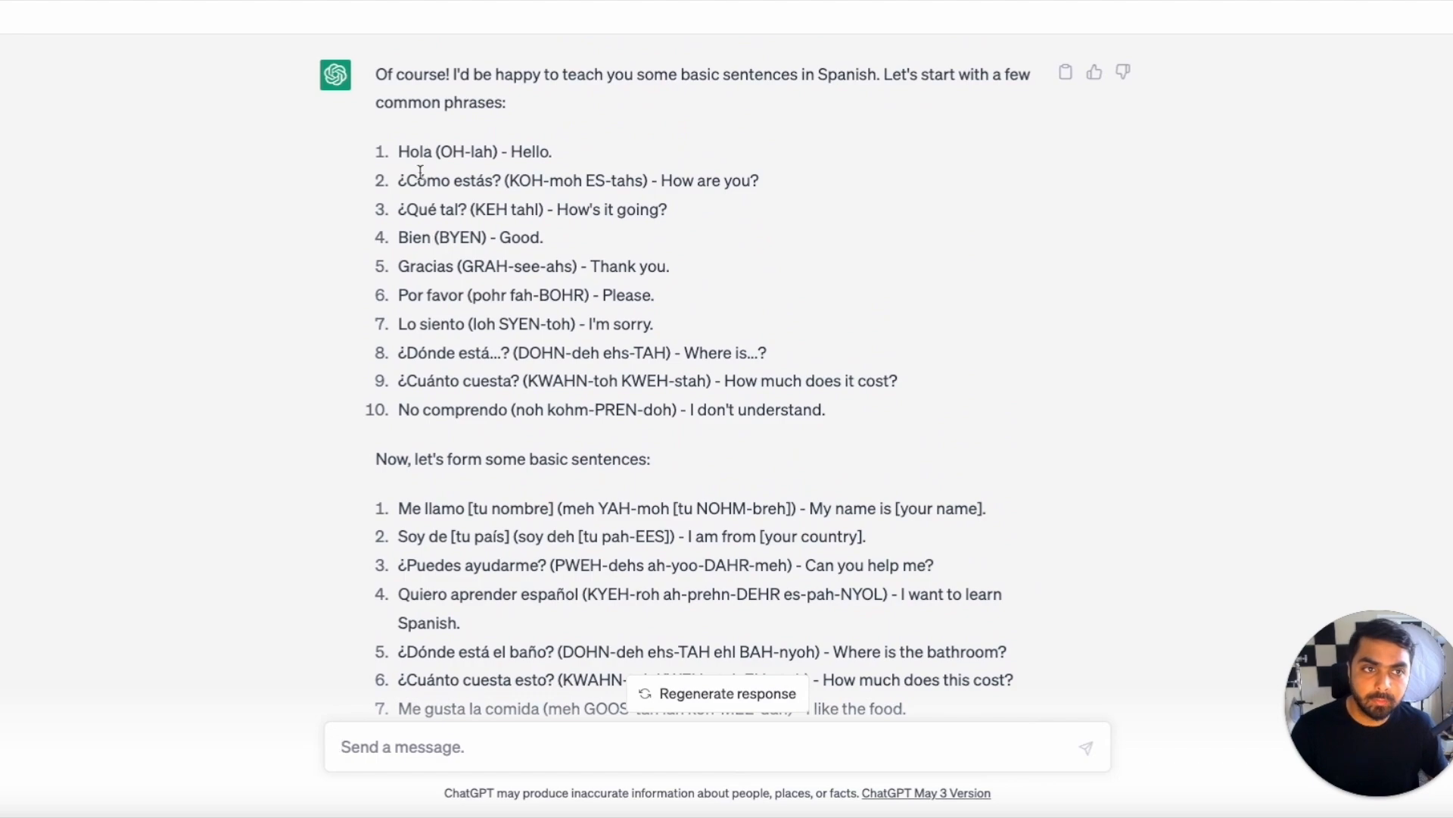
scroll(467, 352, "down", 4)
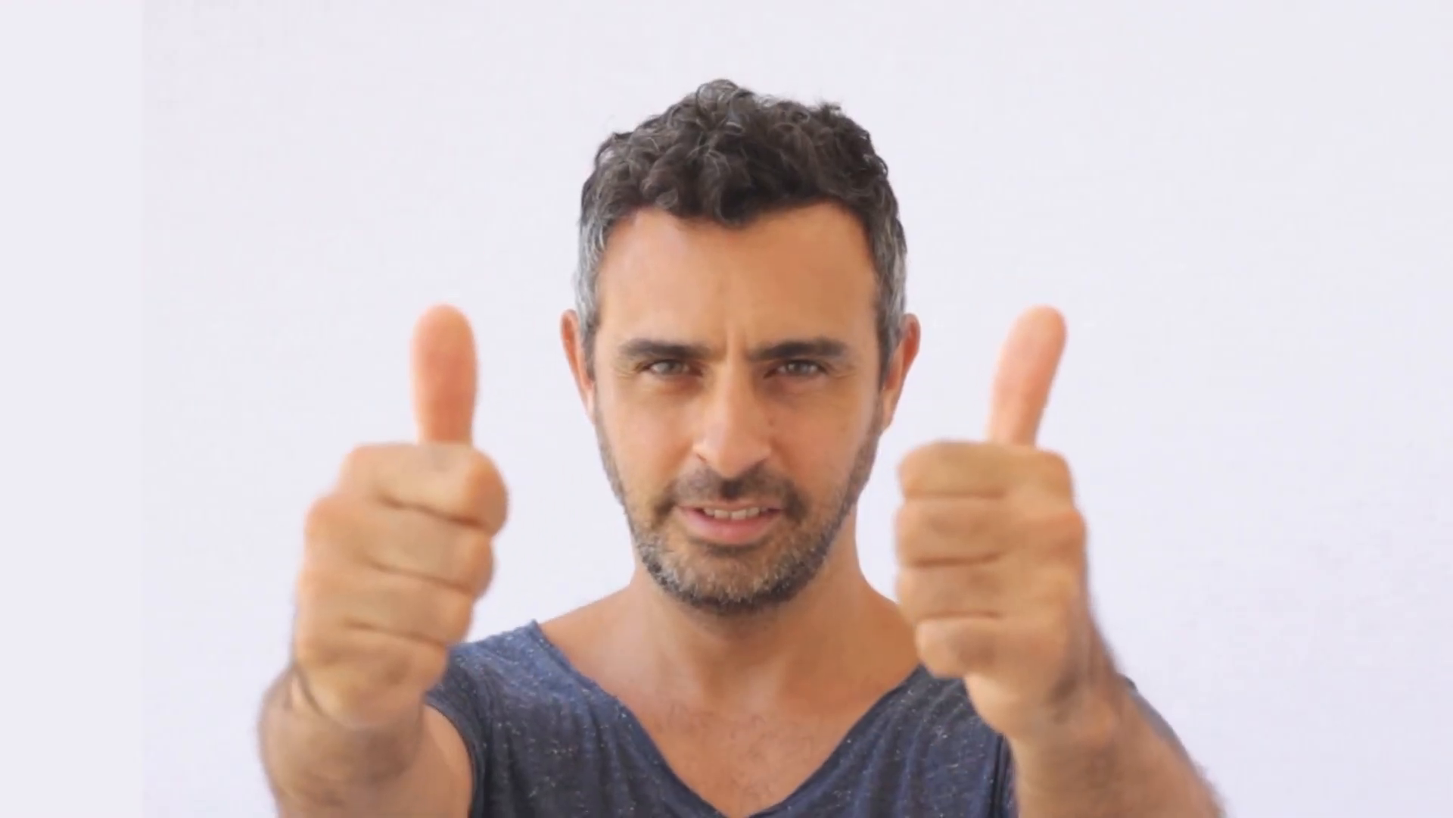
type("Show me some examples of the same in arabic")
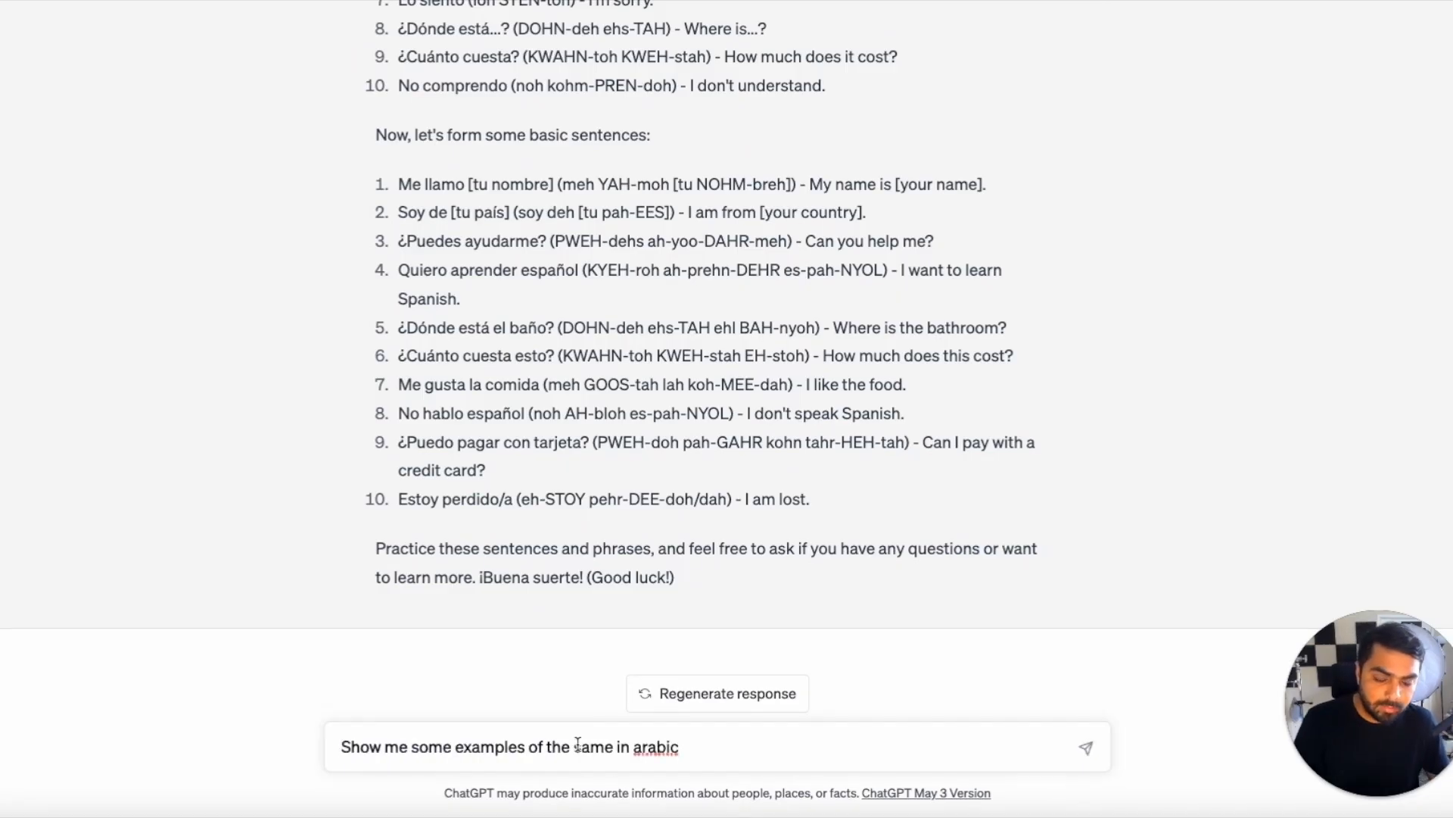
key("Return")
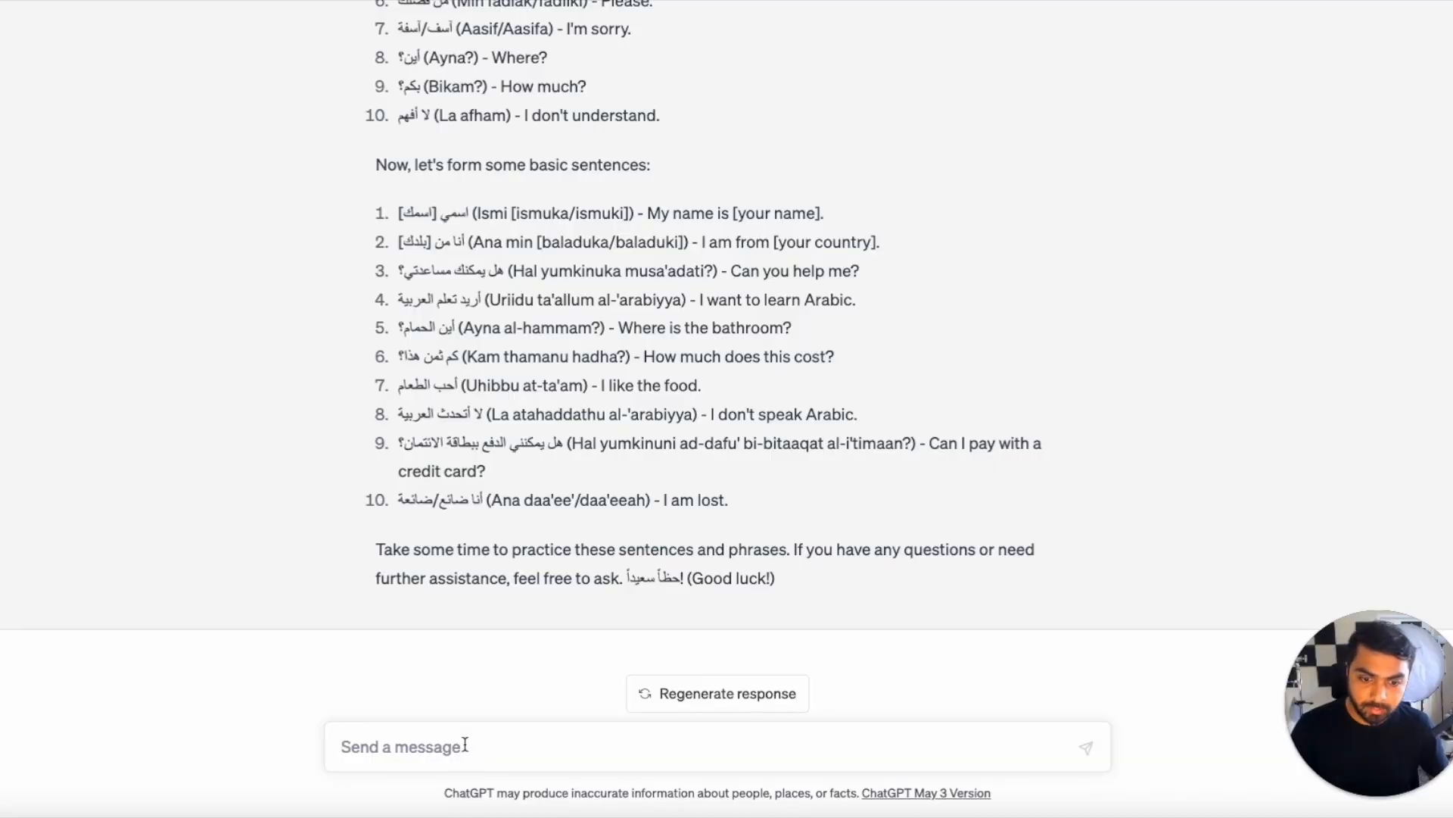
type("can you cover all the major dialects of arabic and show me the same result again")
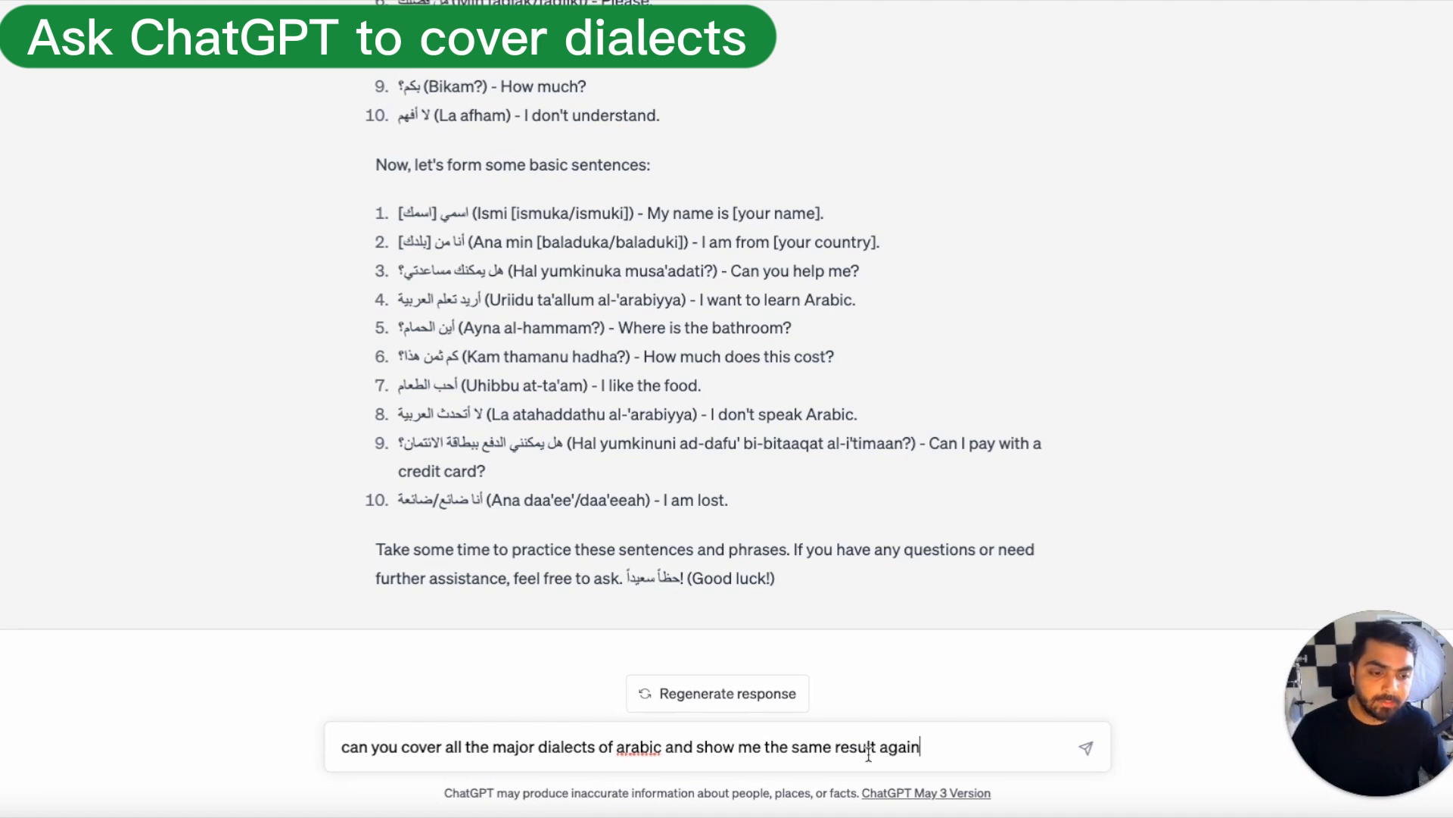
key("Return")
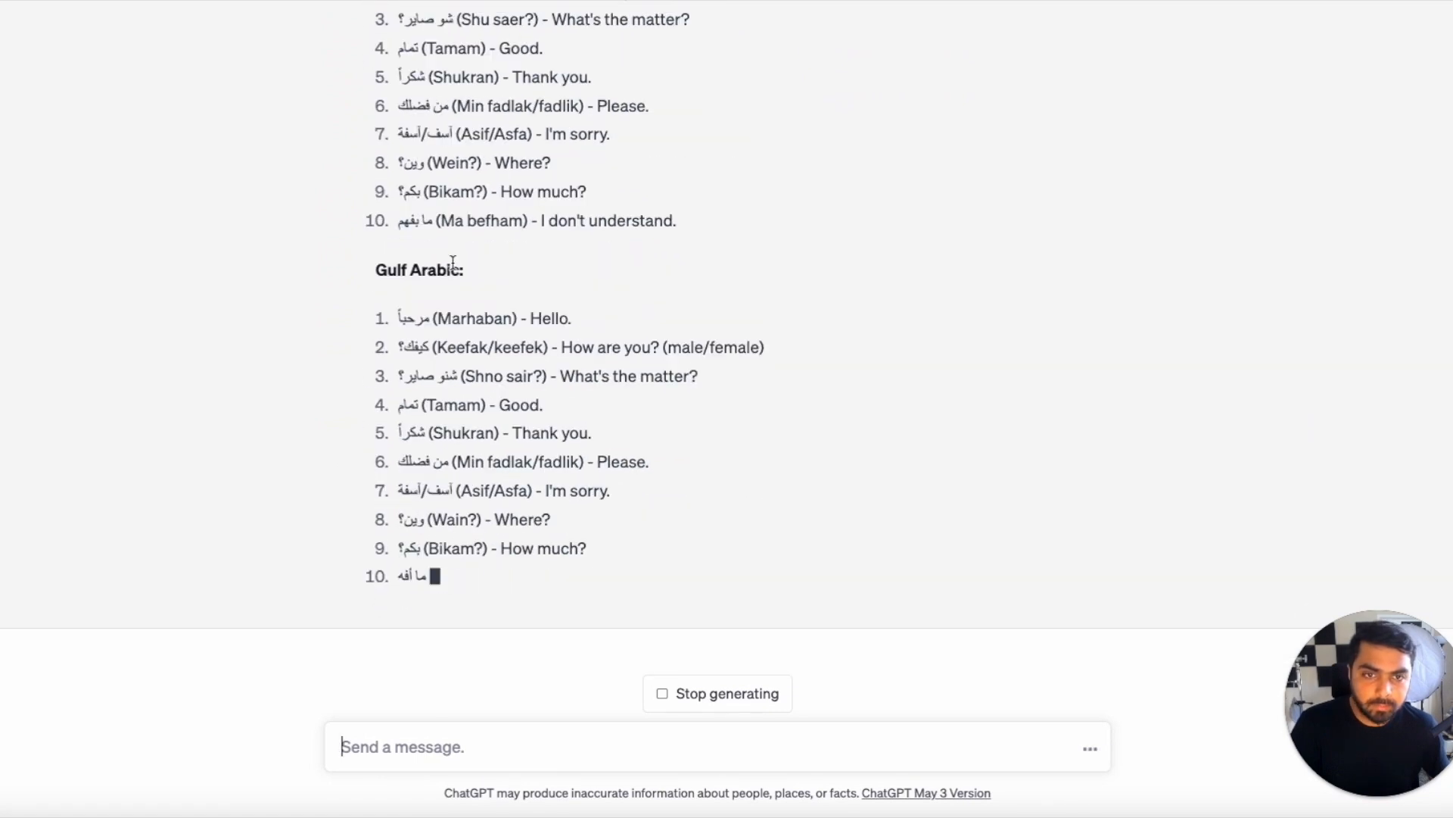
Send "also give me locations of where these dialects are spoken" as a follow-up about the Arabic dialects.
type("also give ")
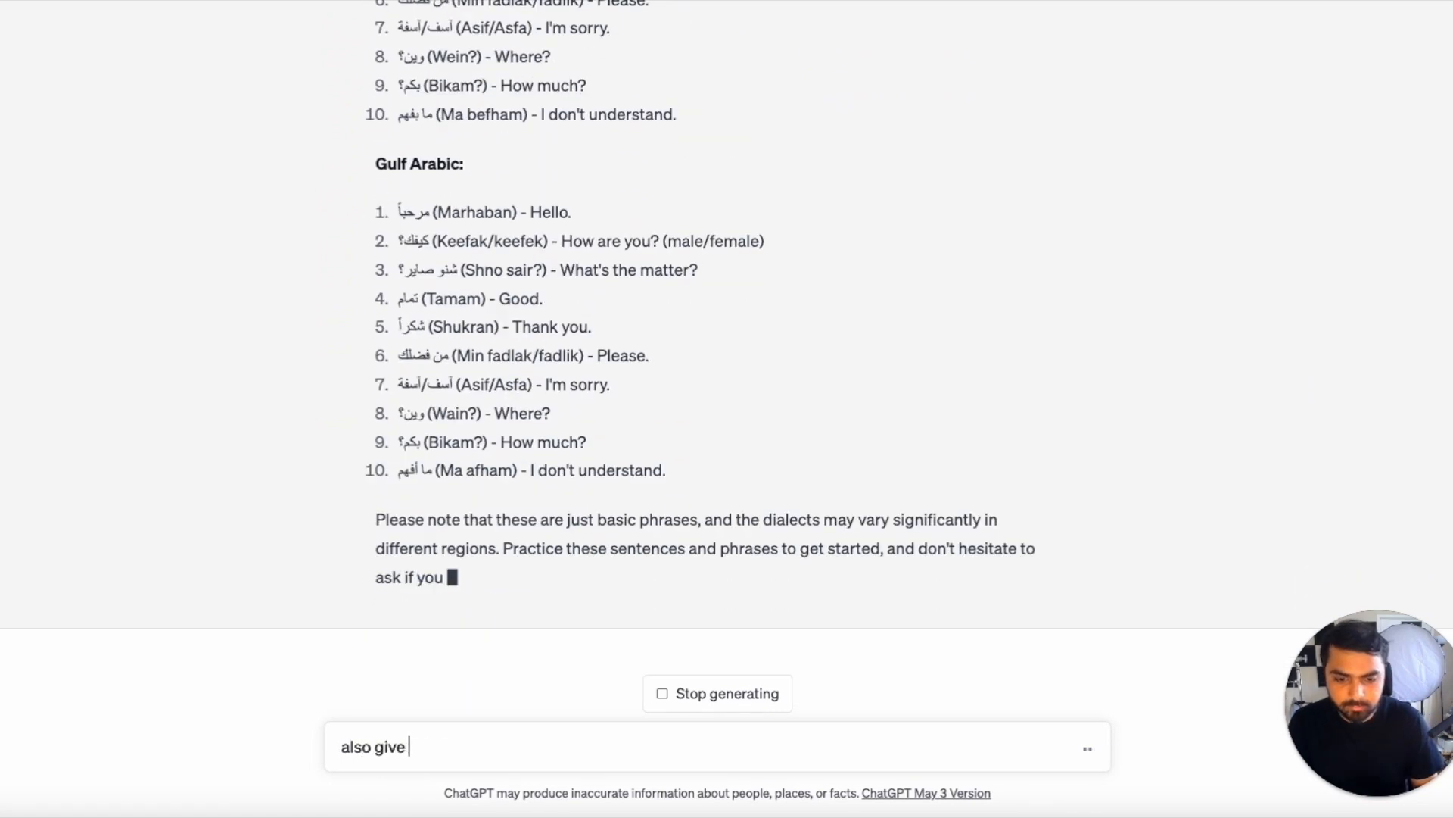
type("me")
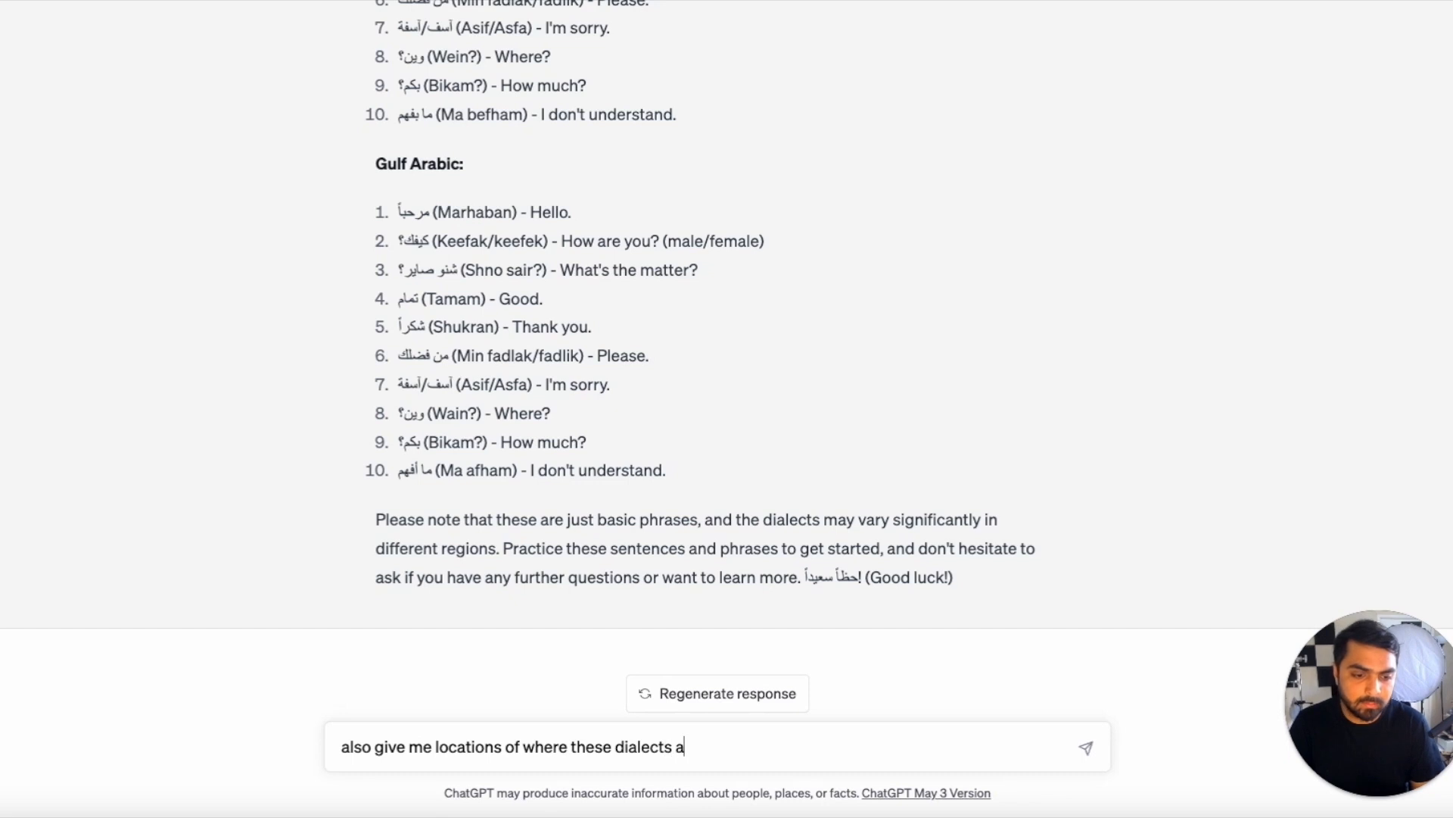
key("BackSpace")
key("BackSpace")
type("n")
key("Return")
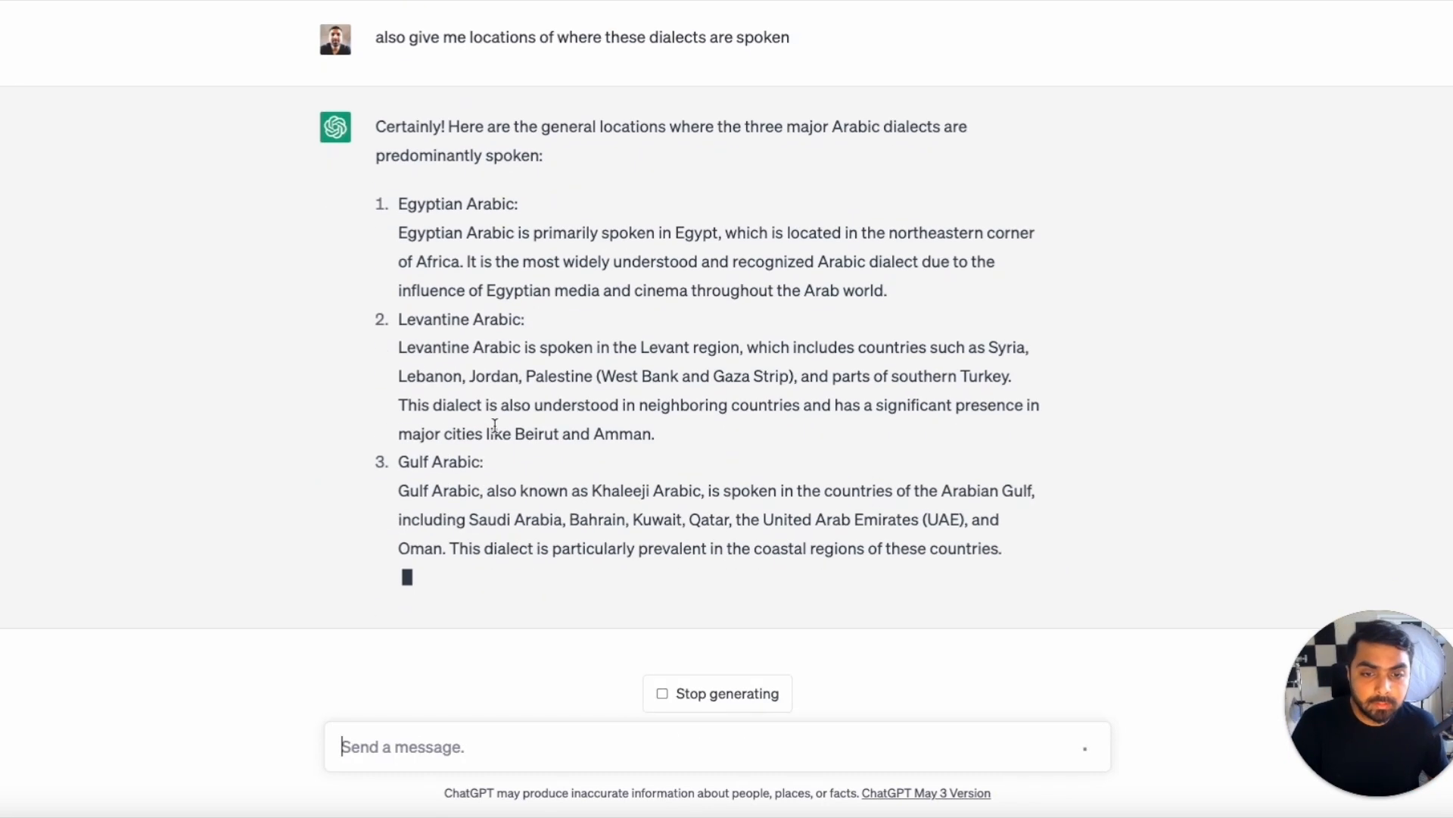
Send a follow-up saying that both location details and the terms for the Arabic dialects are wanted.
scroll(530, 379, "up", 2)
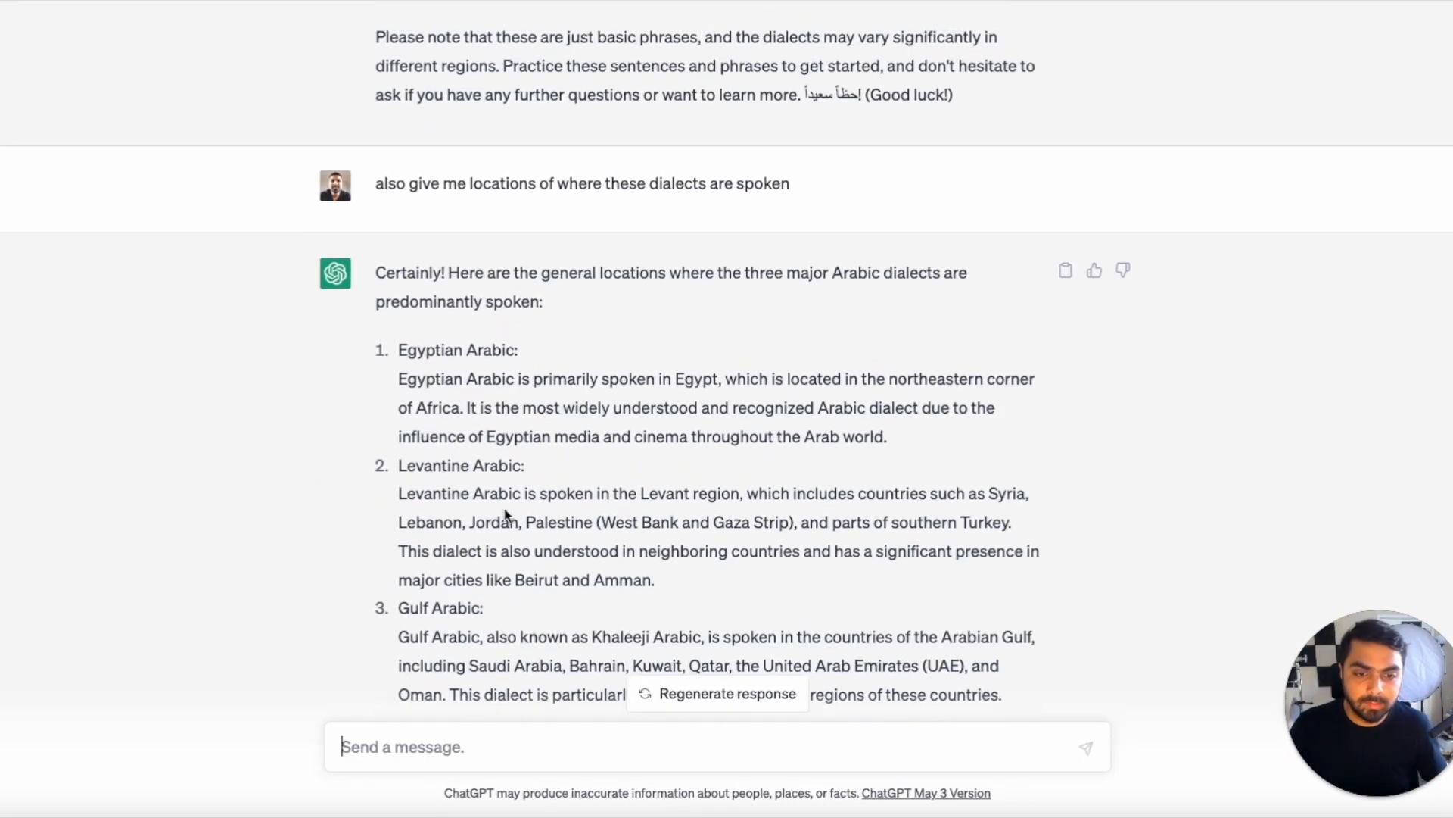
scroll(463, 511, "up", 15)
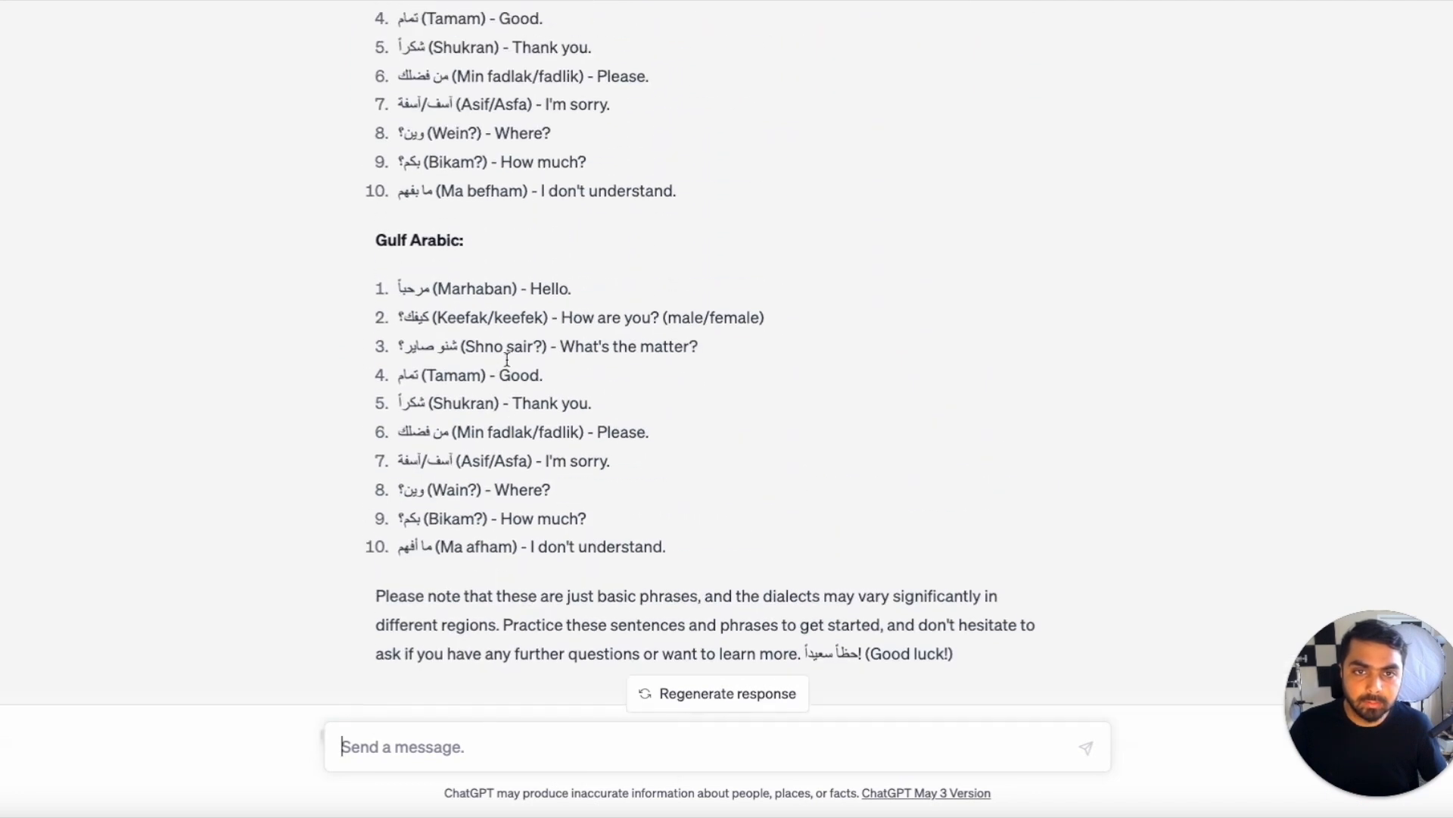
scroll(515, 390, "down", 15)
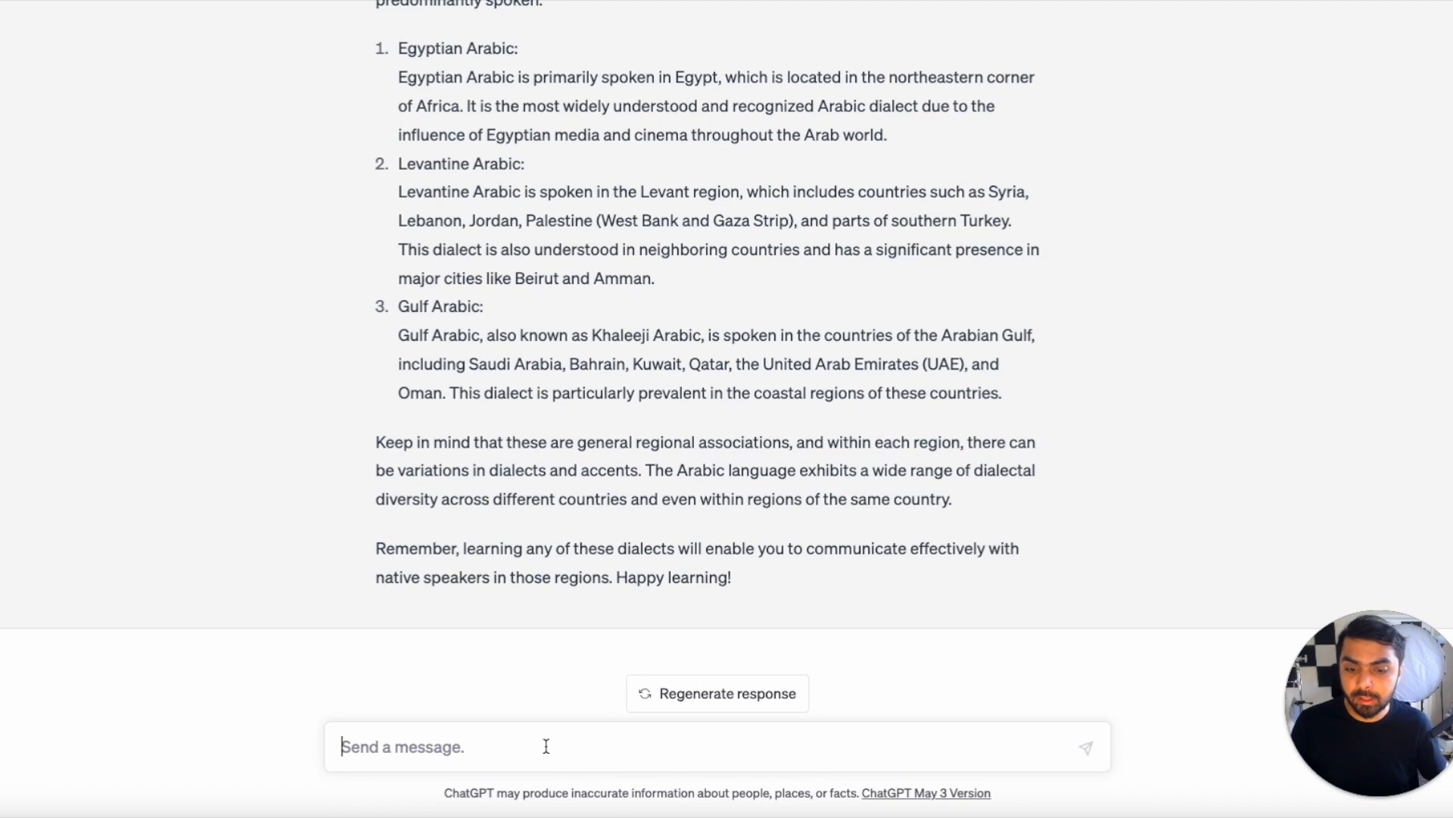
type("I want both location details and the terms you")
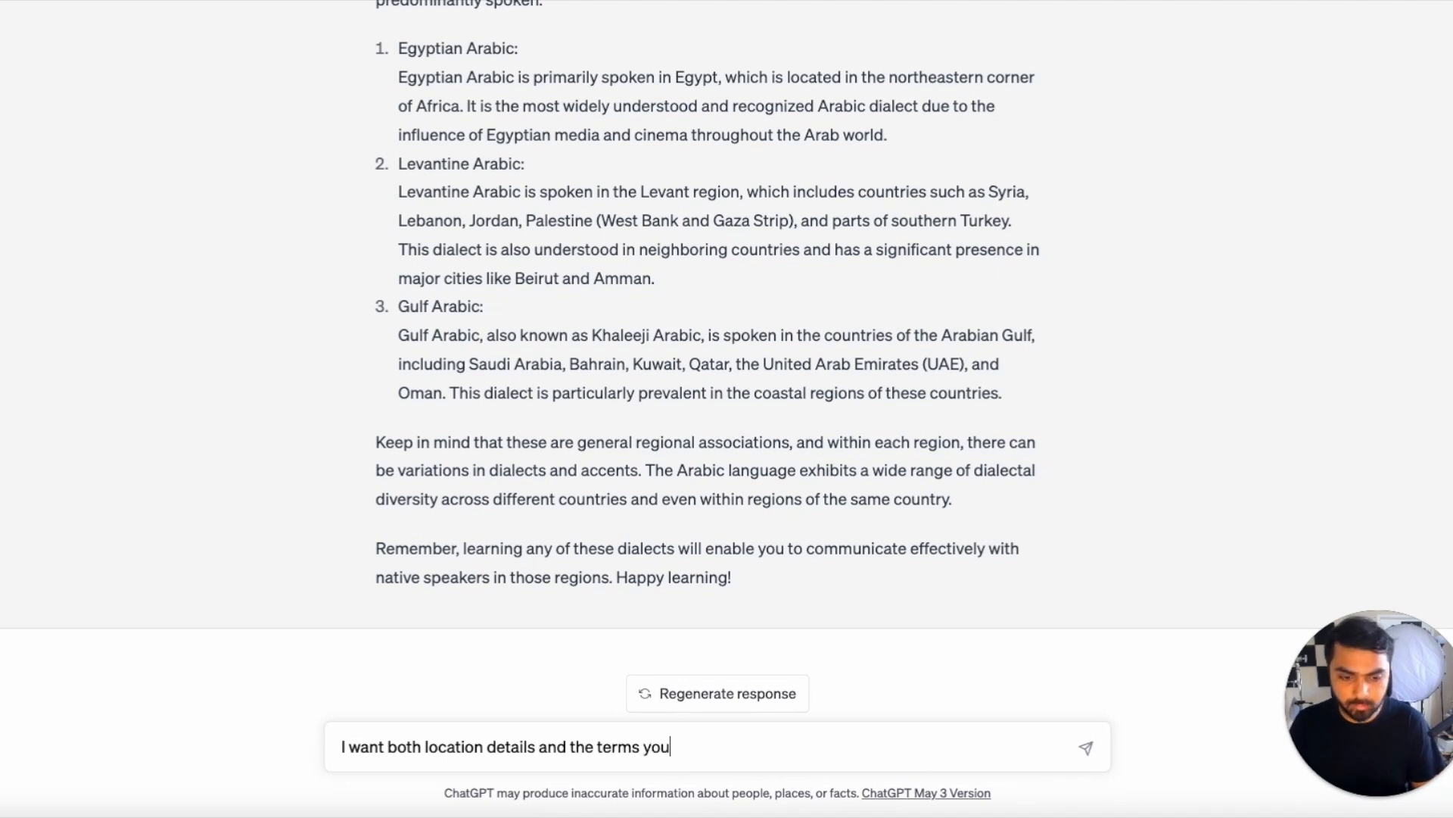
type("me")
key("Return")
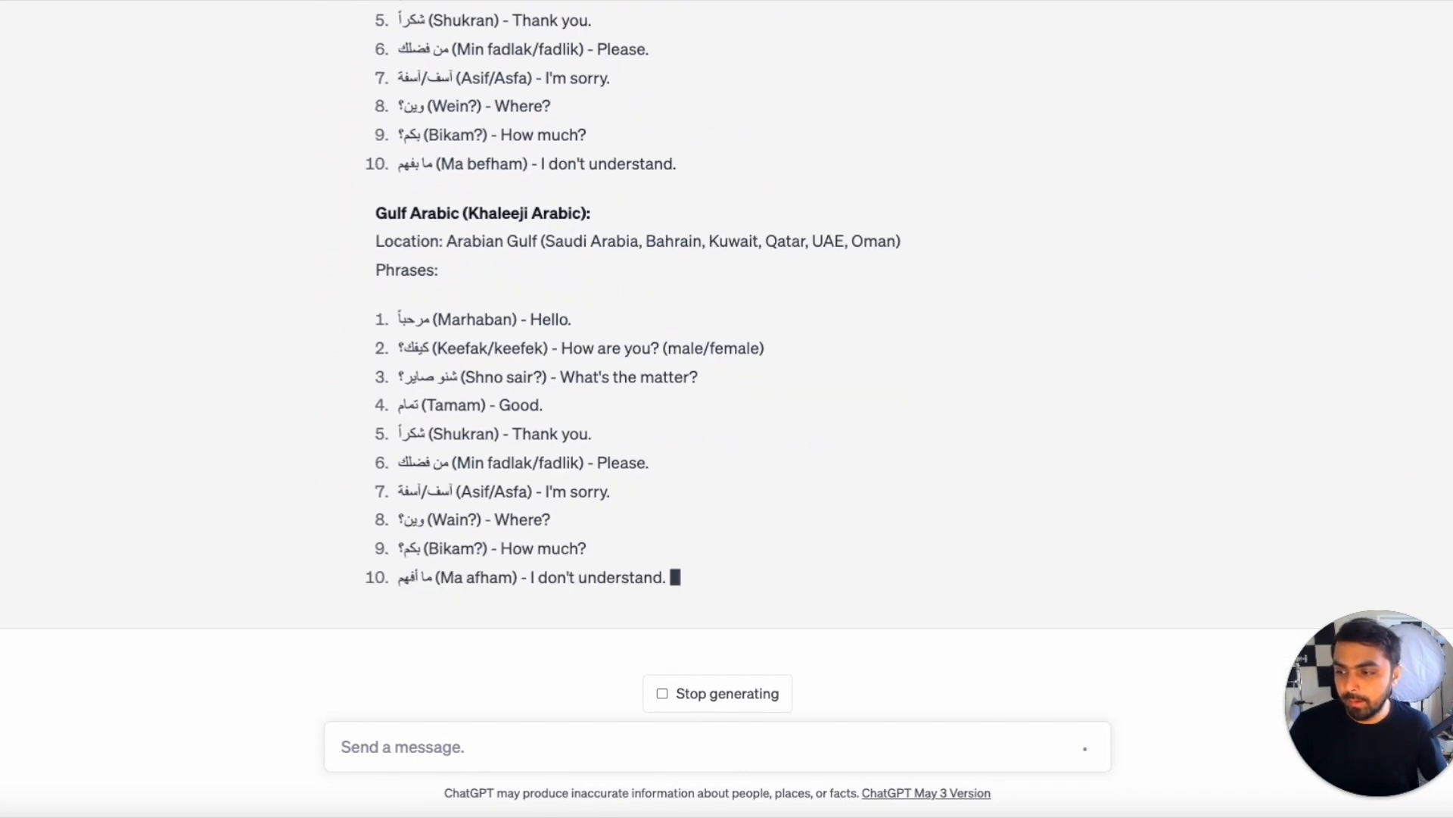
Send "can you put these in a table" and follow up with a request to add sentences for each of the phrases.
type("can you put these in a table")
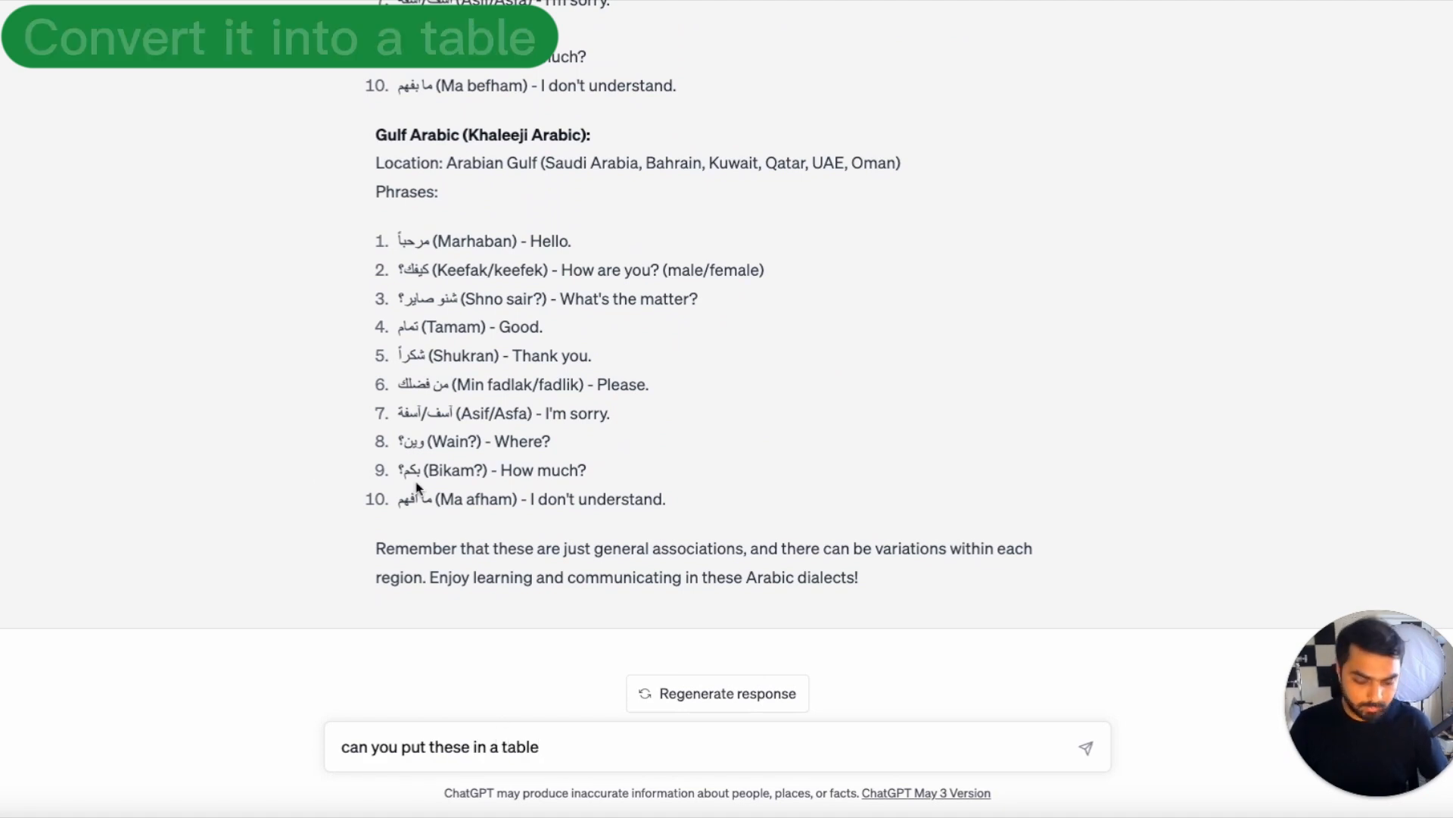
key("Return")
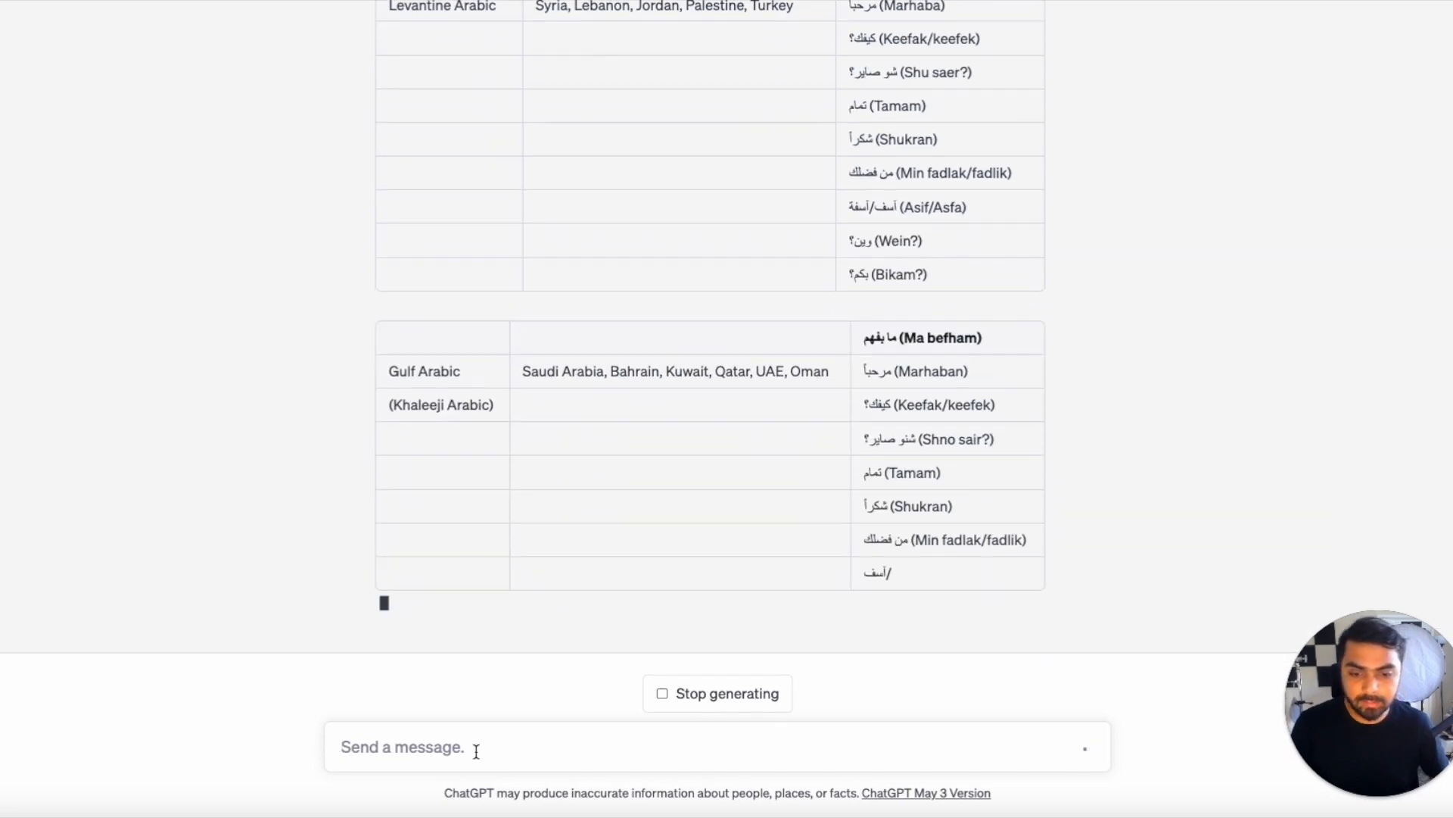
type("pleae")
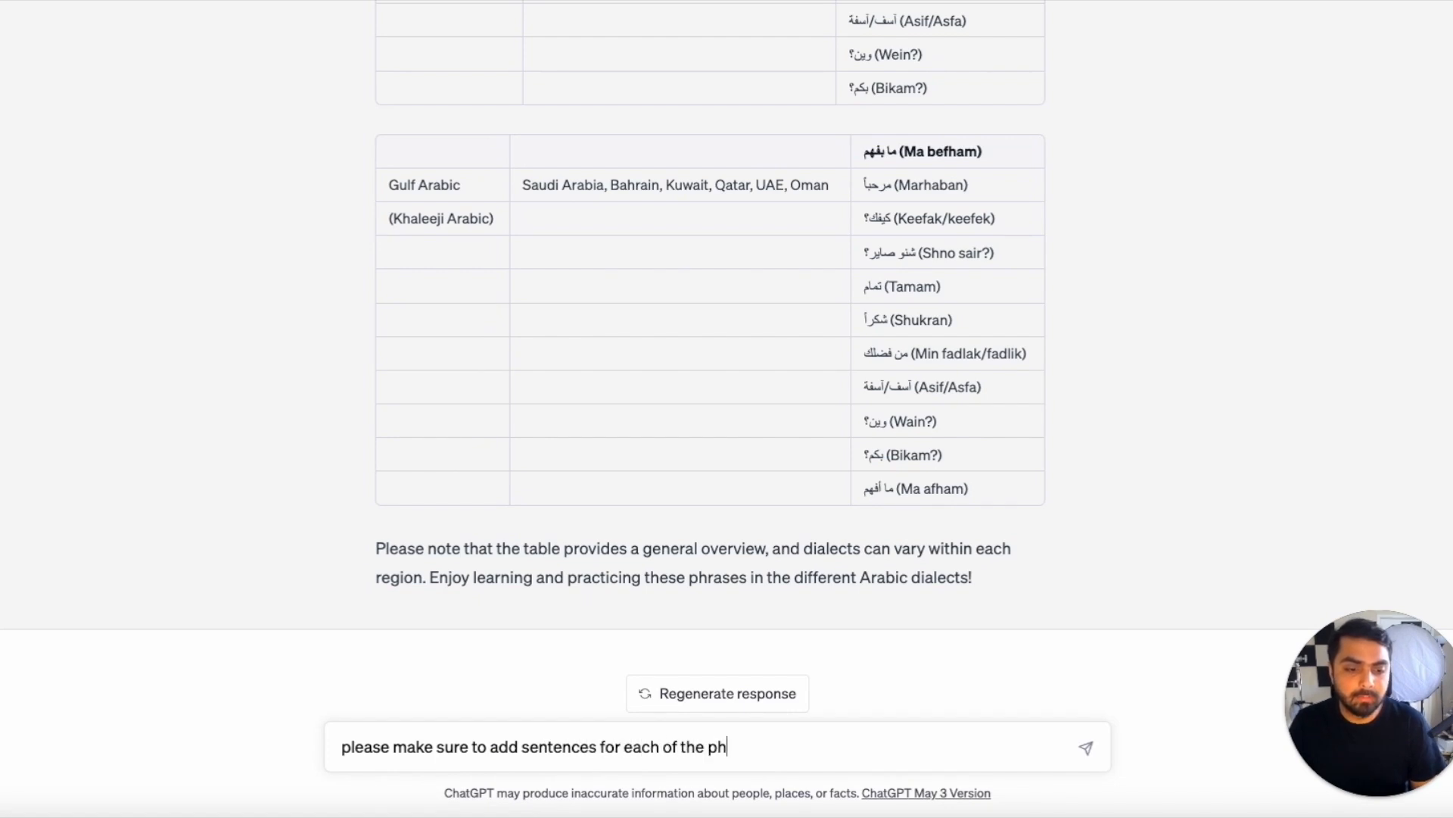
key("Return")
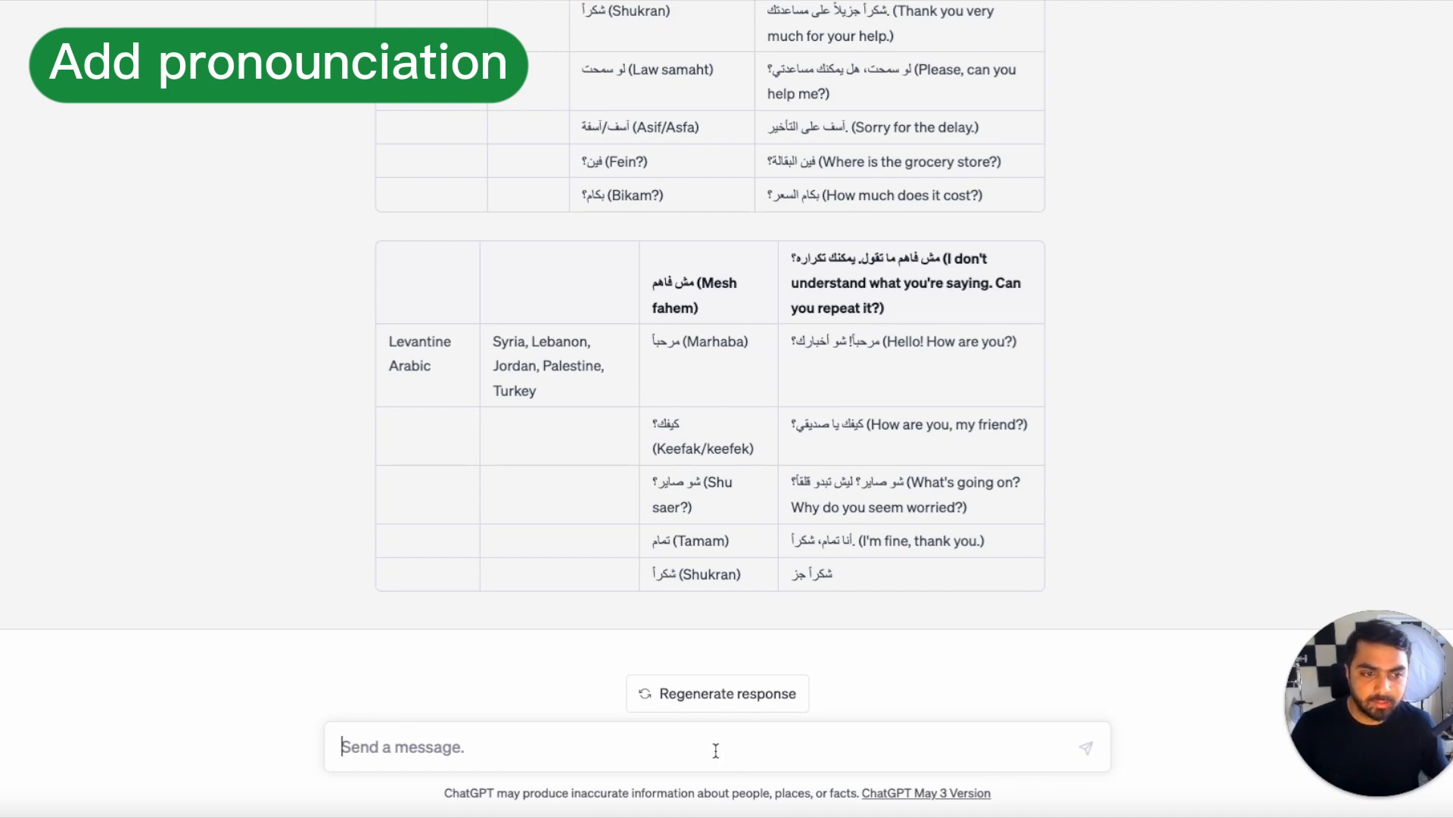
Send "give me english pronunciation of each arabic sentence as well".
type("give me english pro")
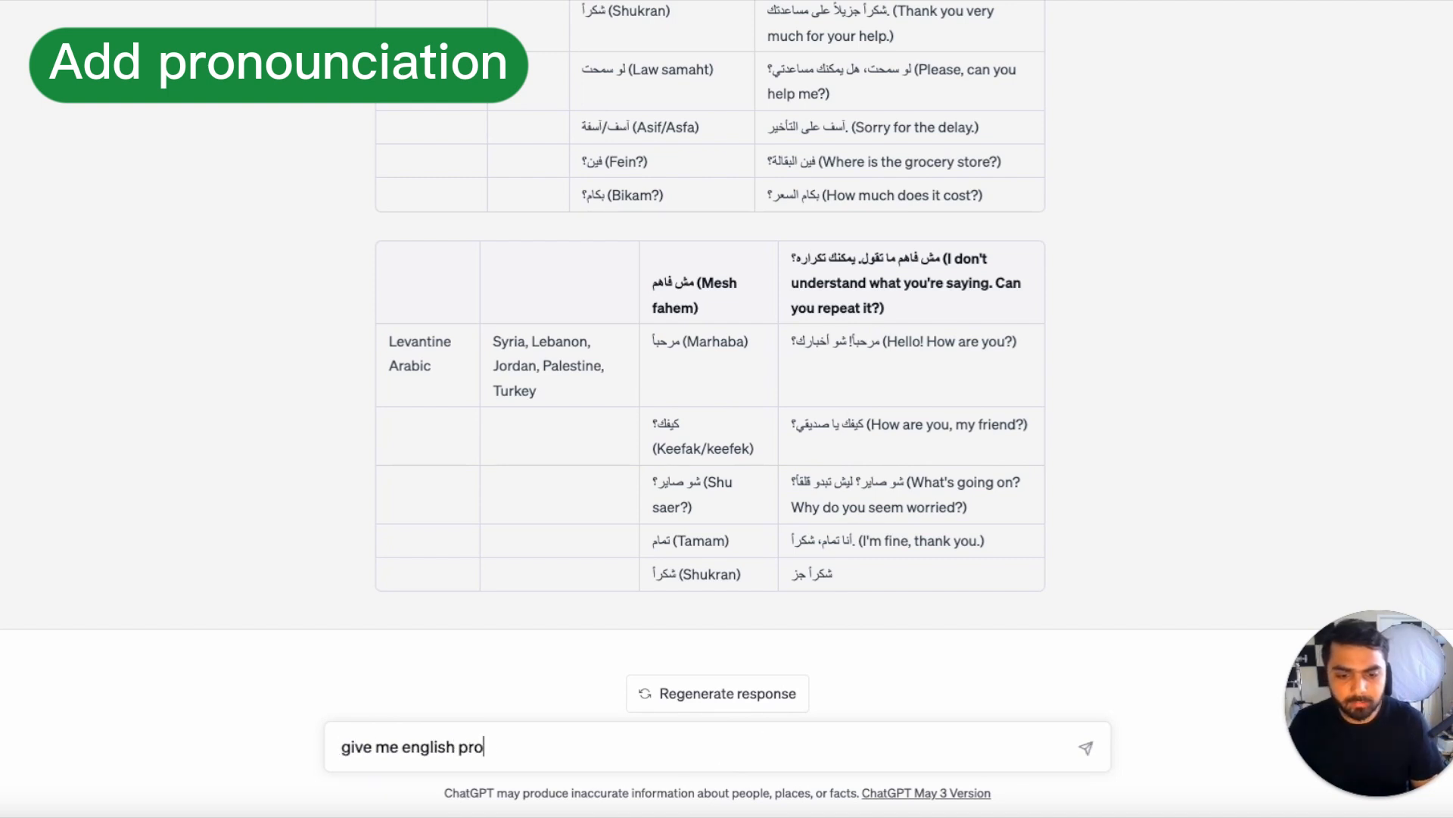
type("nounciation of each")
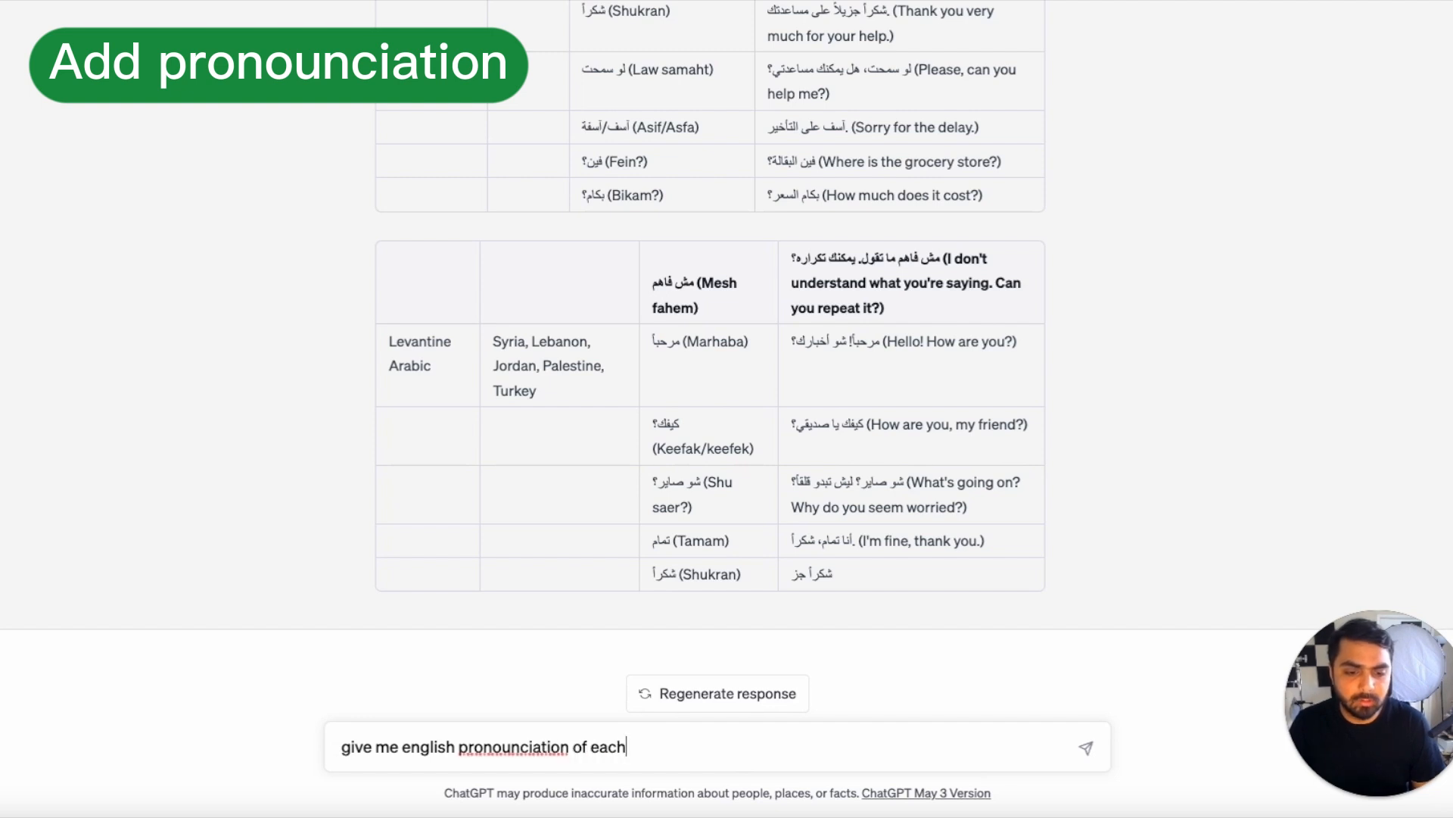
type(" sentence as well")
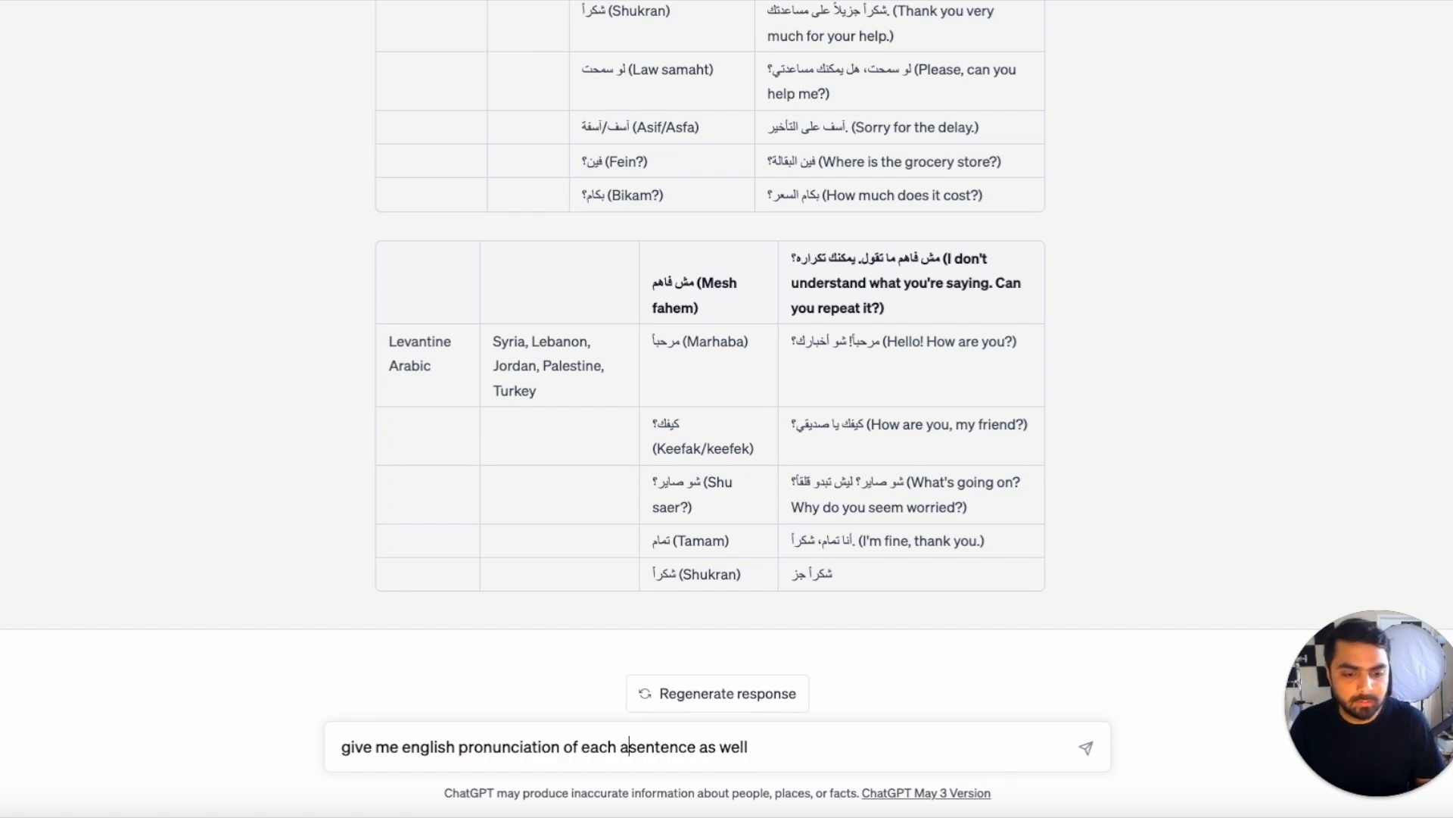
type("rabic")
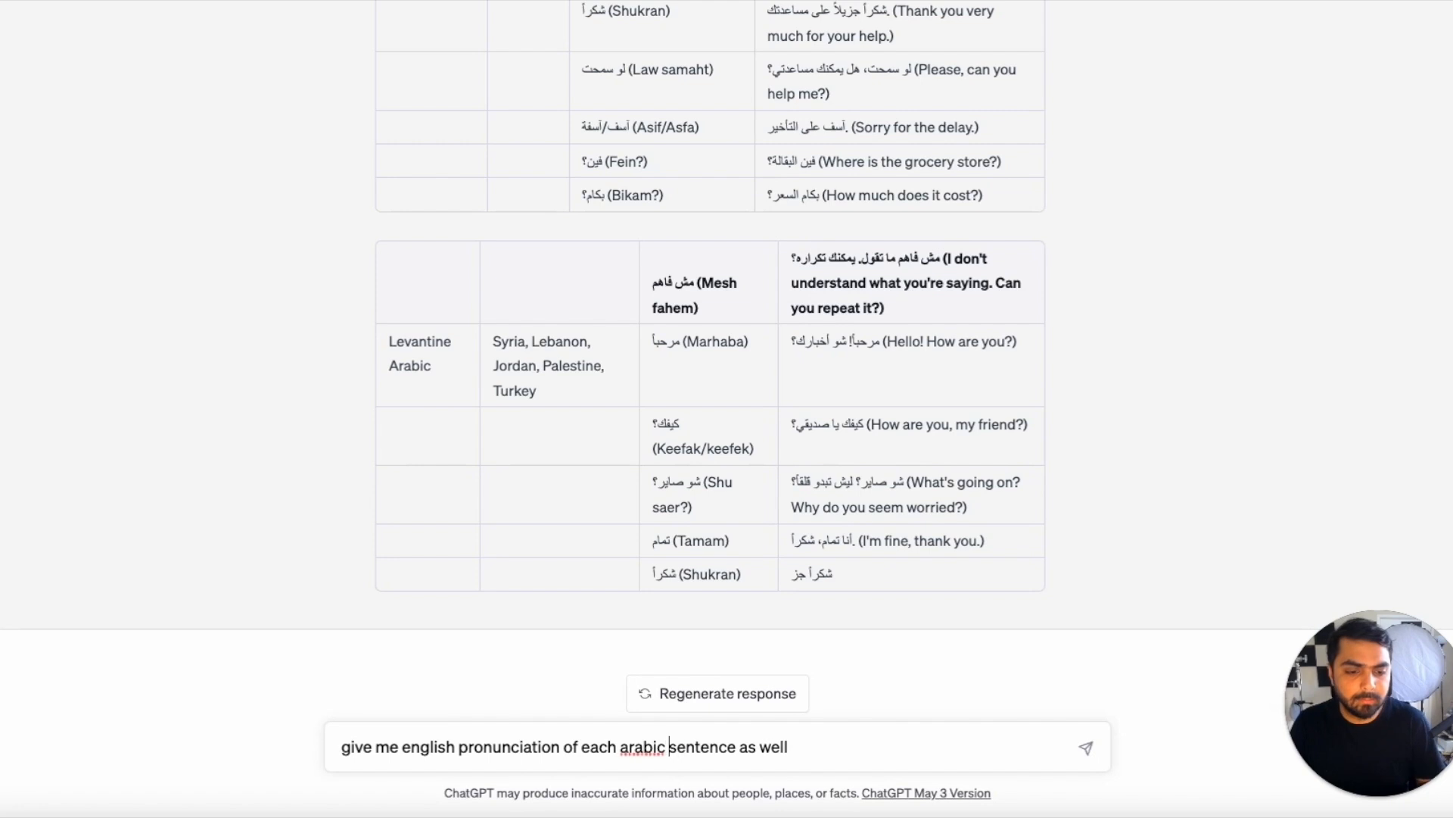
key("Return")
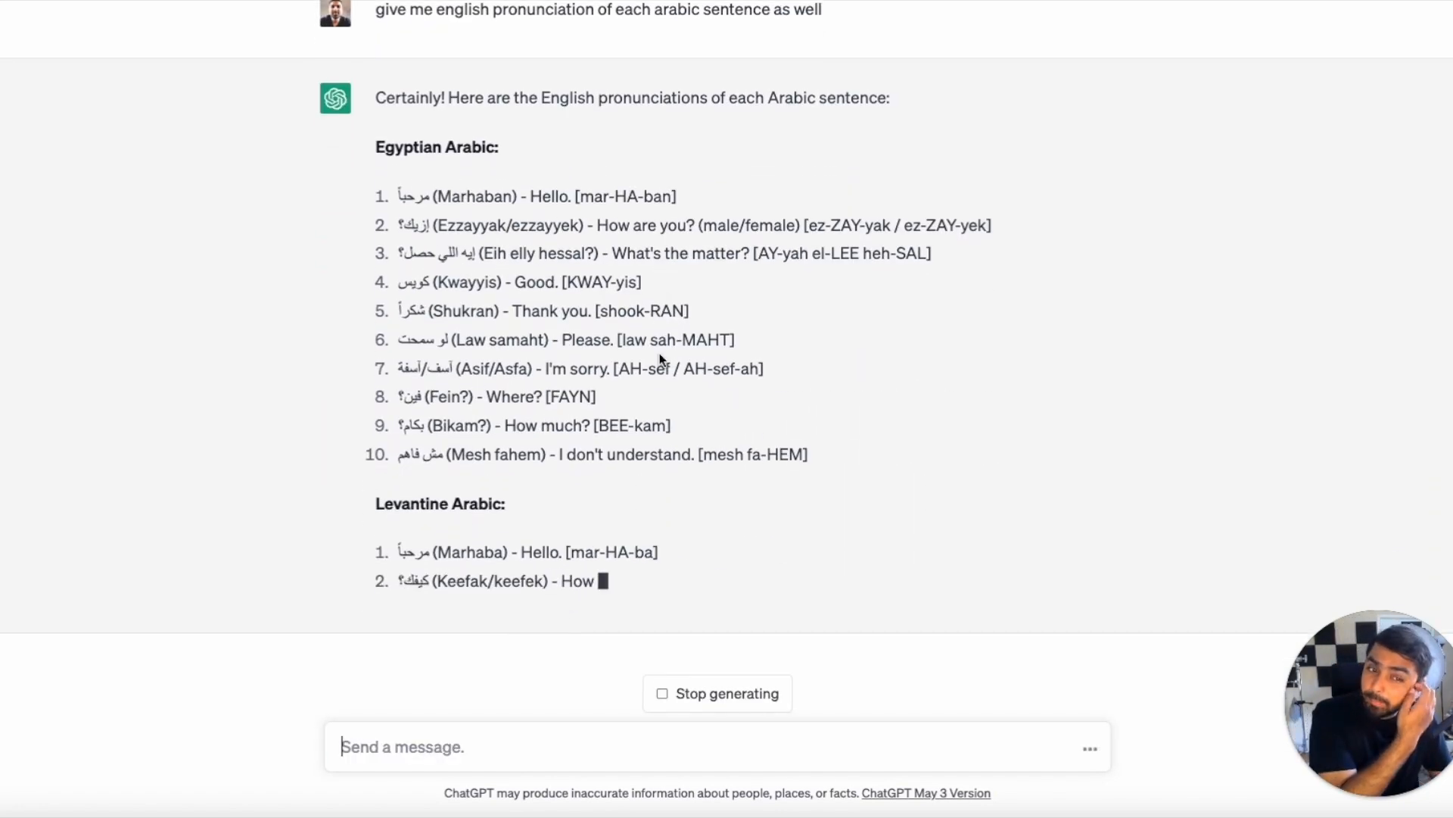
Send "still keep the data in table" to get the pronunciations back in tabular form.
type("stil")
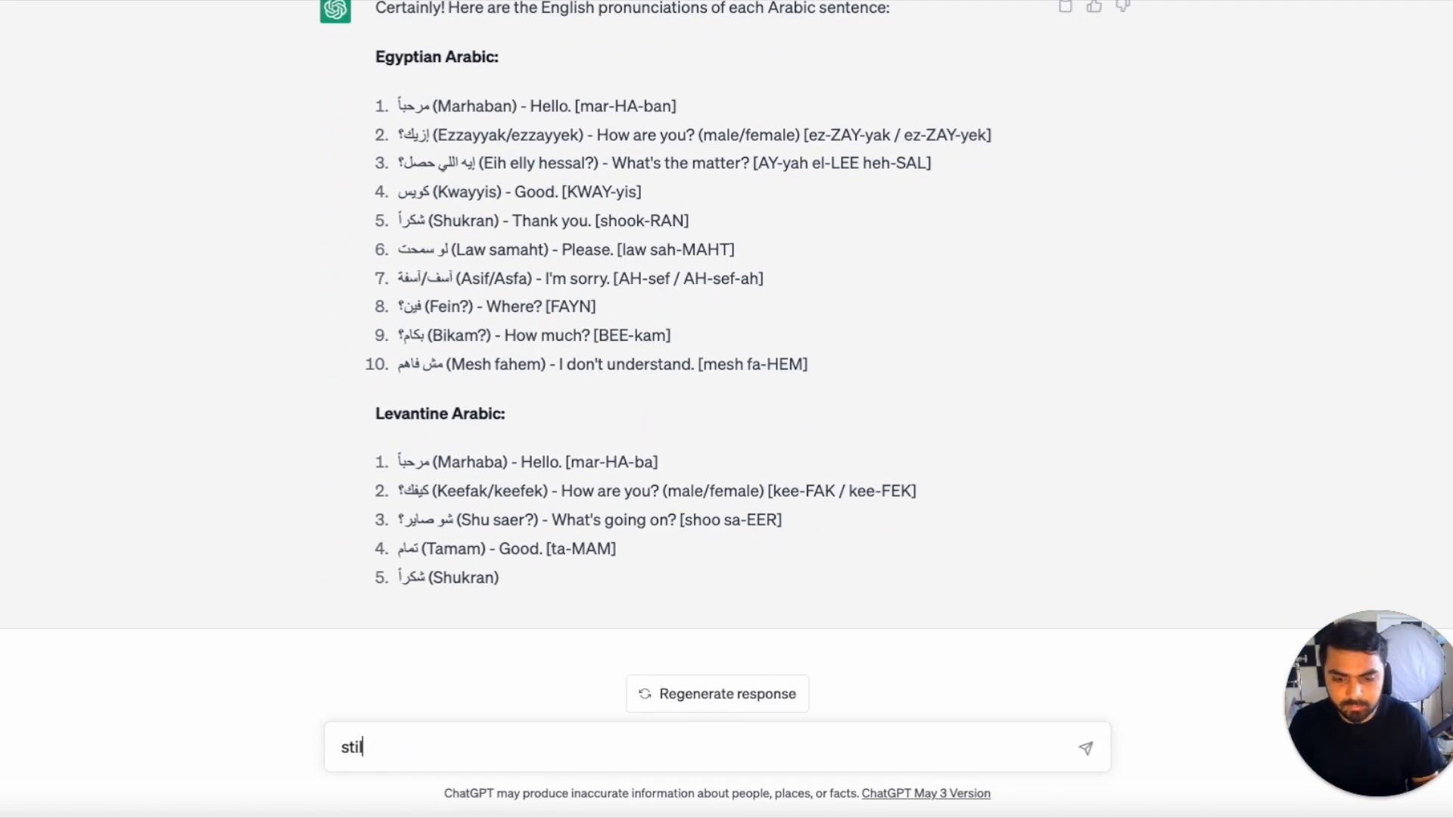
type("l keep the data in tab;e")
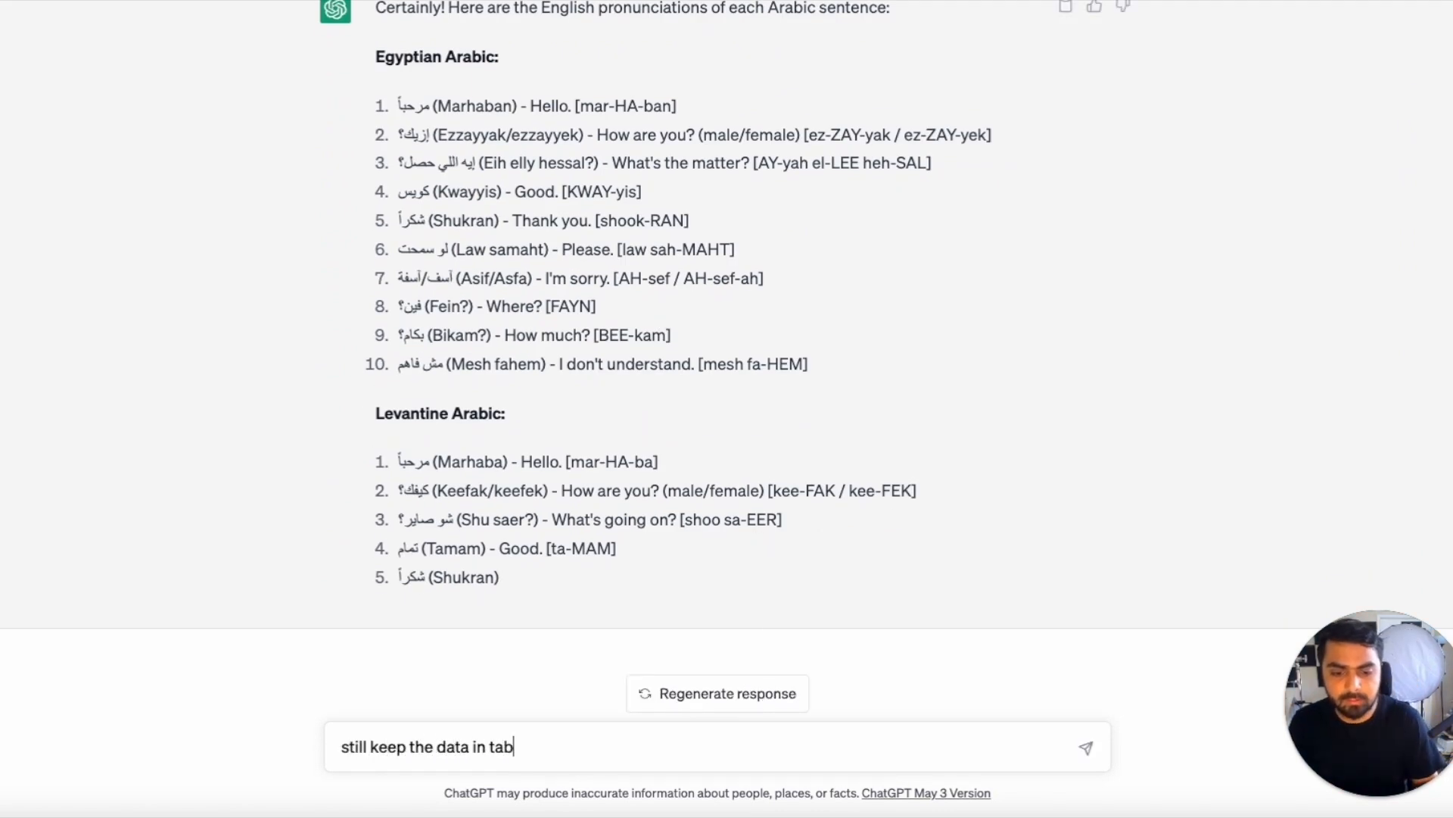
key("Return")
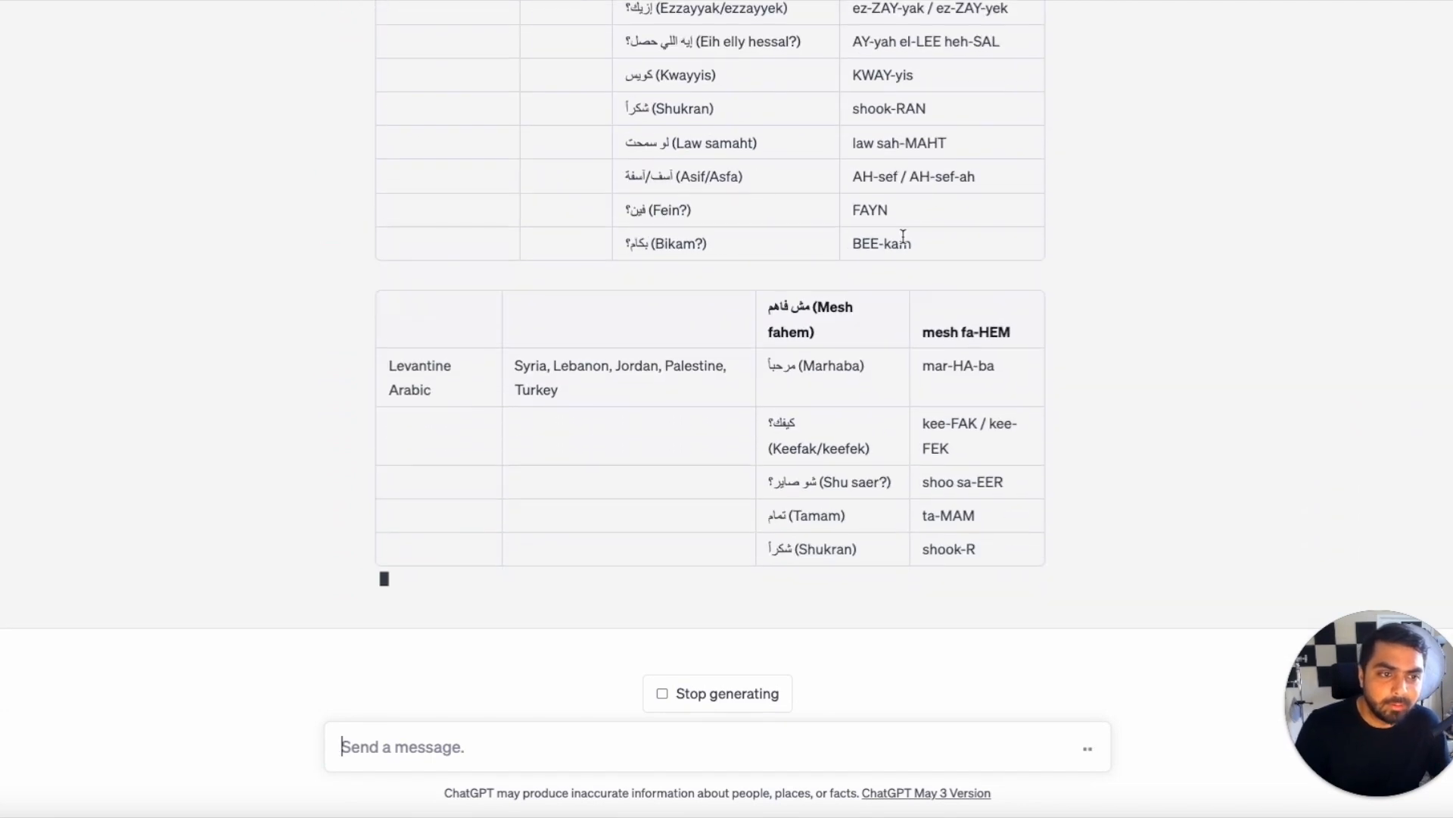
Send "i need both meaning and pronunciation column", correcting the spelling of pronunciation before sending.
type("i need bot")
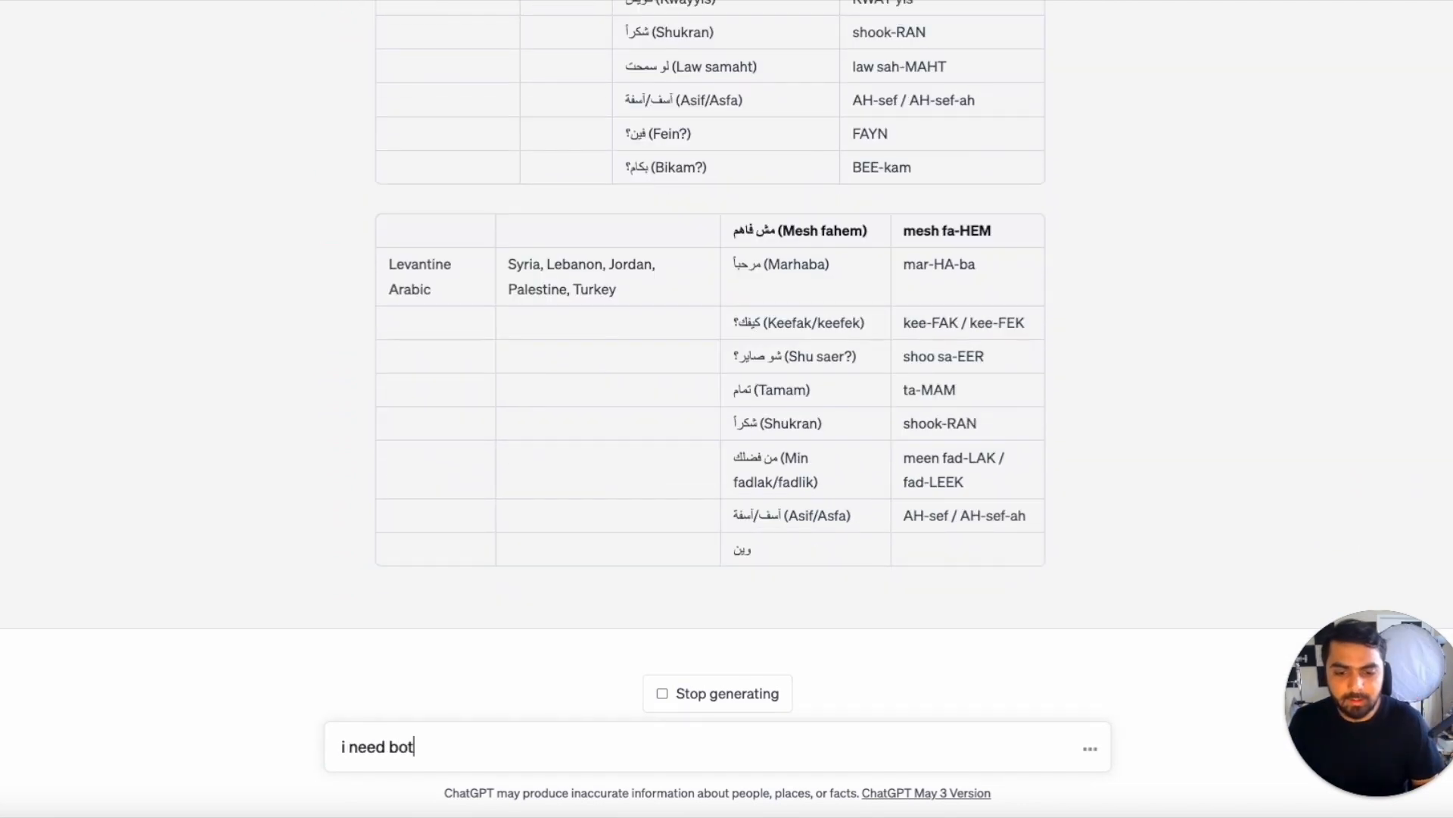
type("h meaning and ")
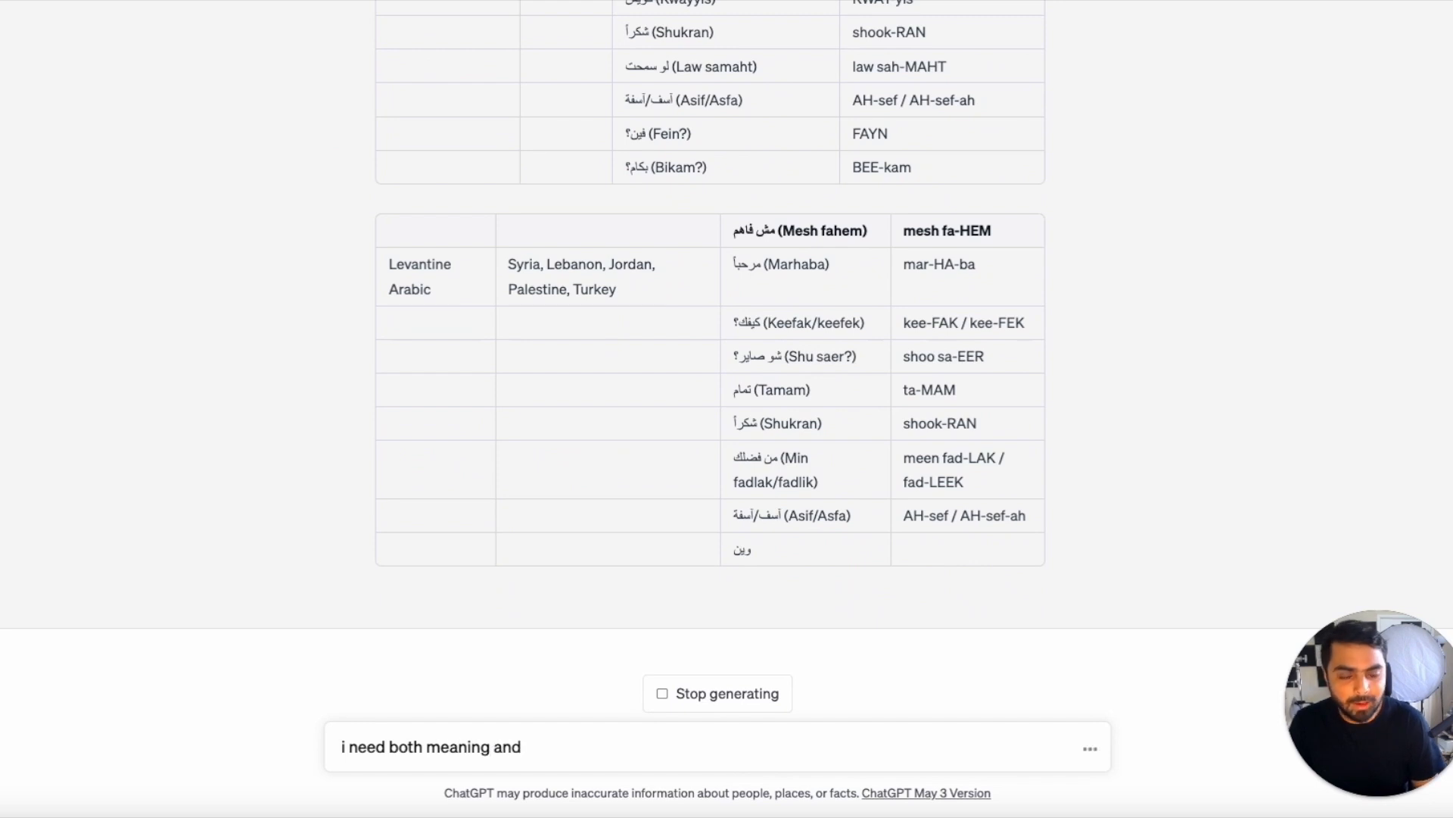
type("pronounciation co")
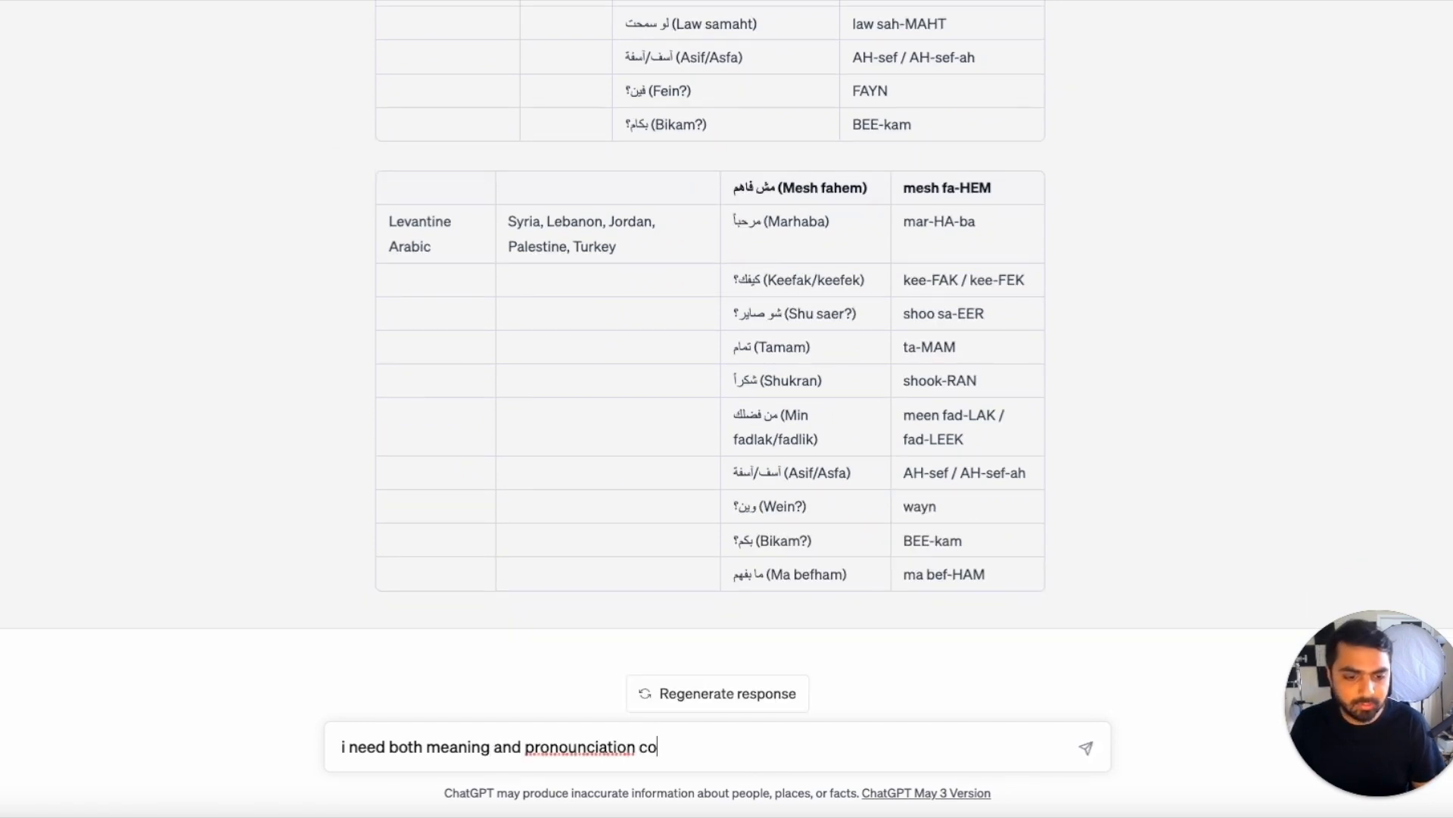
type("lumn")
right_click(613, 749)
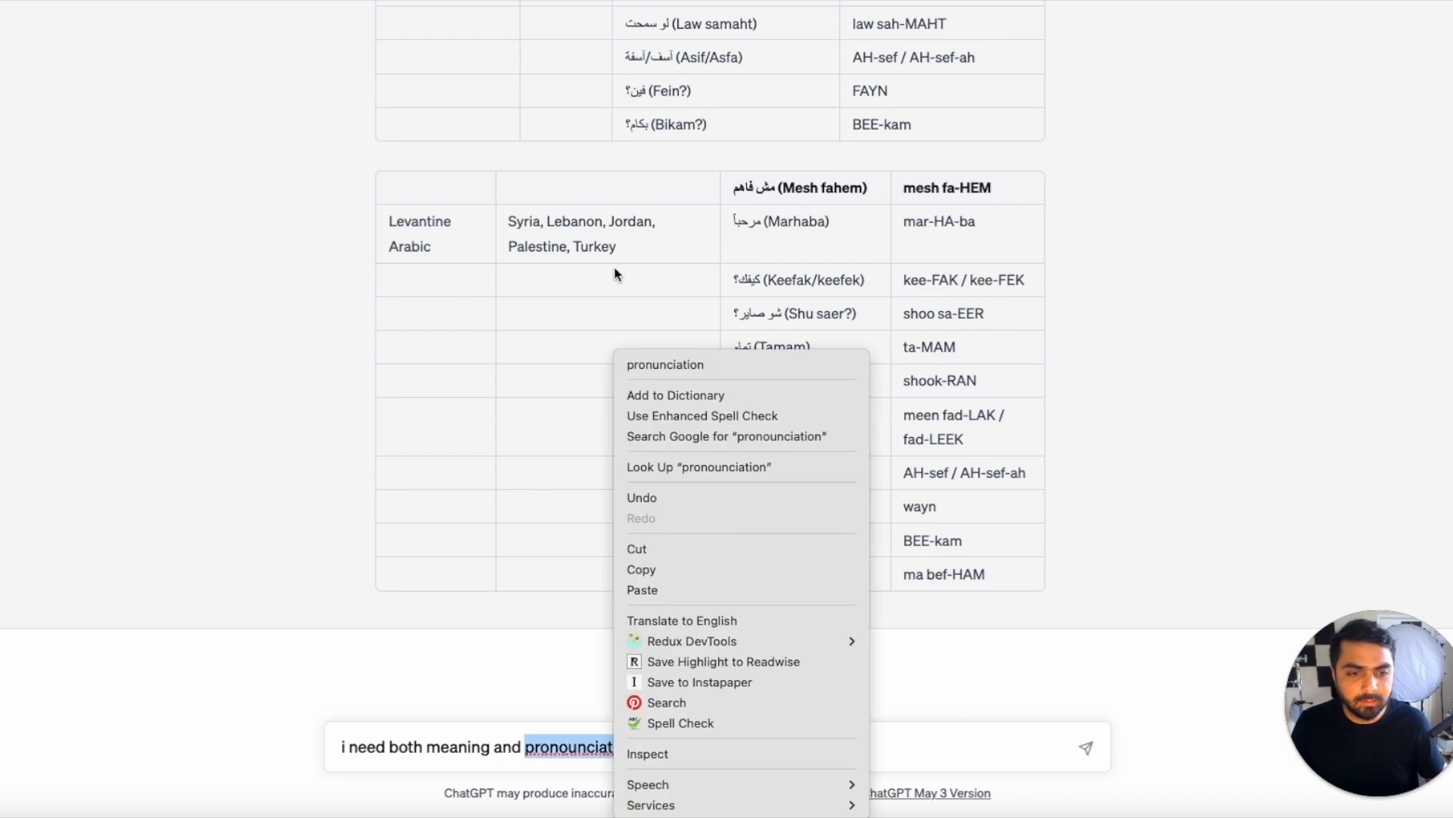
left_click(658, 363)
key("Return")
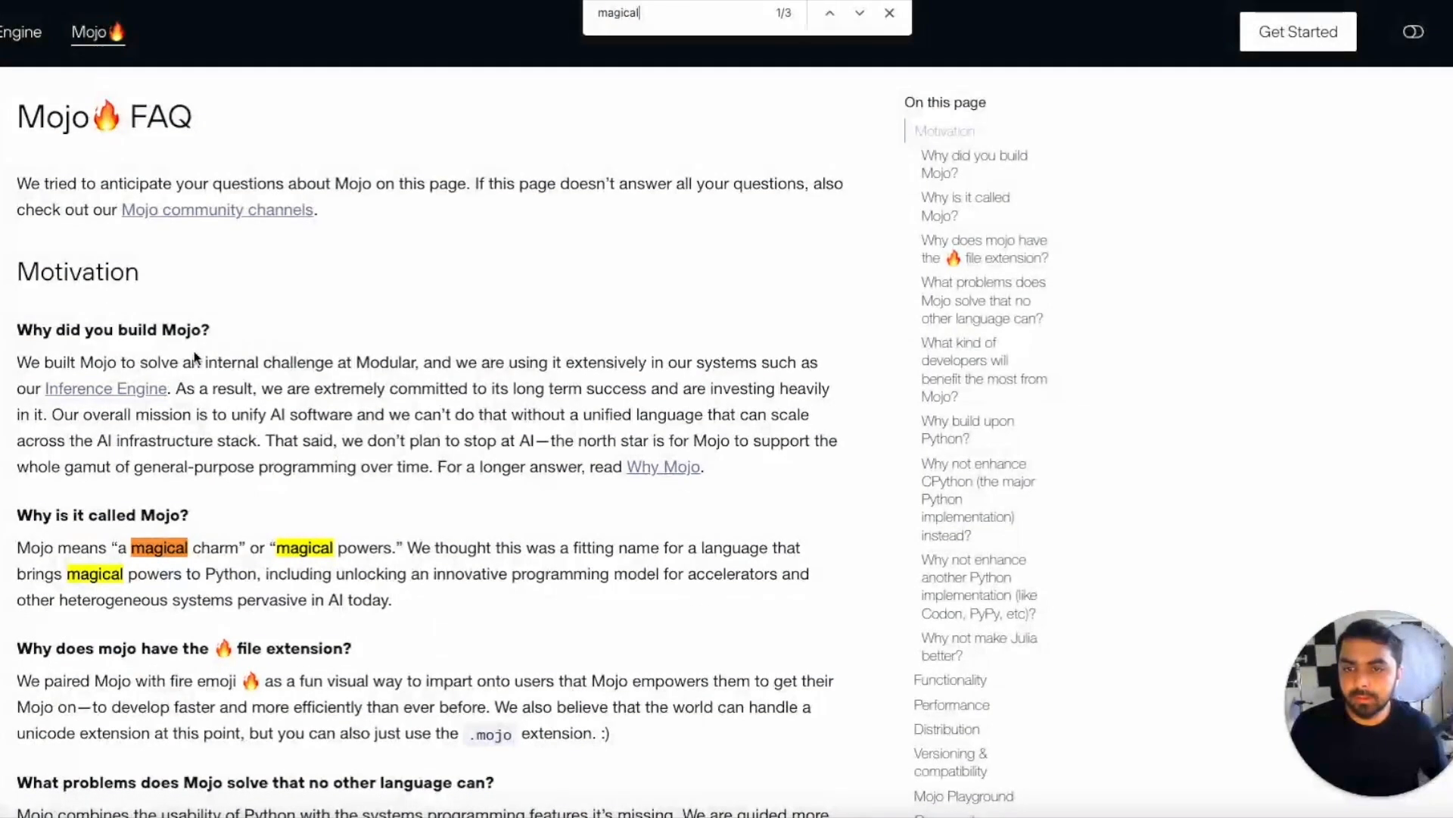
Switch to the Mojo FAQ web page and copy its text starting from the page heading.
left_click_drag(16, 110, 323, 291)
key("ctrl+c")
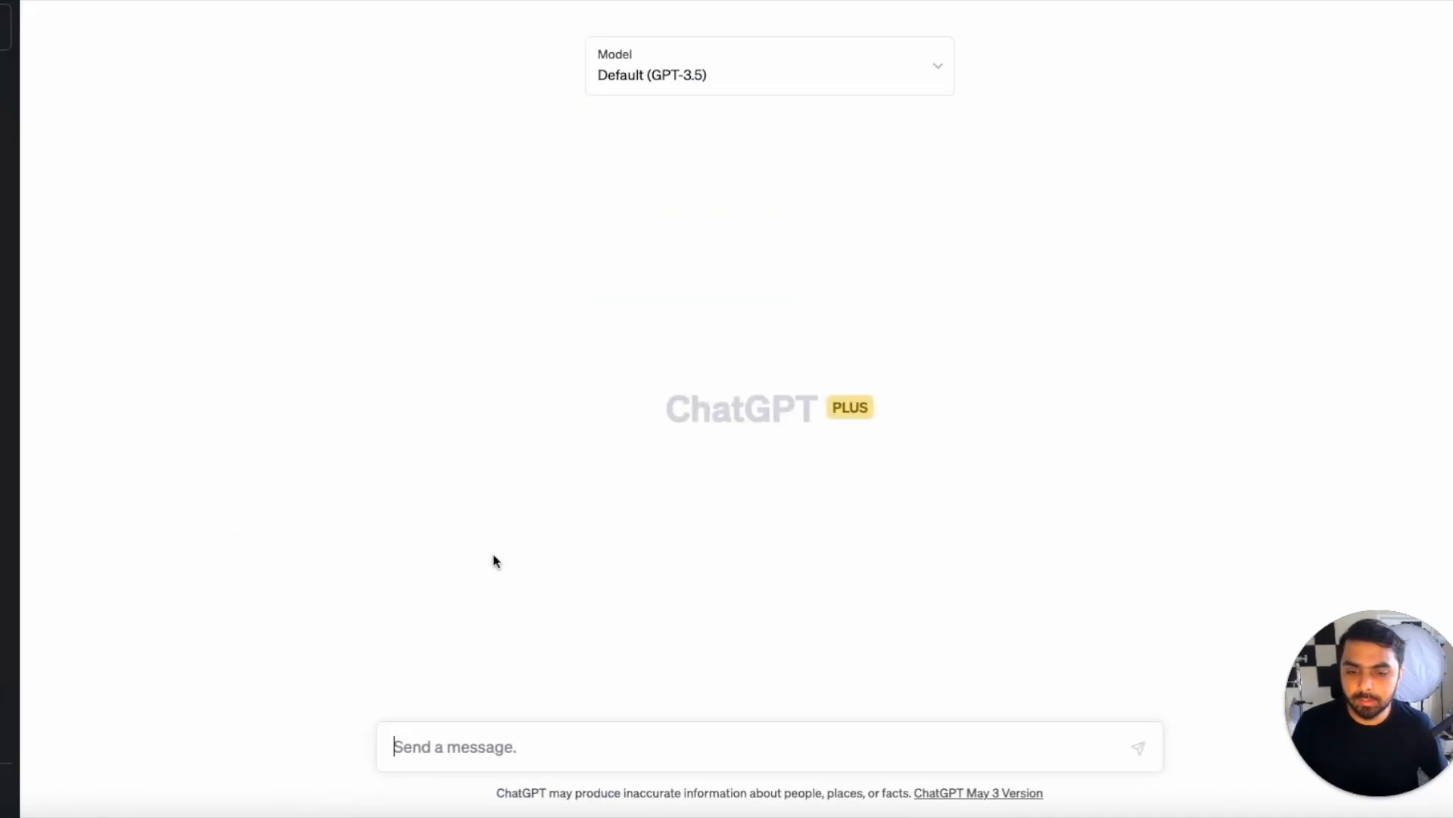
Write the prompt "summarize the following text which is about a programming language" in a new ChatGPT chat.
type("summarize th")
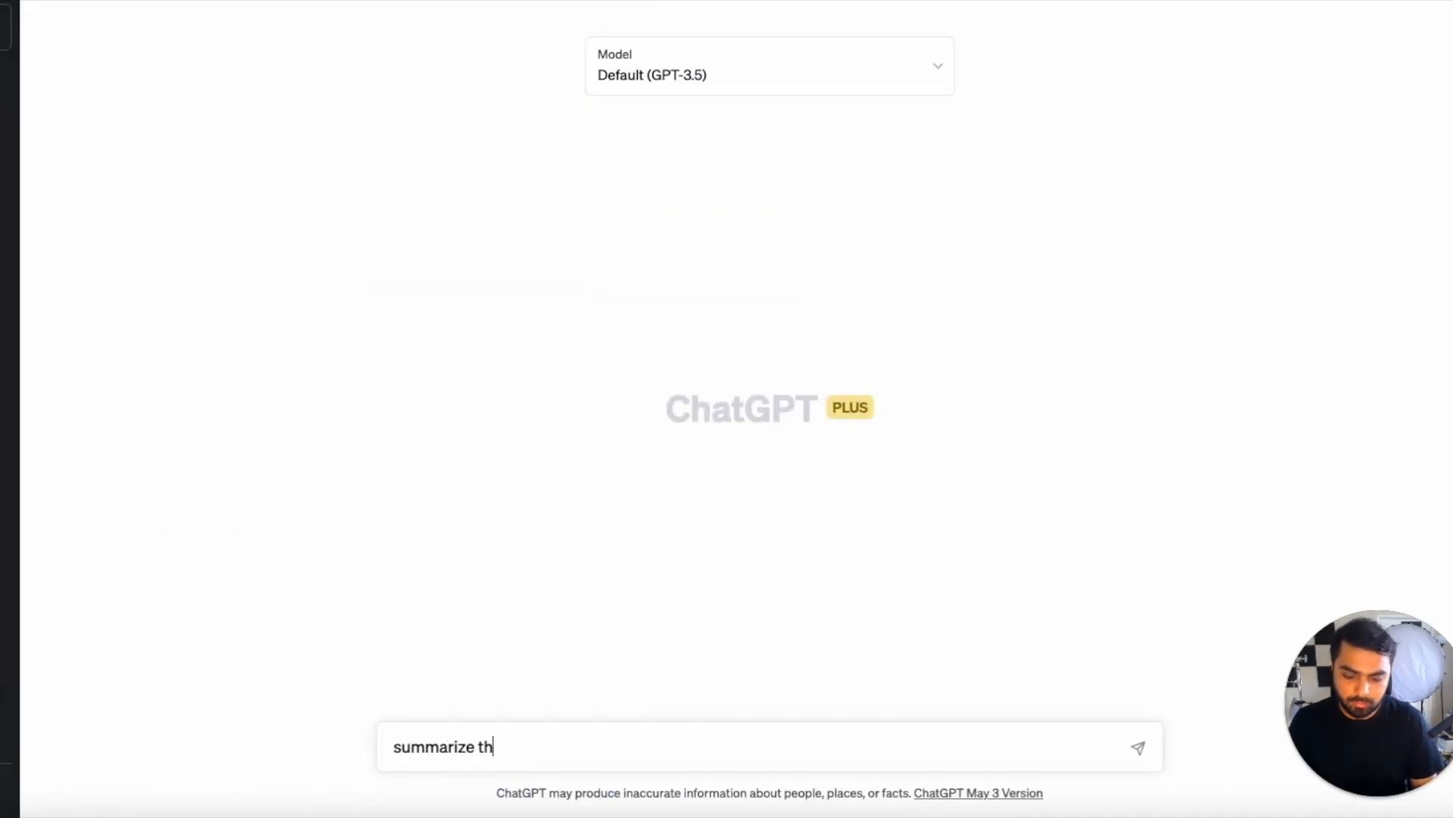
type("e followin")
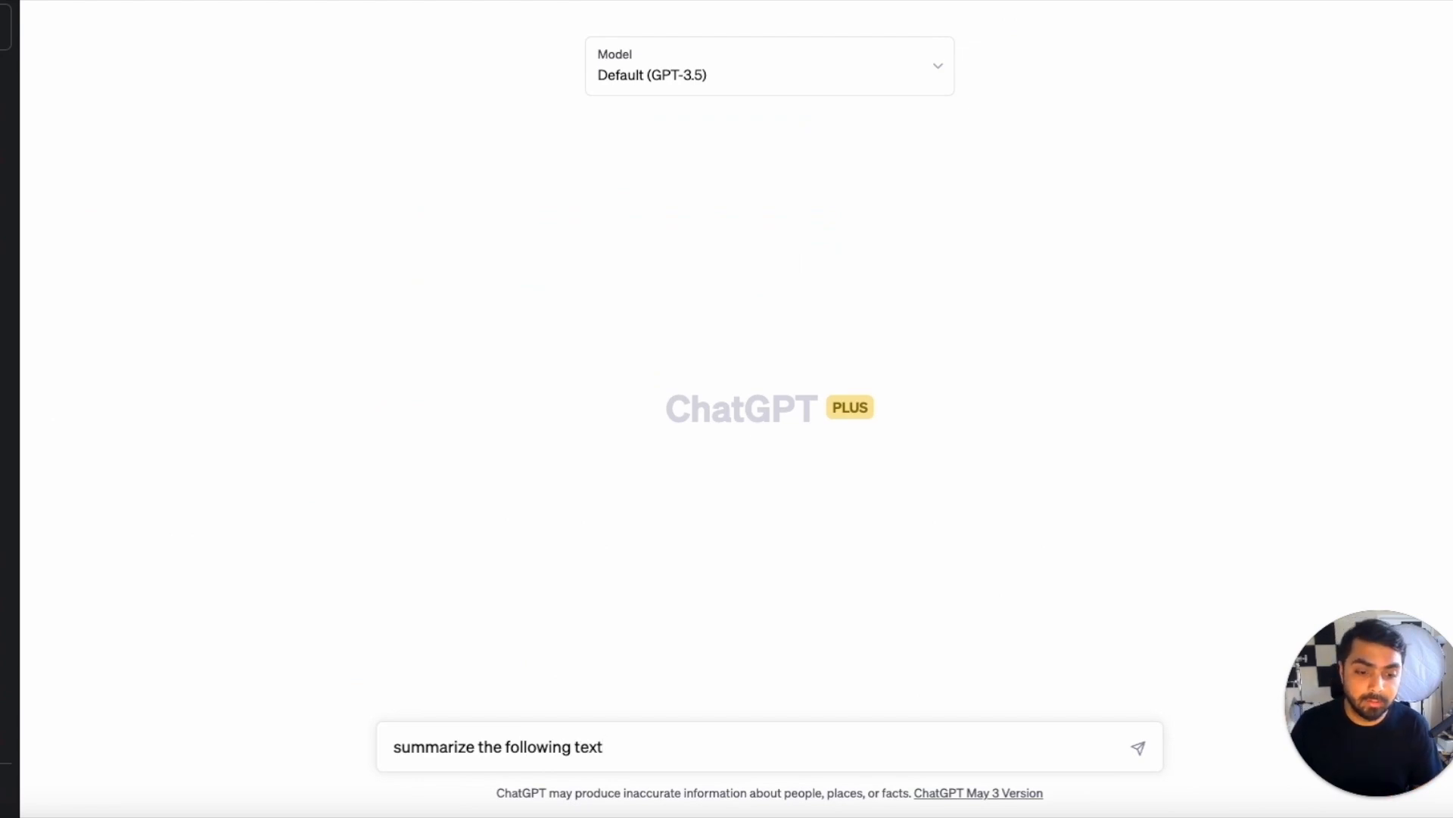
type("g text about")
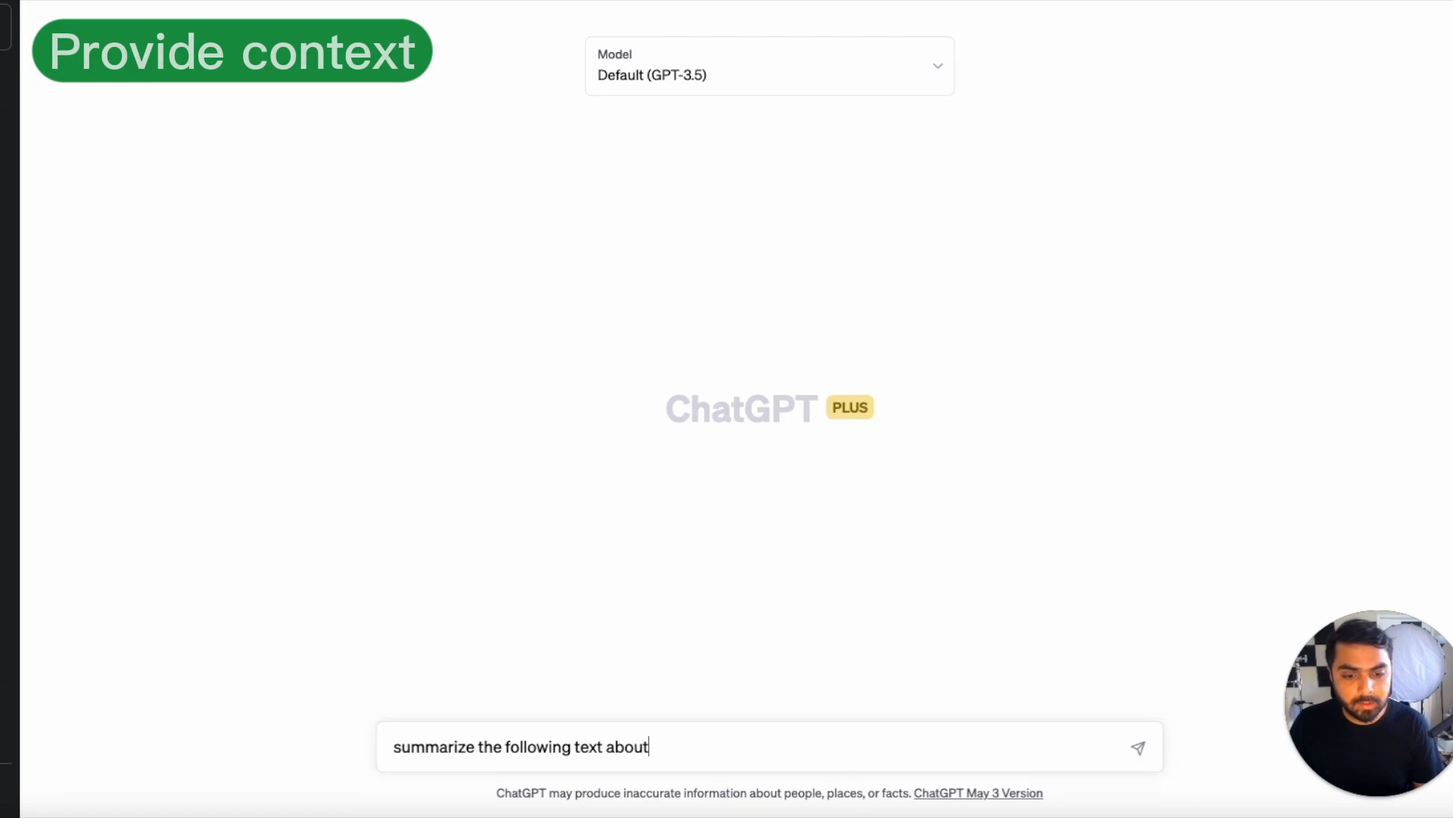
key("BackSpace")
key("BackSpace")
key("BackSpace")
key("BackSpace")
key("BackSpace")
type("which is abou")
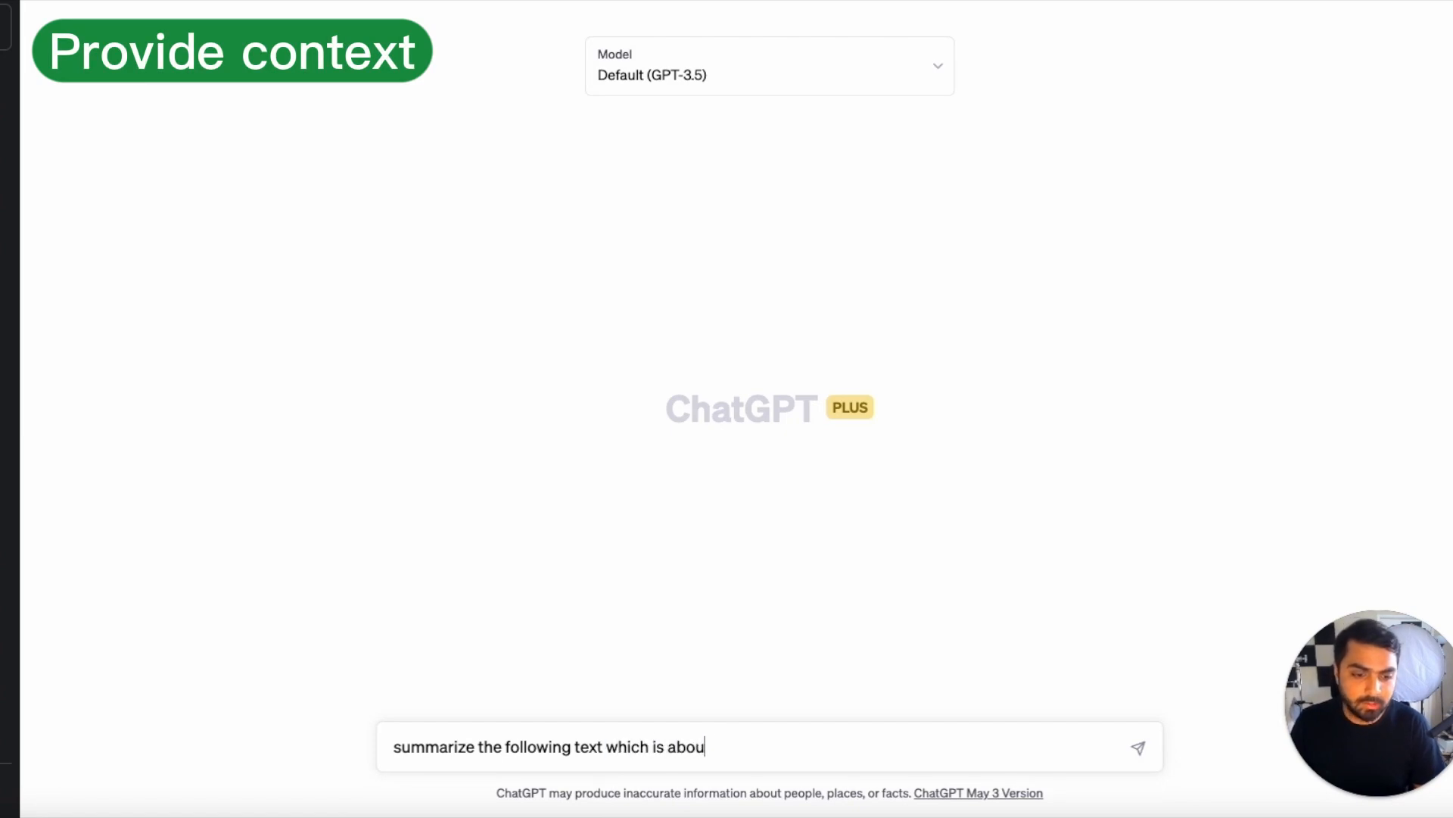
type("t a programming ")
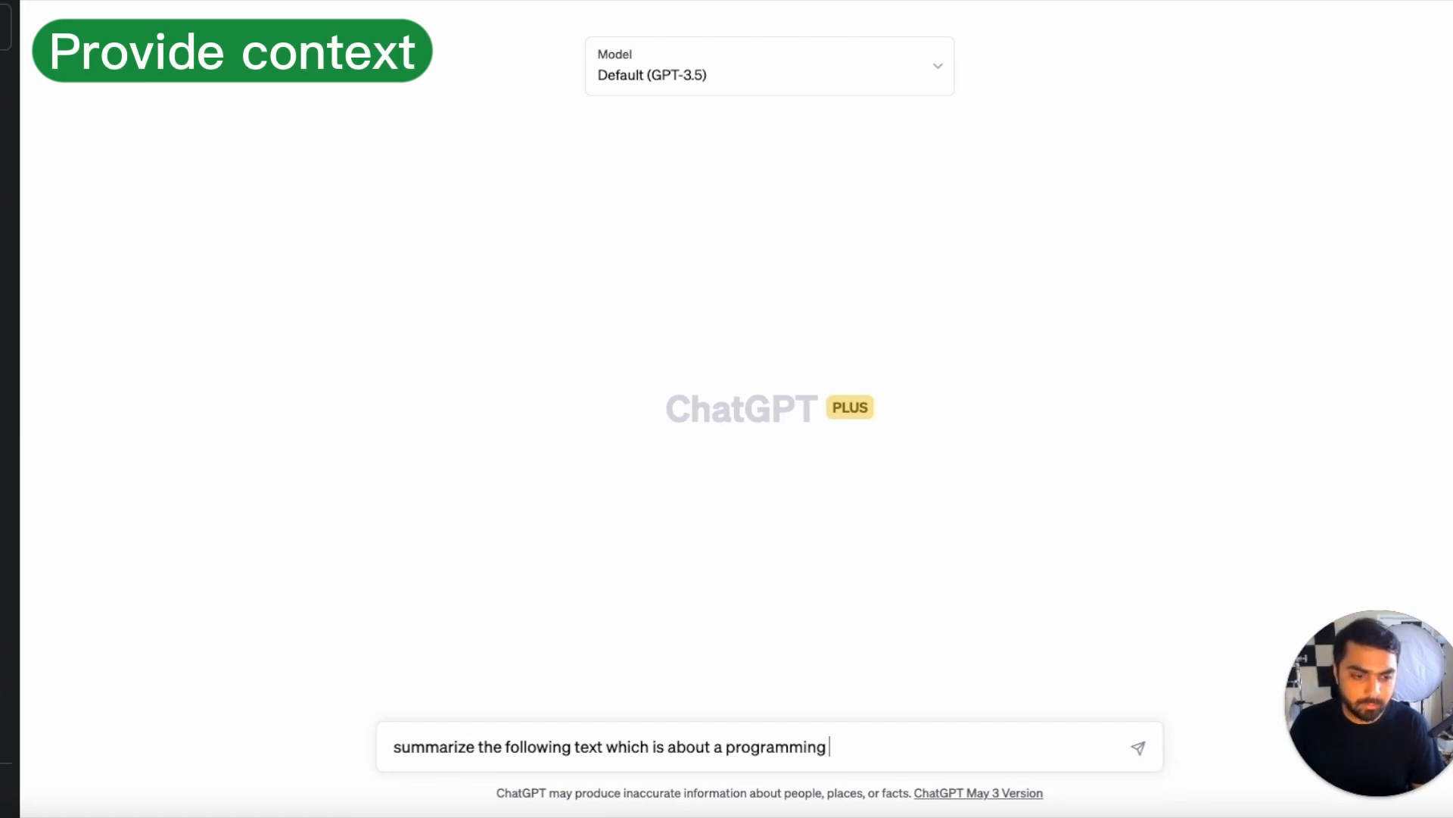
type("language")
Add the copied Mojo FAQ text on a new line, send the prompt, and read through the summary.
key("shift+Return")
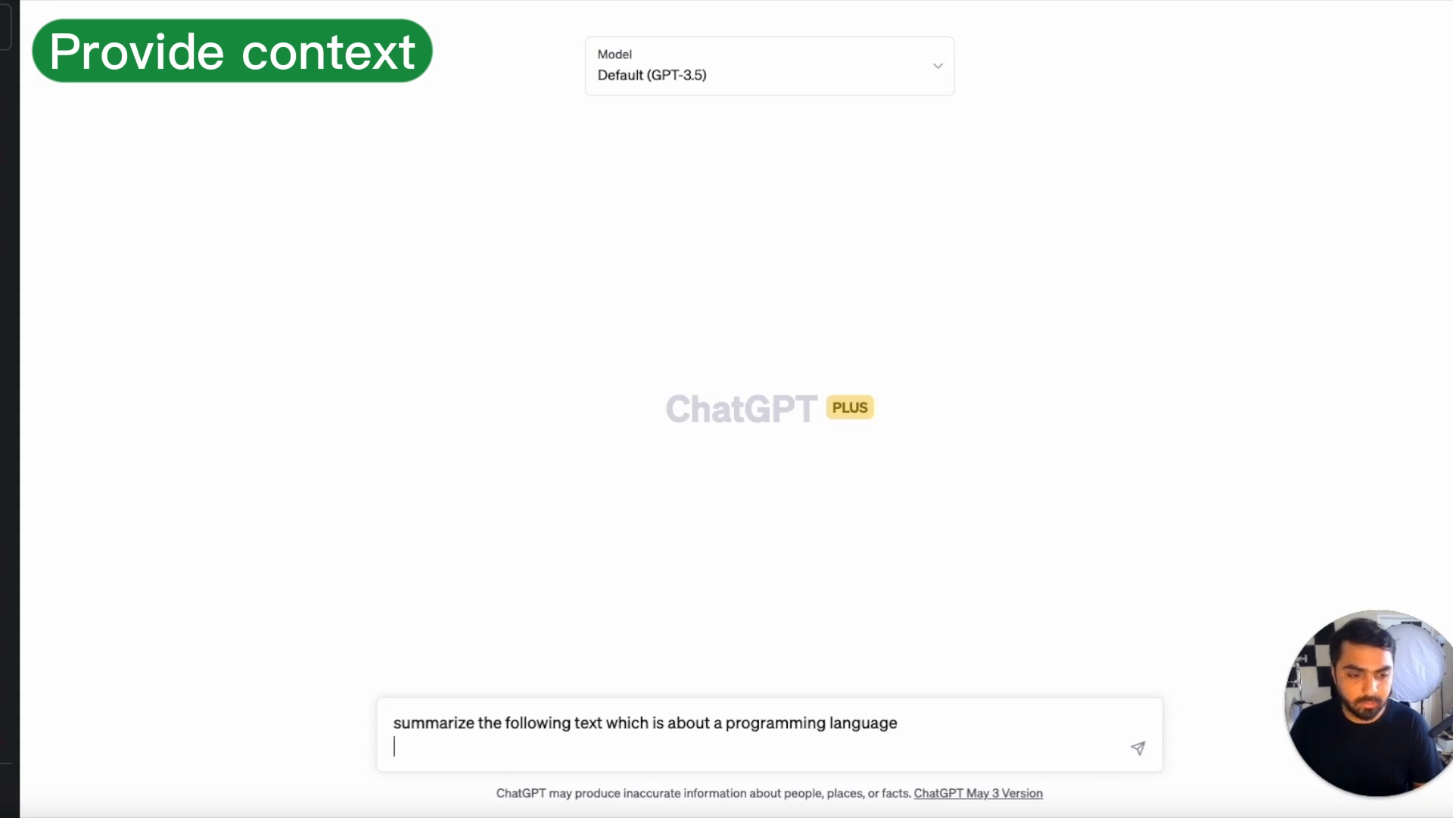
key("ctrl+v")
key("Return")
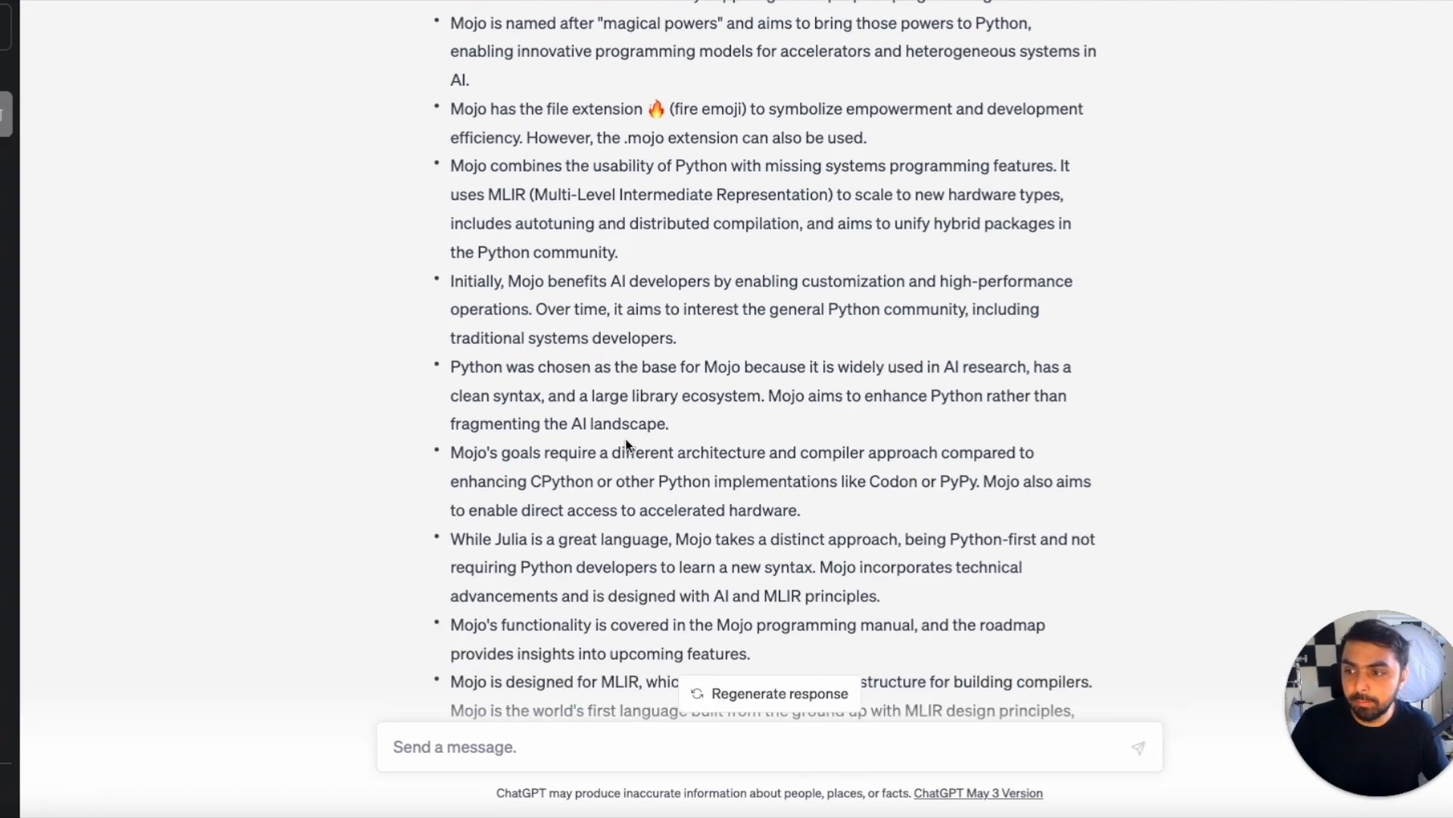
scroll(655, 500, "down", 5)
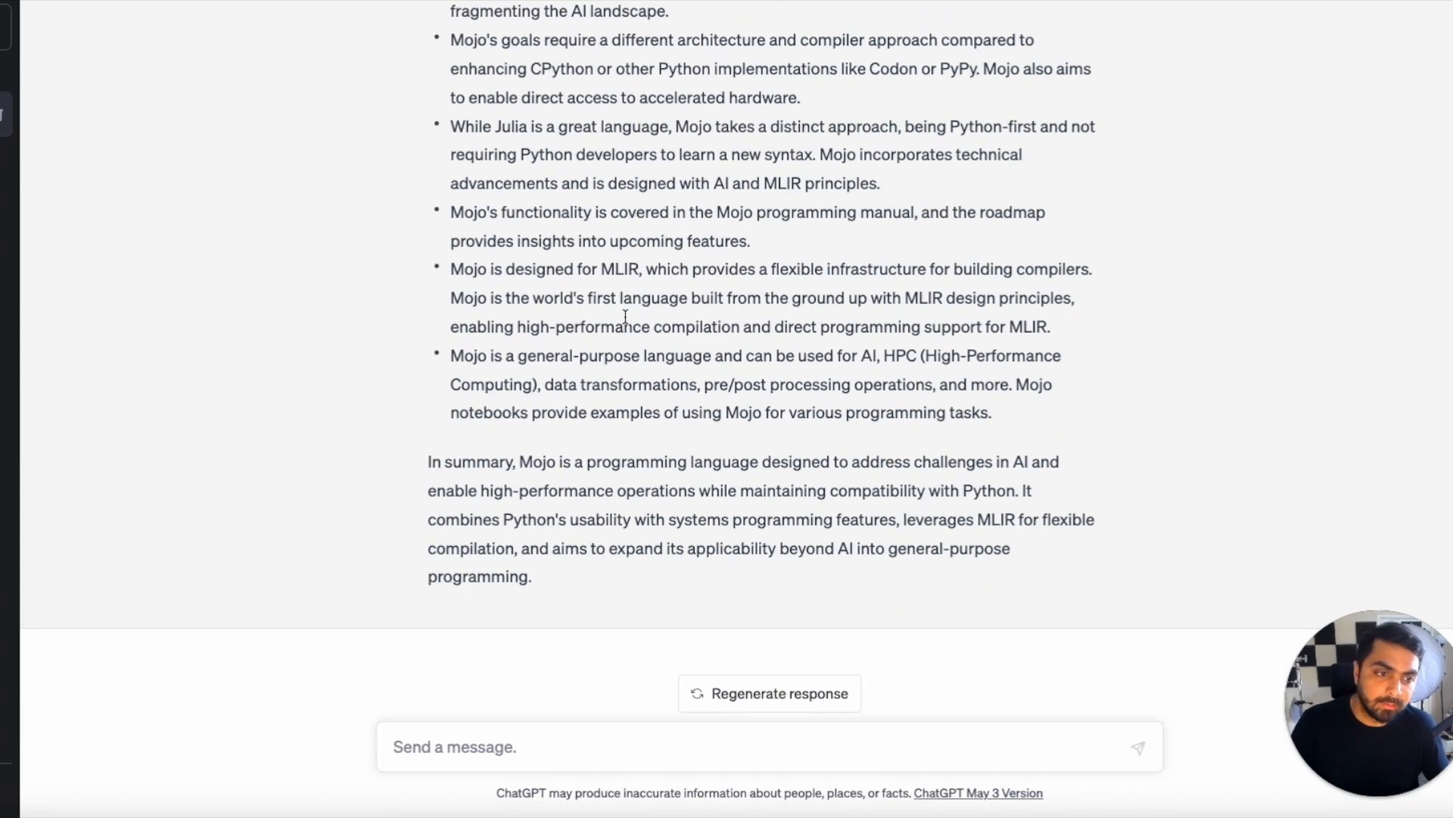
scroll(625, 316, "up", 10)
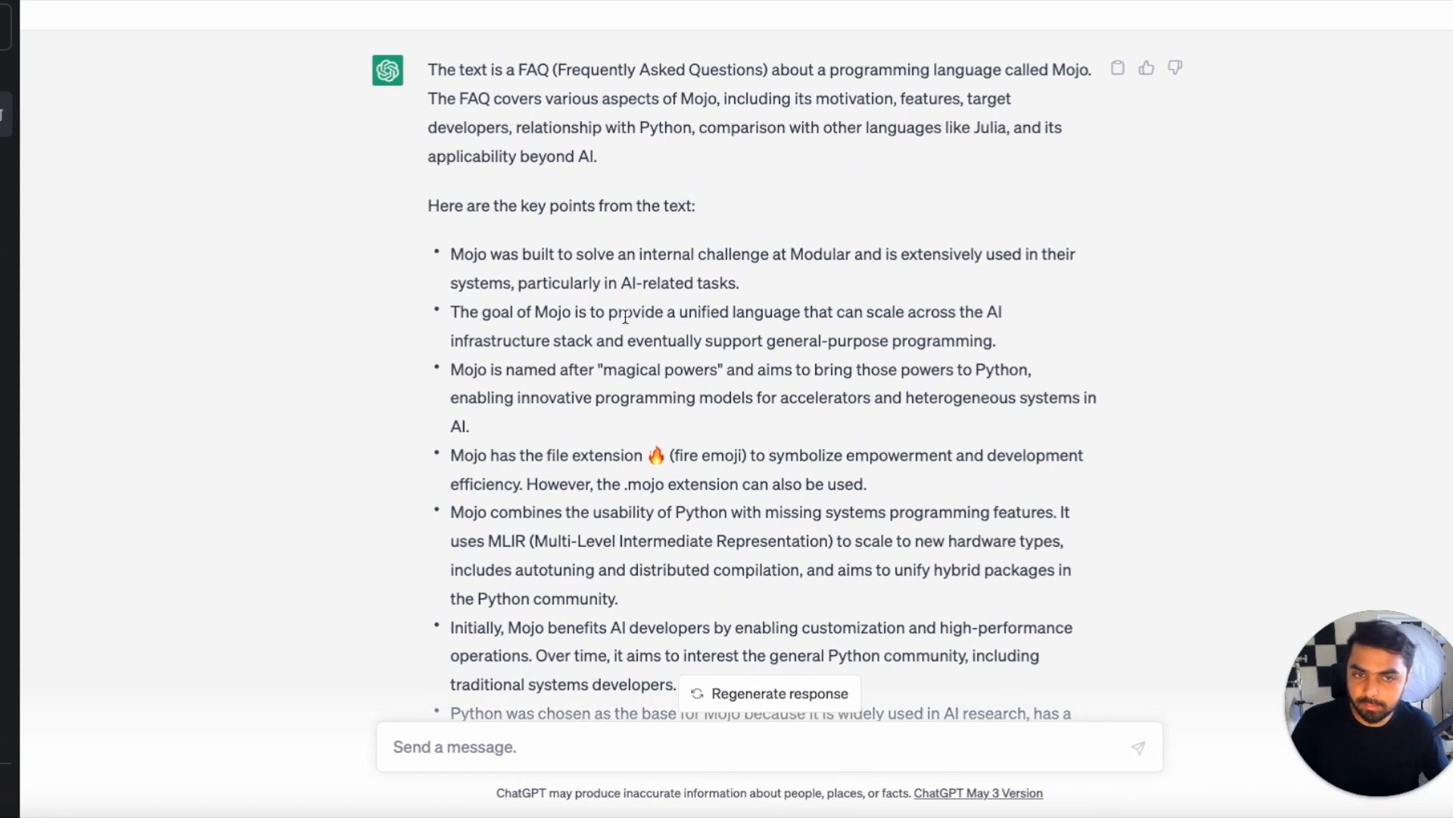
scroll(625, 315, "down", 10)
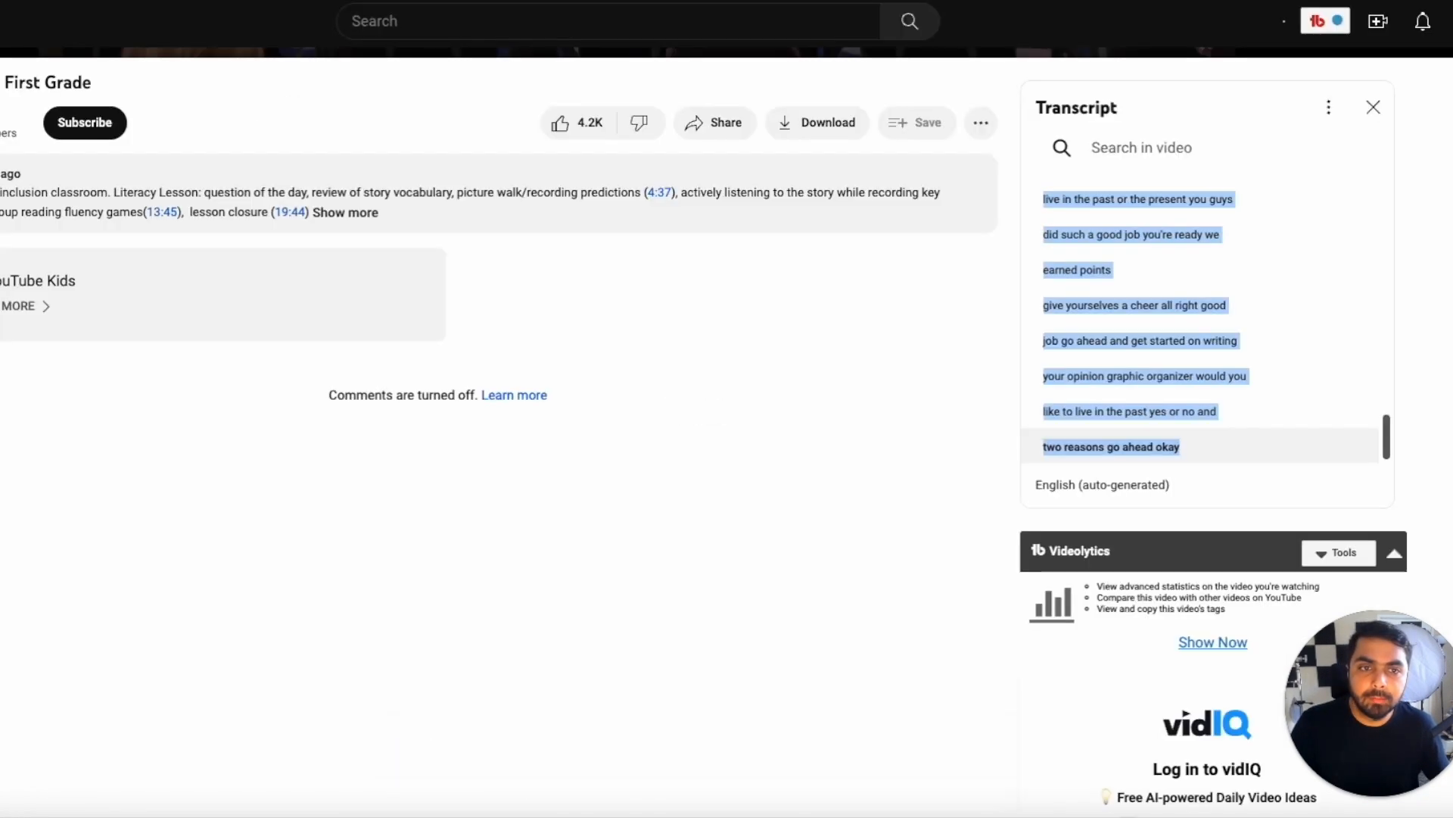
Switch to the YouTube first-grade lesson video and copy its selected transcript text.
scroll(424, 234, "up", 10)
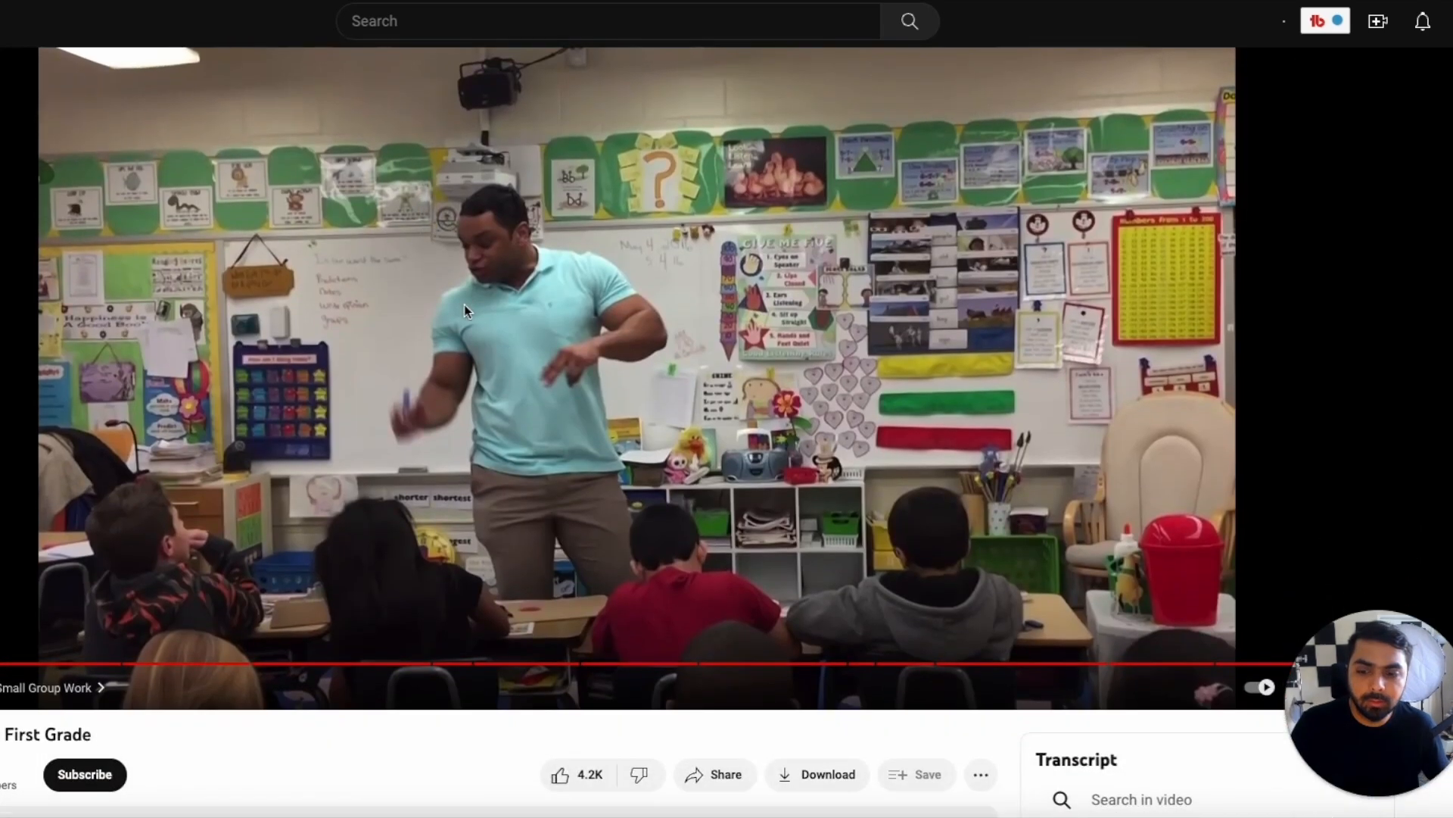
scroll(465, 304, "down", 7)
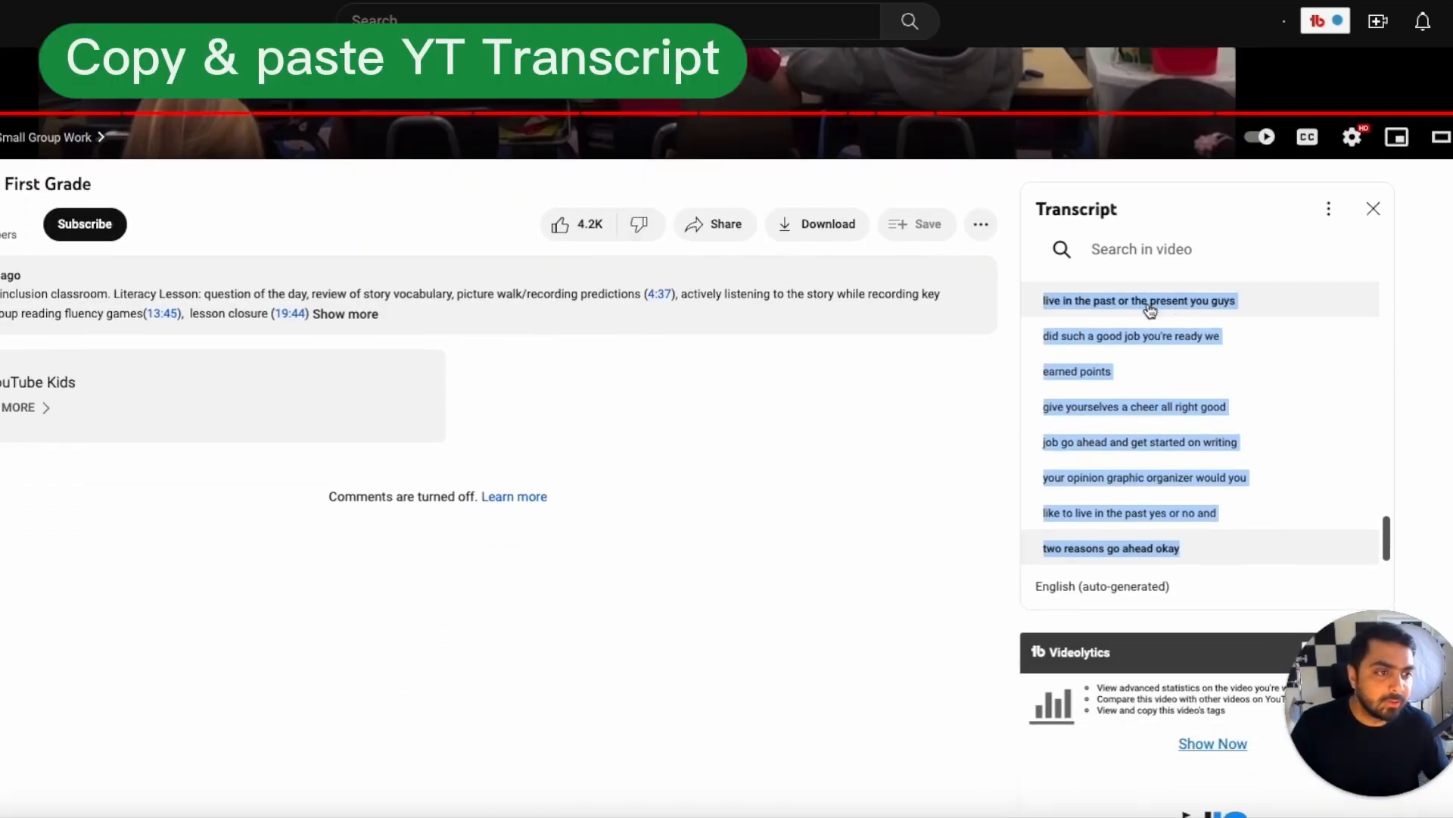
right_click(1148, 303)
left_click(1208, 344)
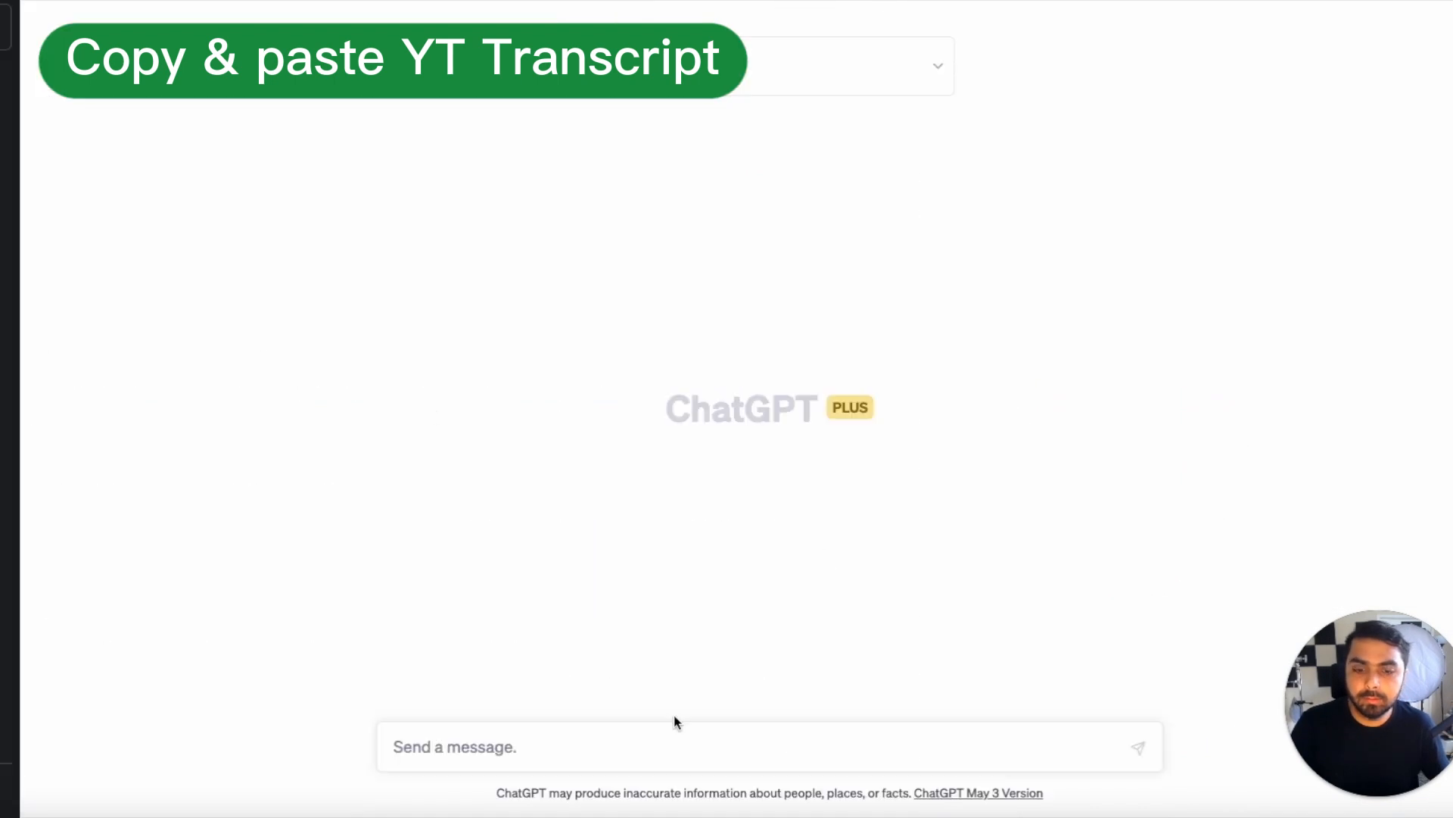
In a new ChatGPT chat, send "can you summarize a youtube video transcript below:" followed by the copied transcript on a new line.
left_click(597, 747)
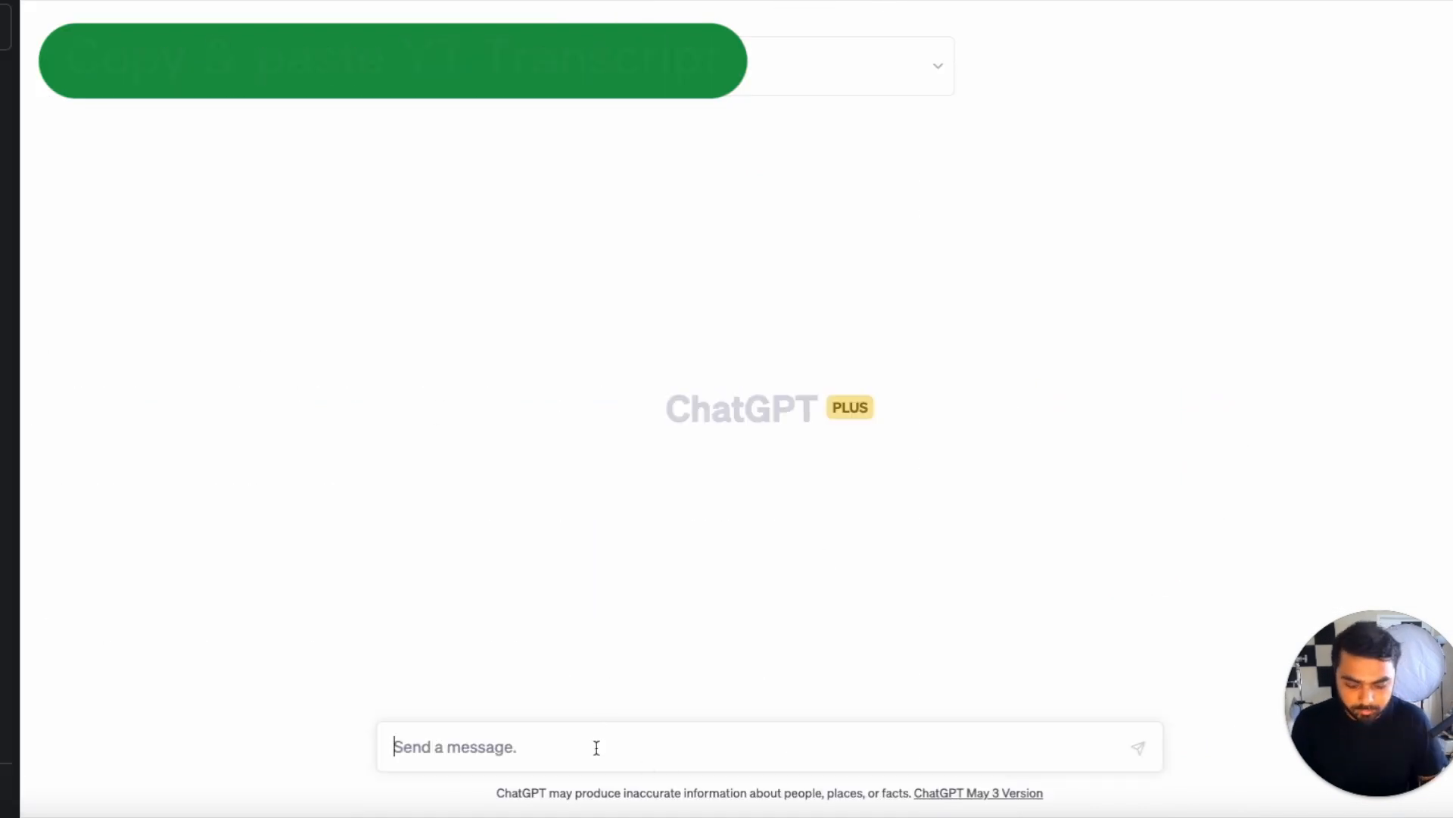
type("can you")
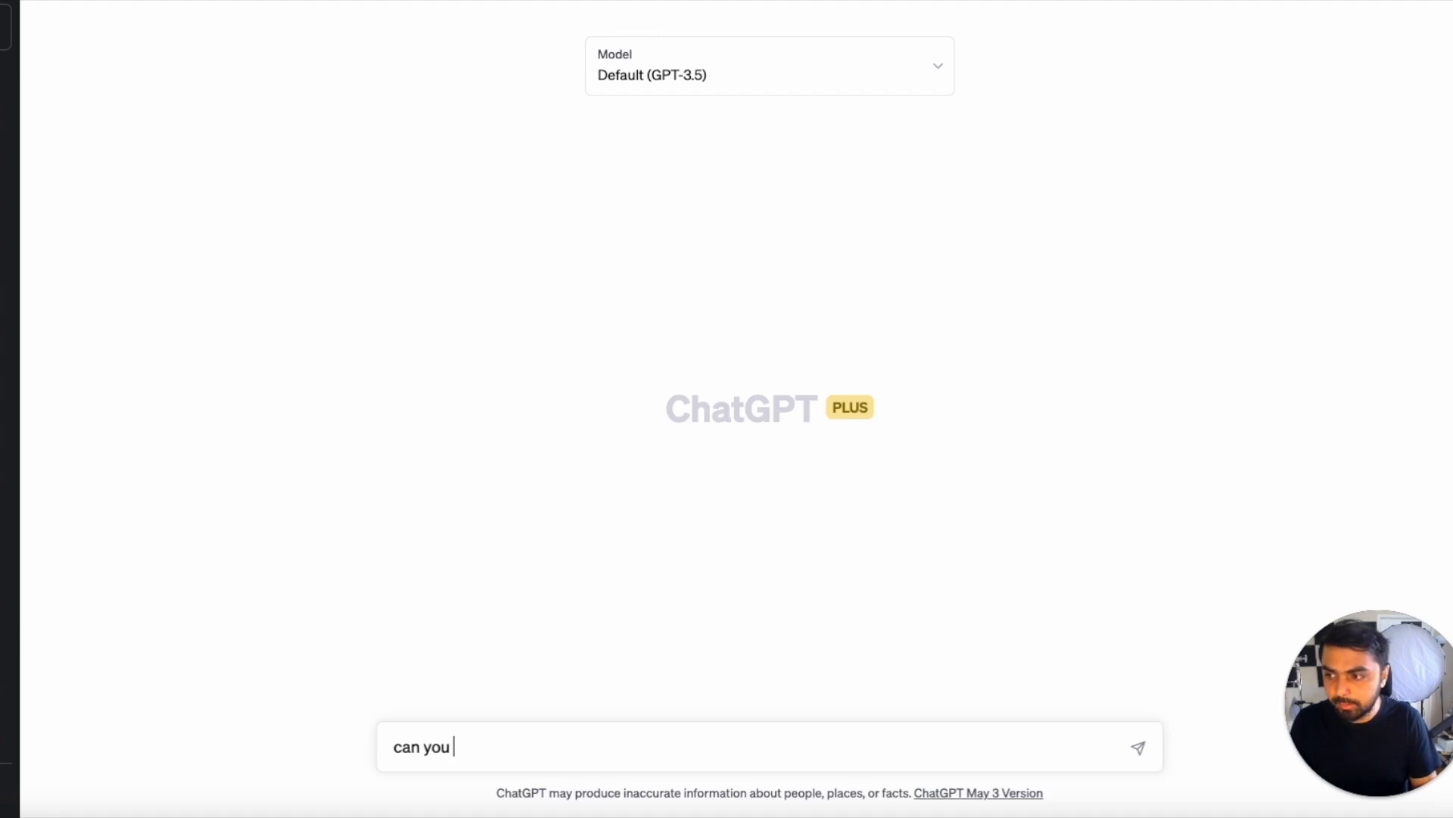
type(" summarize a ")
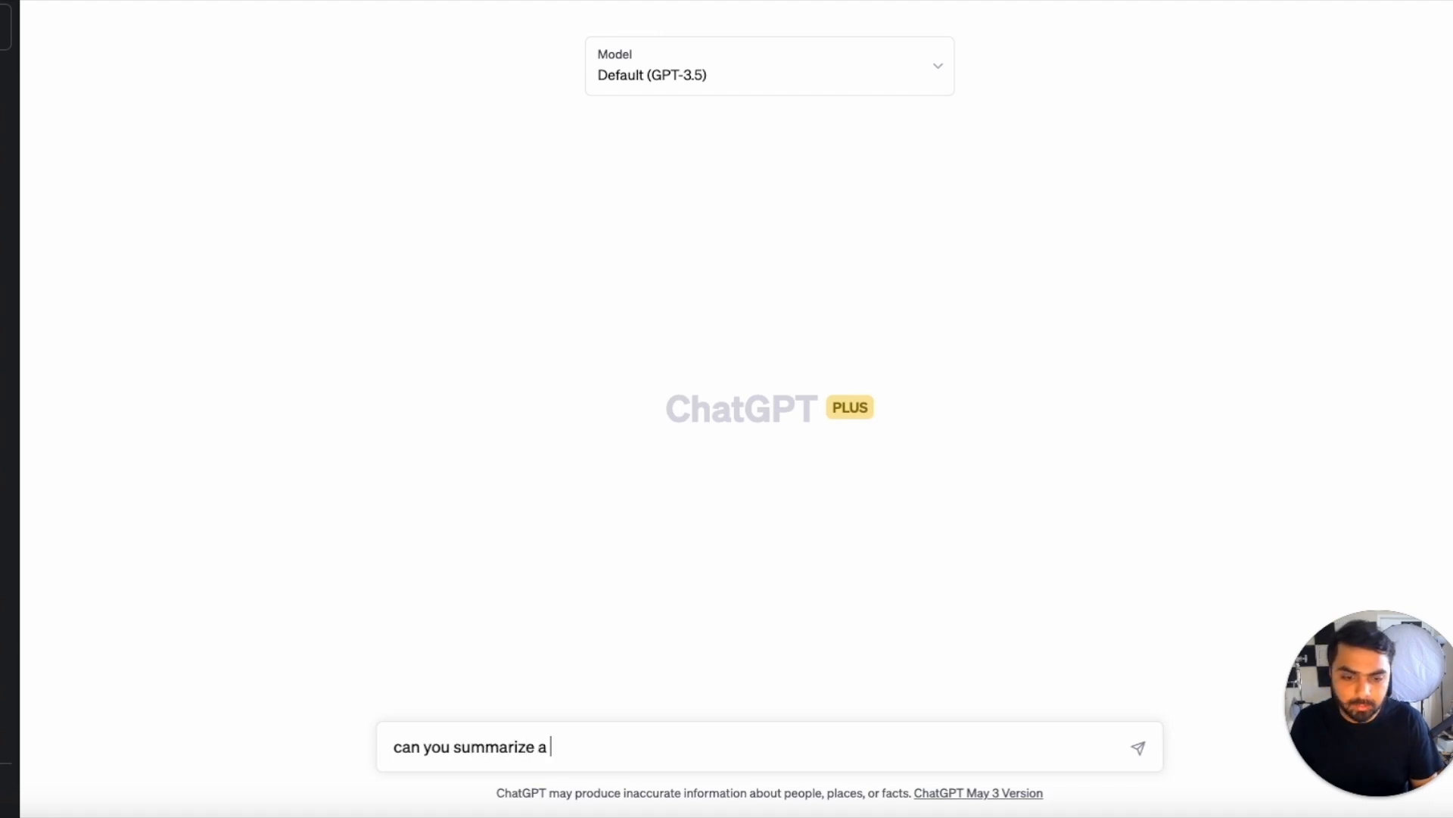
type("youtube video tr")
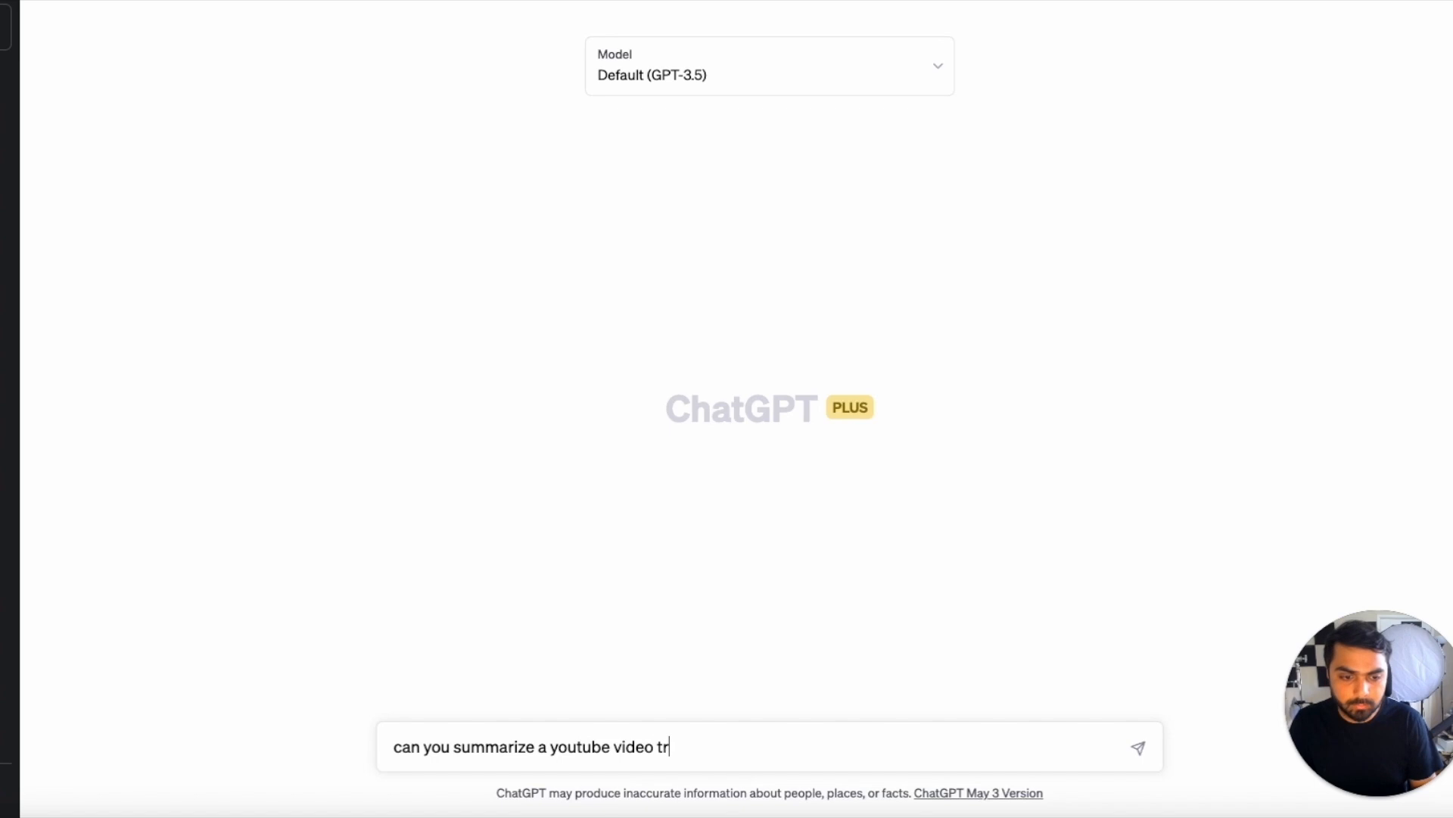
type("anscript below:")
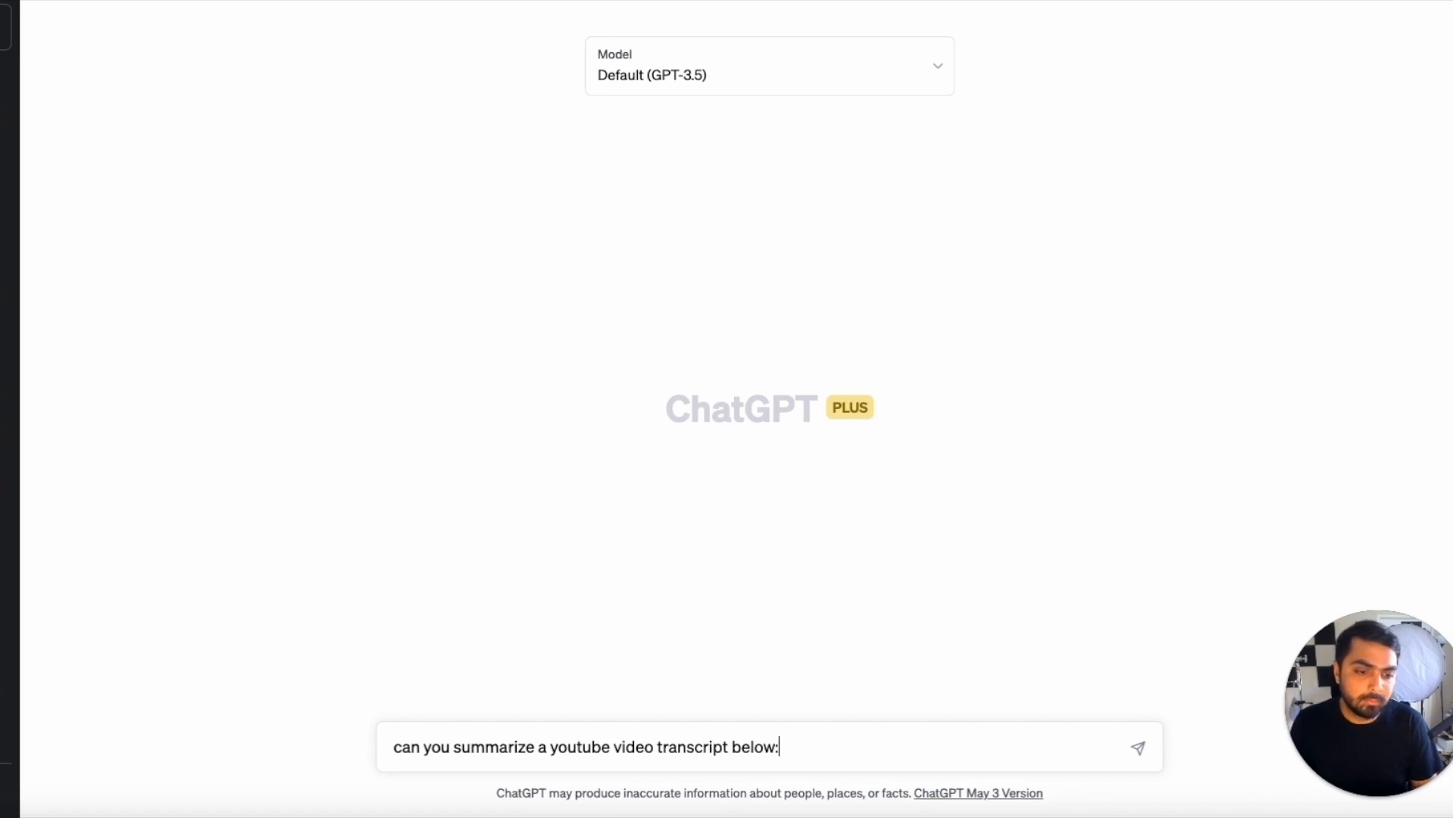
key("shift+Return")
key("ctrl+v")
key("Return")
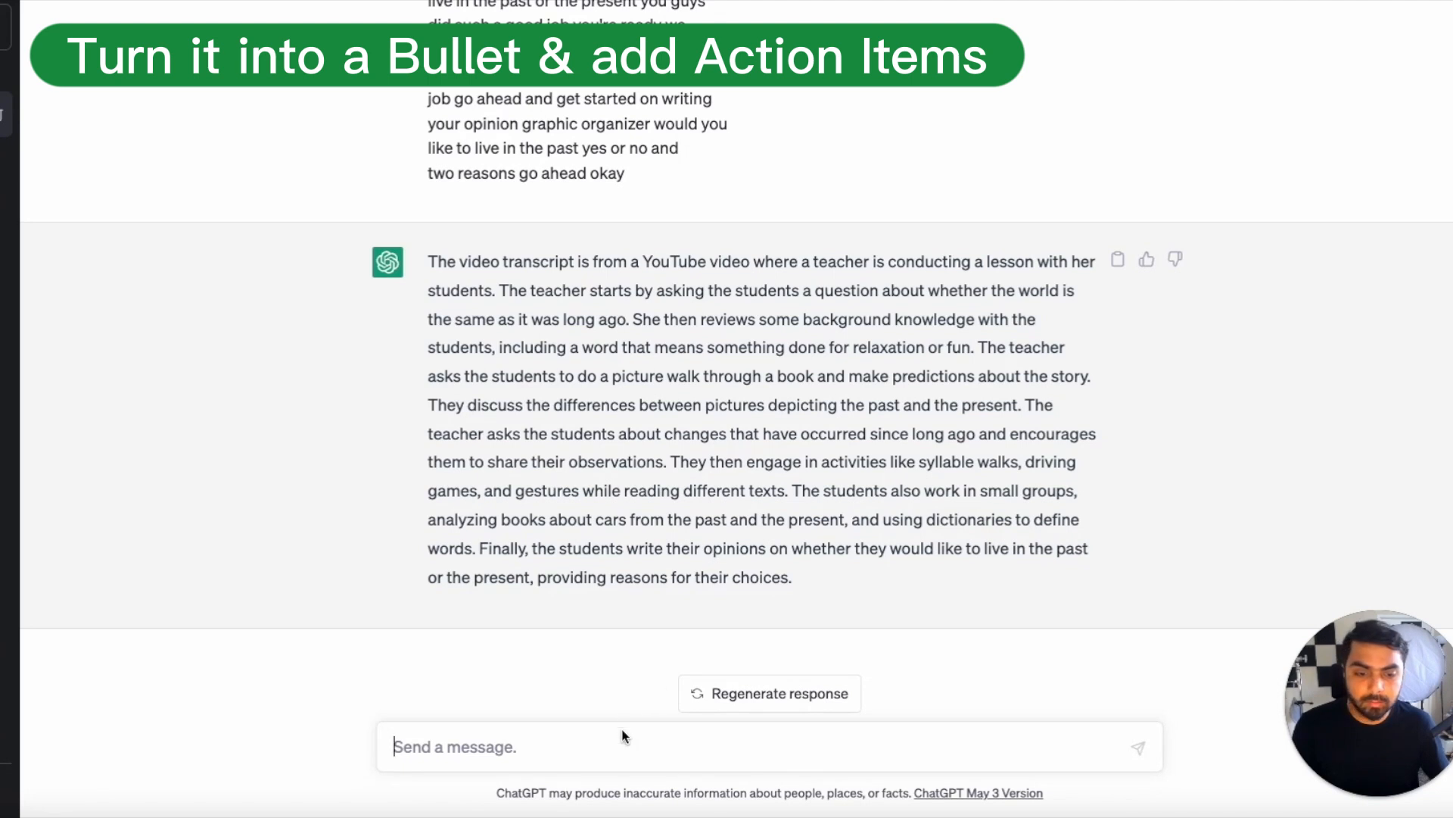
Send "Turn the learnings into a bullet list and give some action items for each part of the video" and review the reply.
key("ctrl+v")
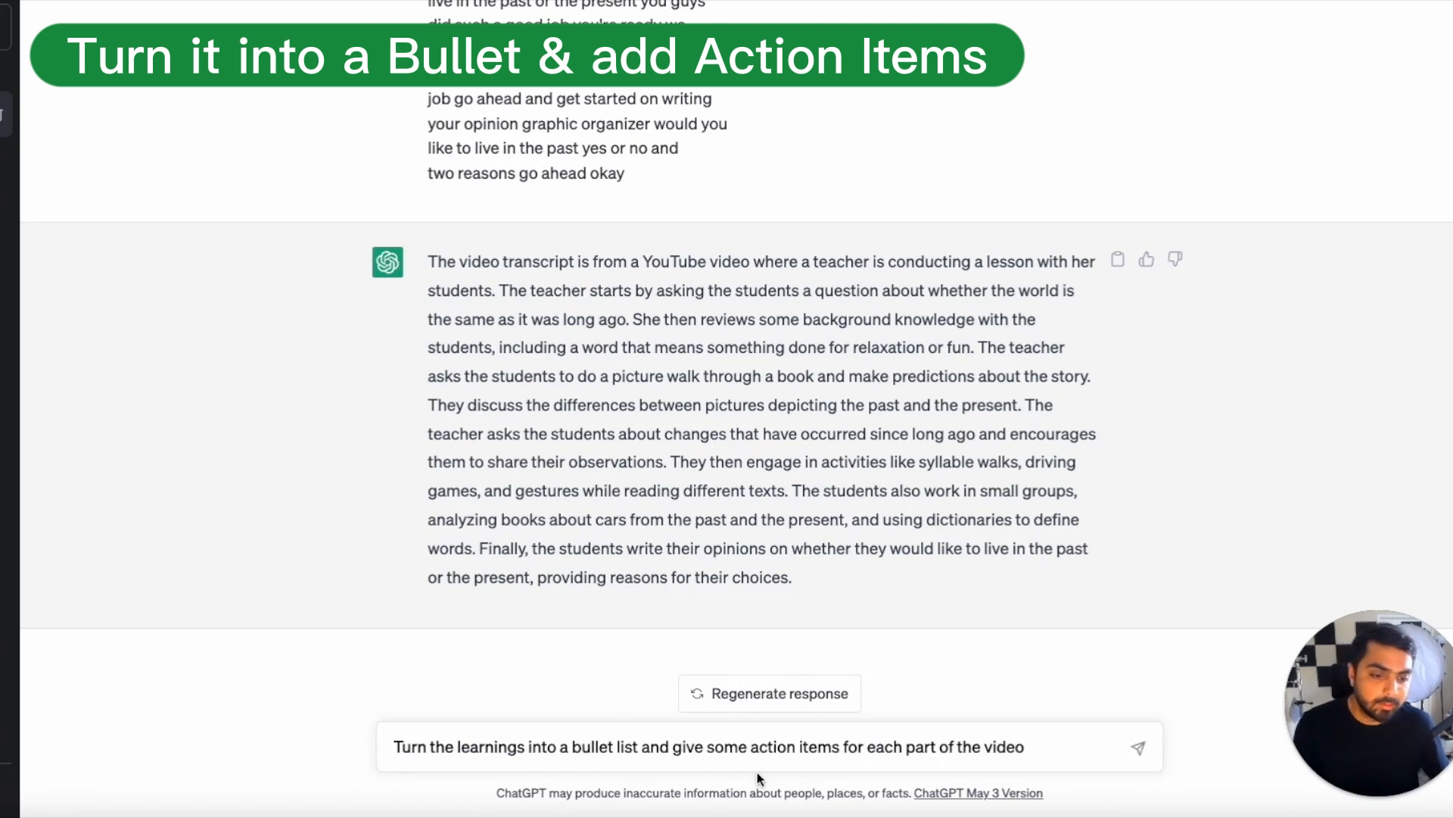
key("Return")
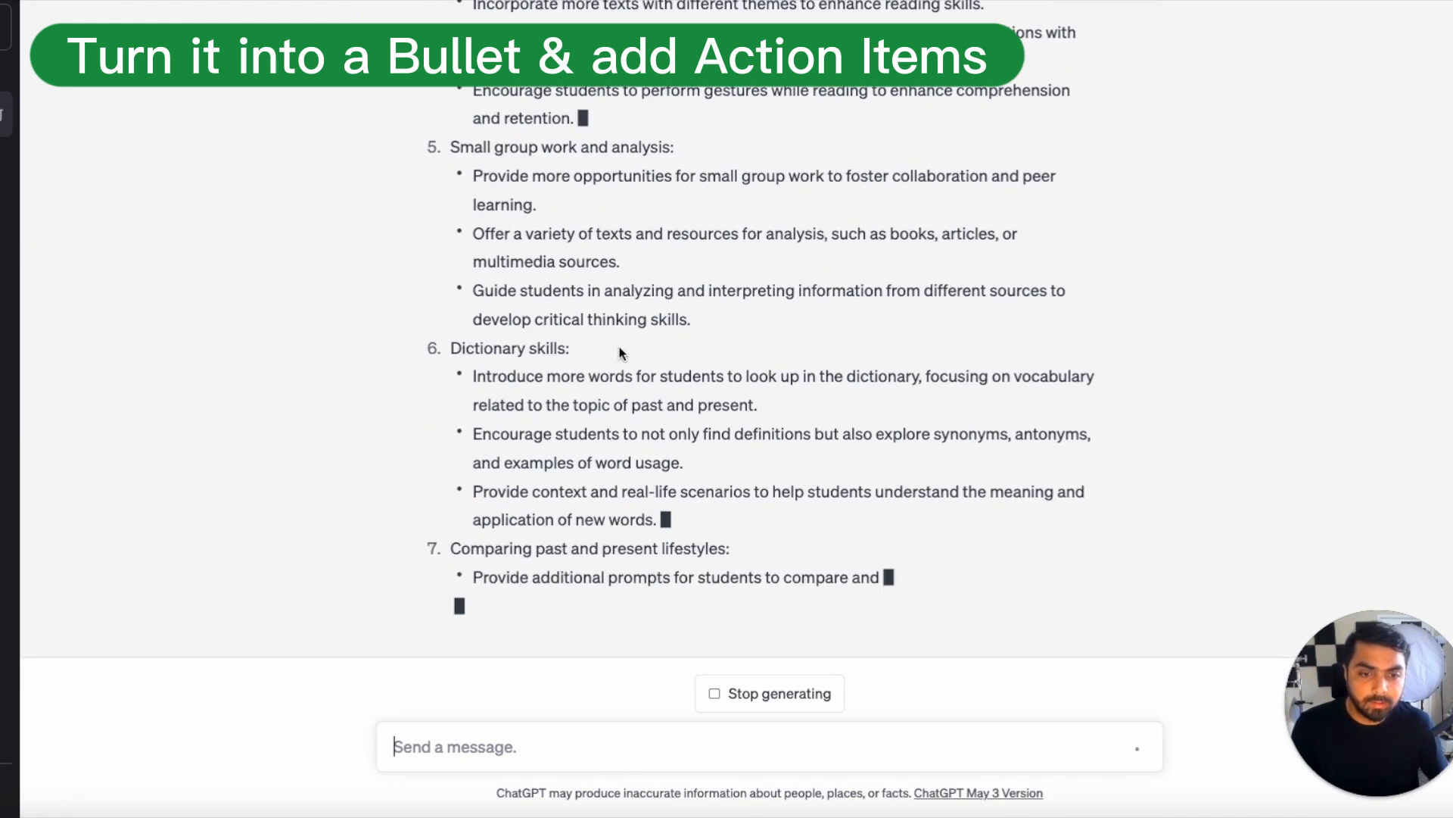
scroll(632, 390, "up", 15)
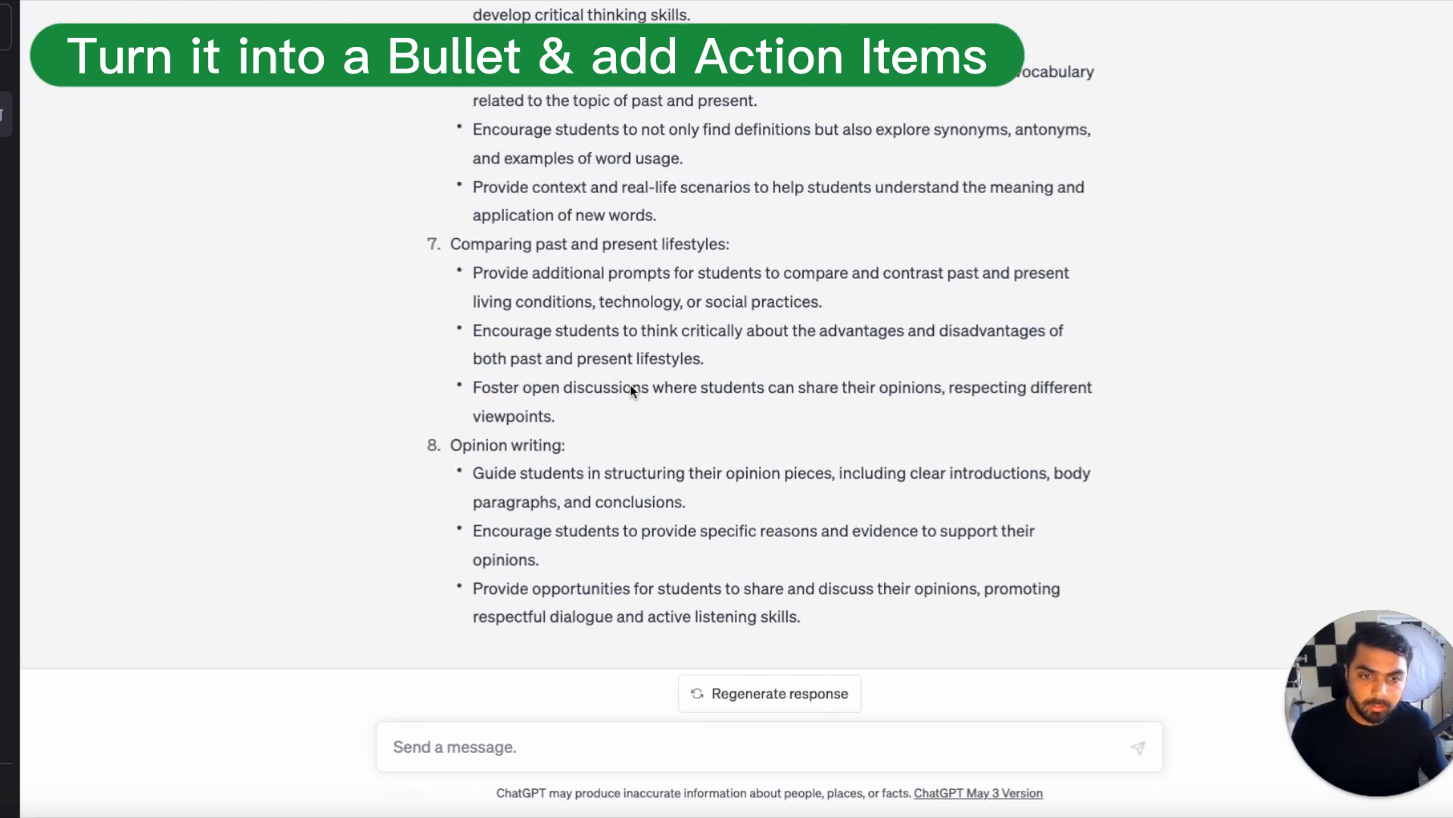
scroll(631, 386, "down", 15)
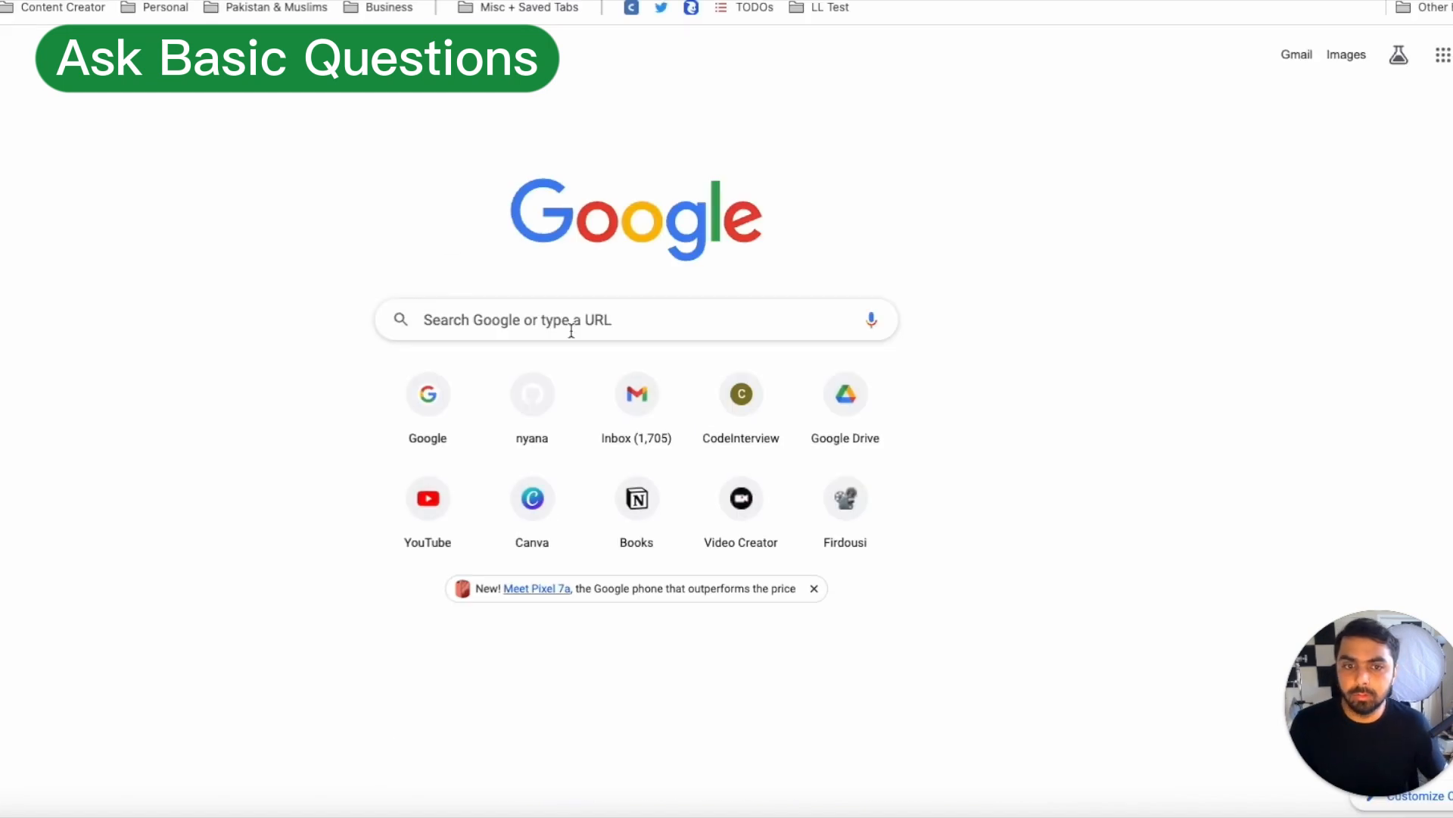
Search Google for "video length on social media for short form content", copying the query text and looking through the results.
left_click(545, 327)
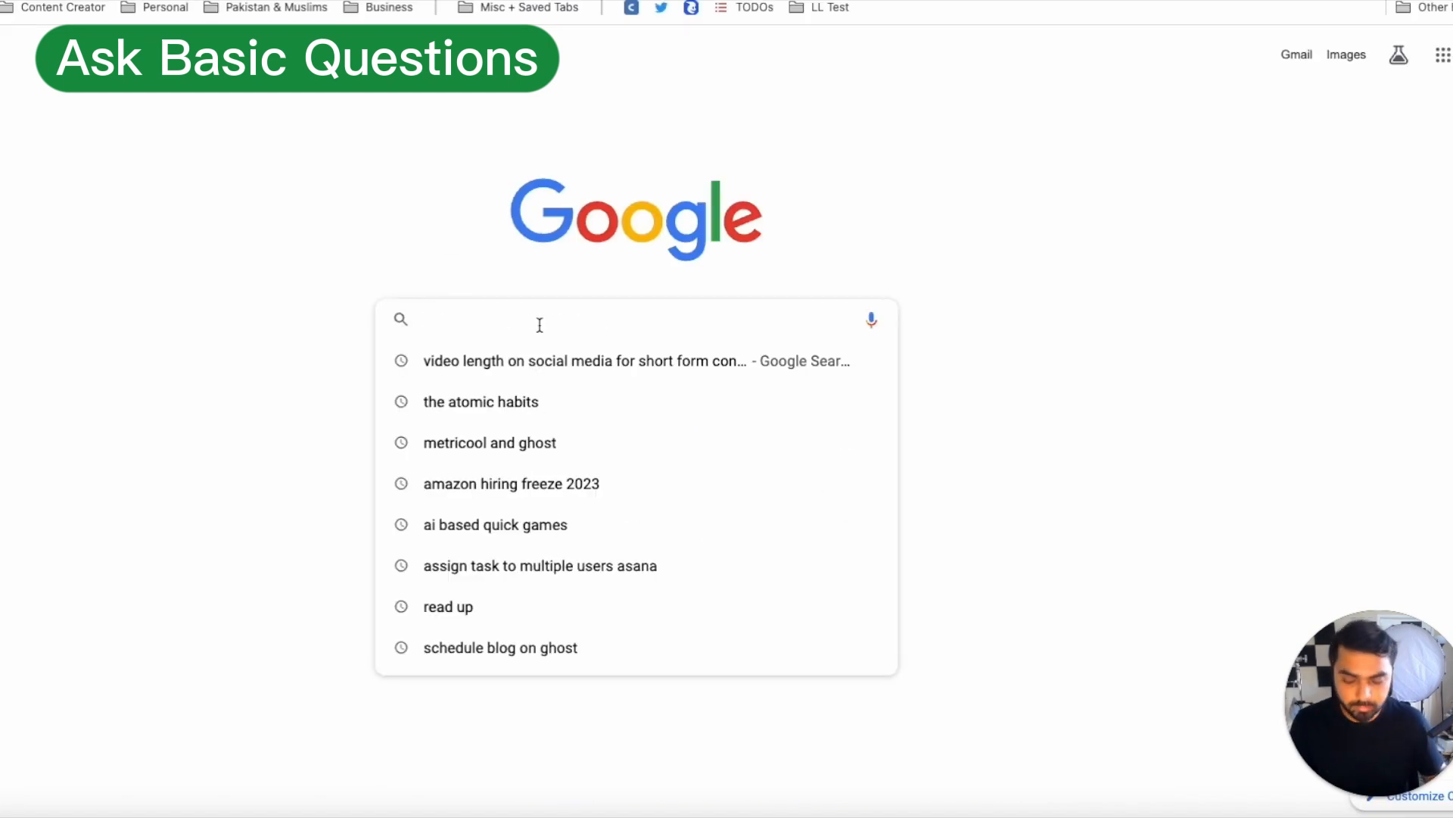
left_click(571, 359)
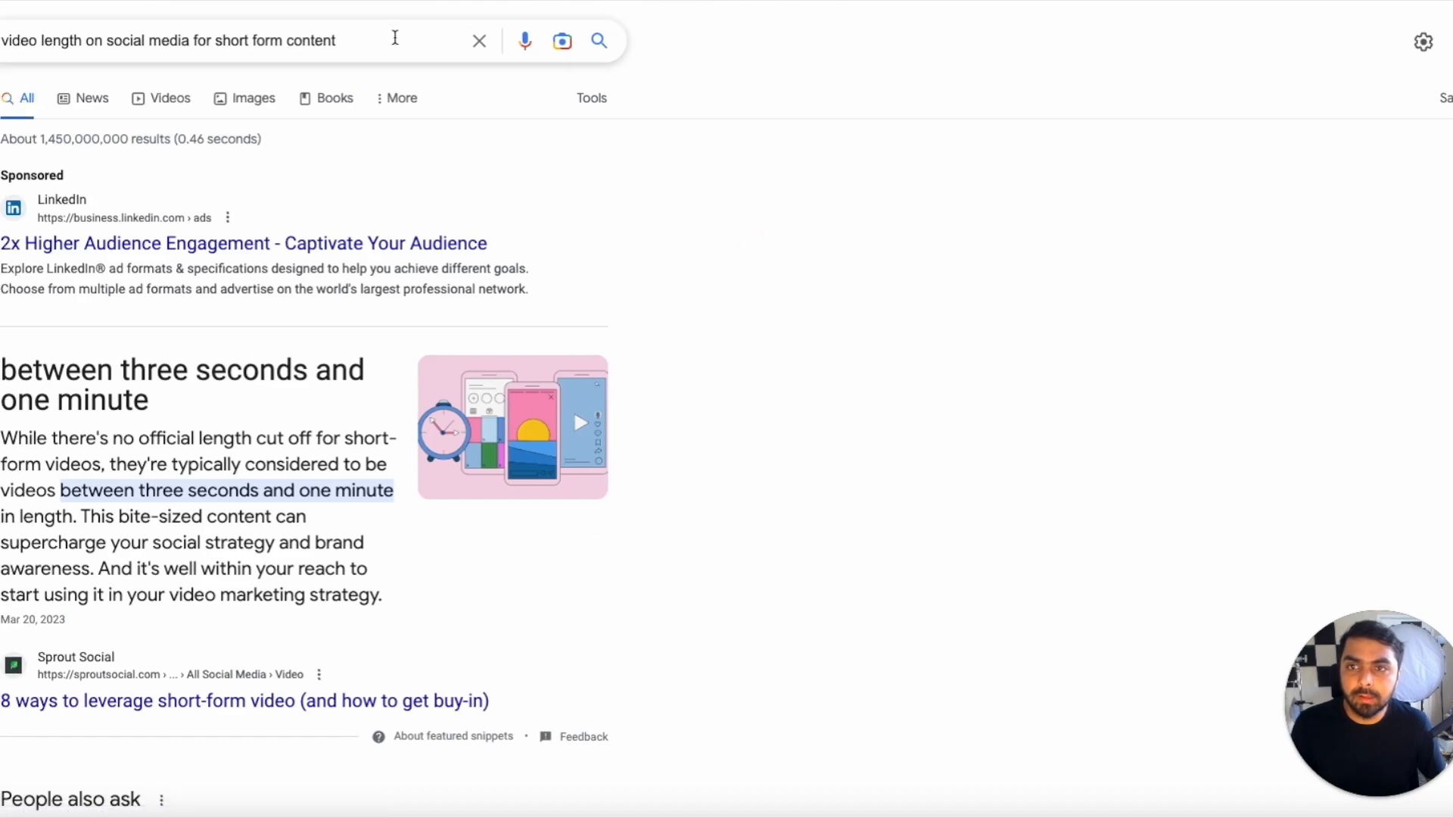
left_click(377, 47)
key("ctrl+a")
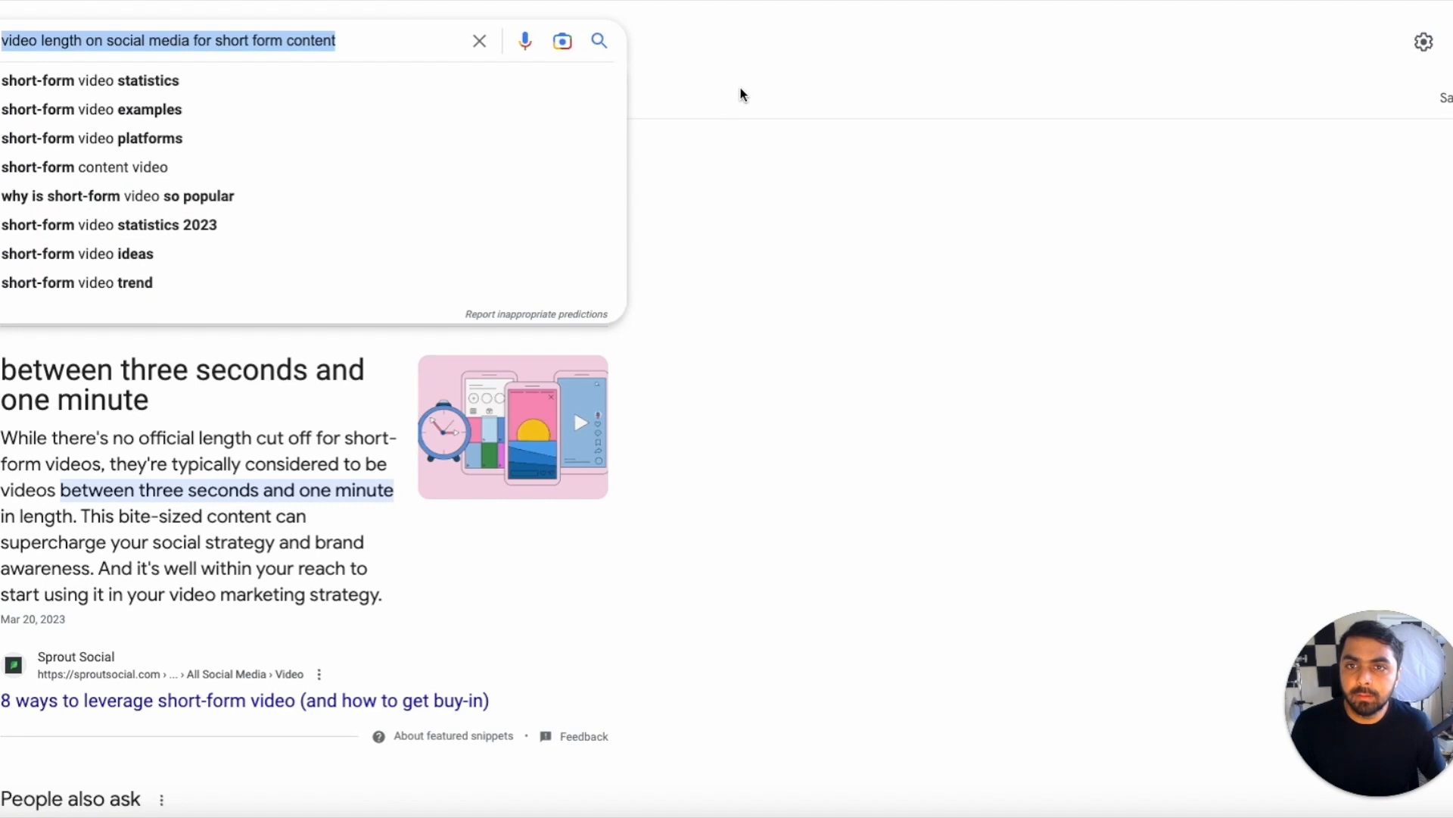
left_click(761, 57)
scroll(432, 535, "down", 2)
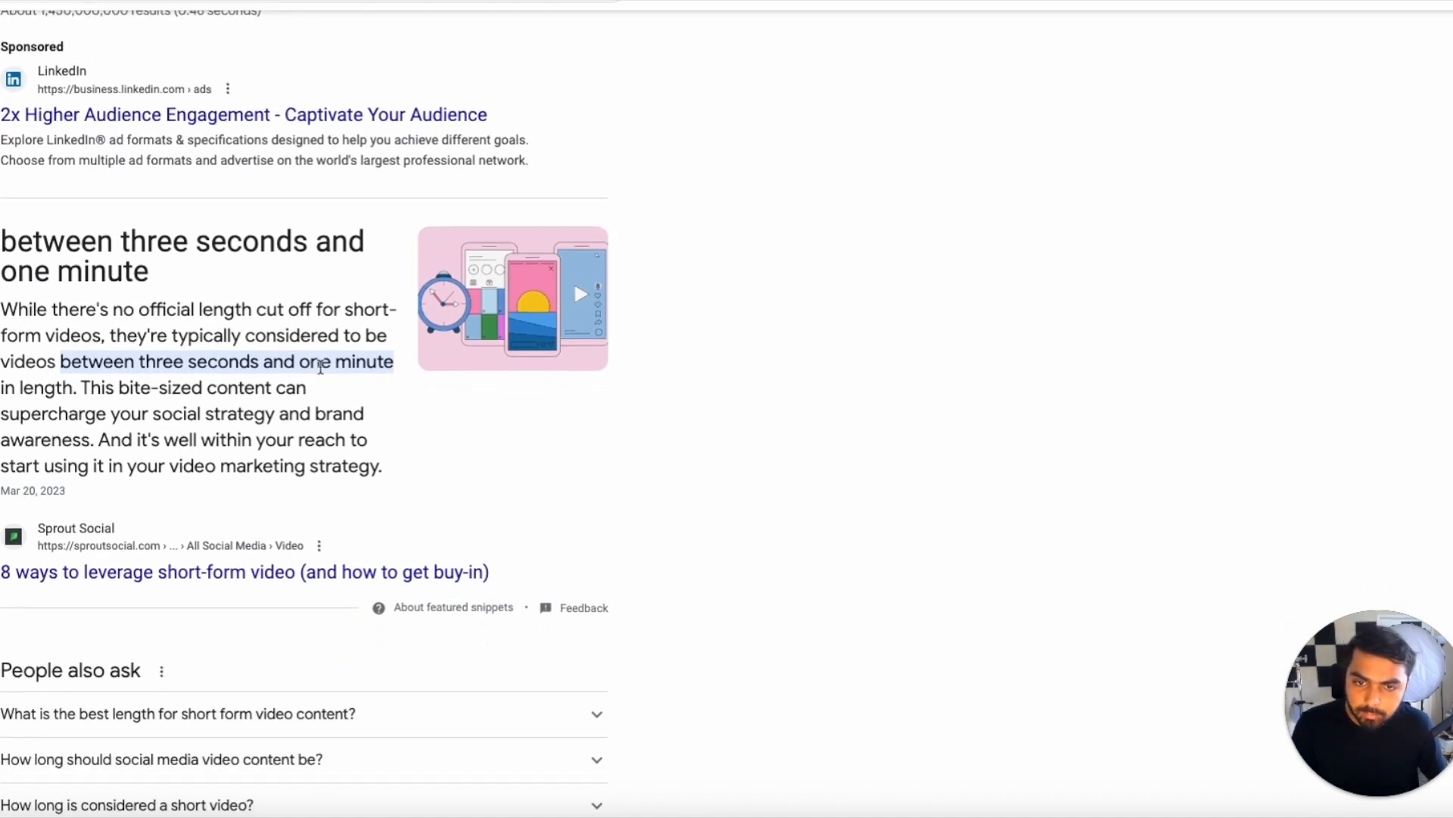
scroll(320, 367, "down", 1)
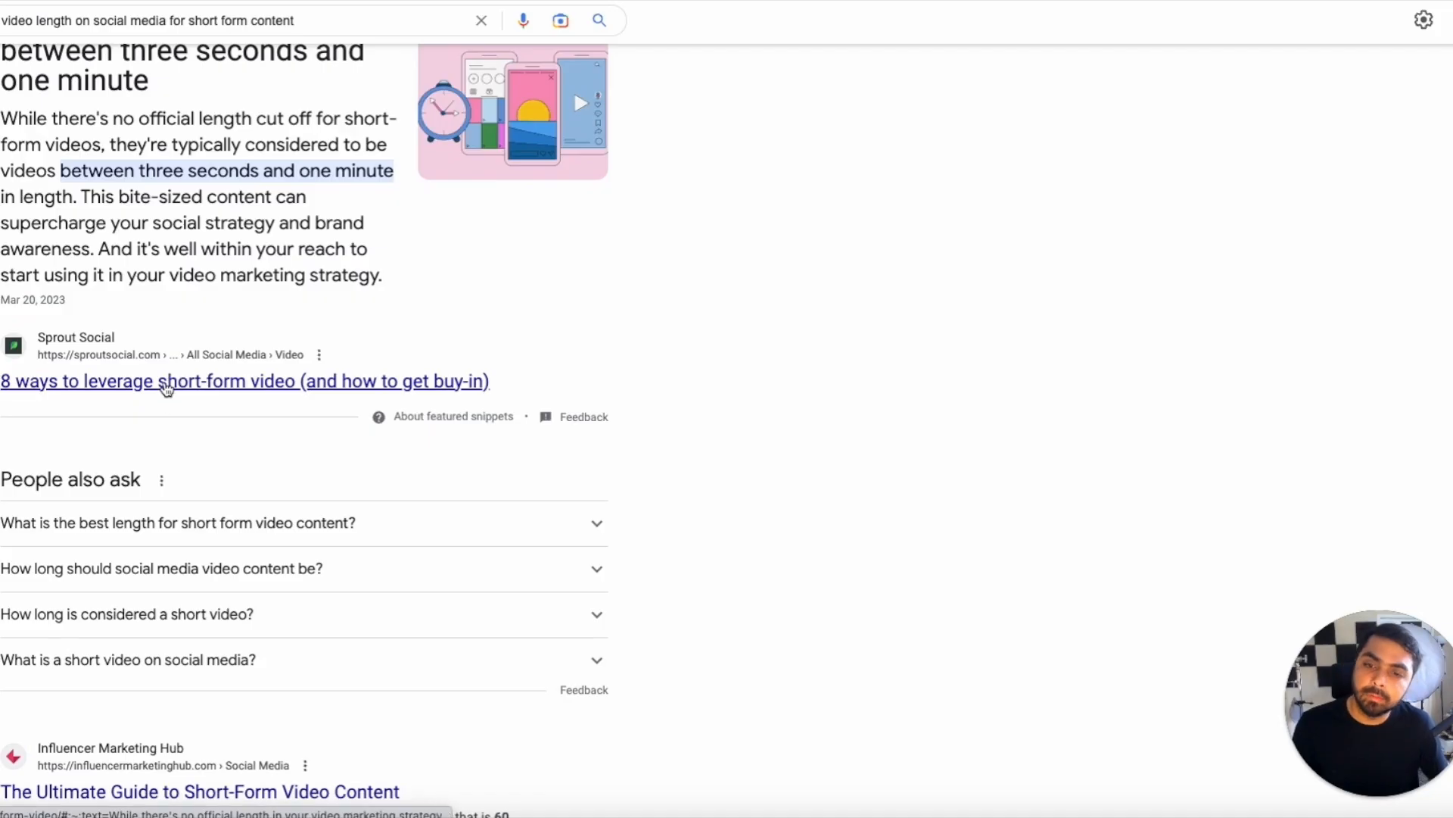
scroll(167, 389, "down", 6)
scroll(178, 306, "down", 10)
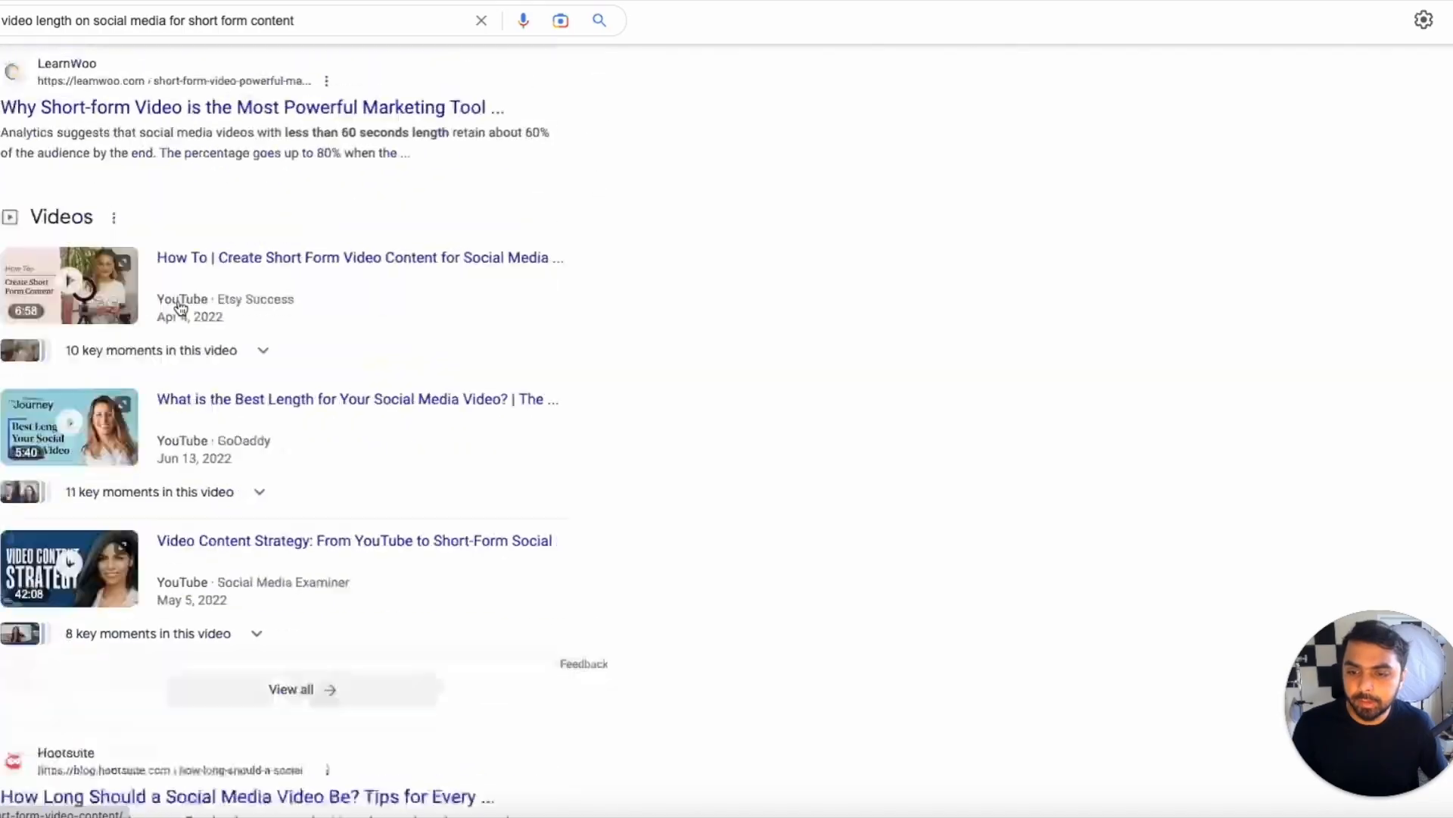
scroll(178, 303, "up", 20)
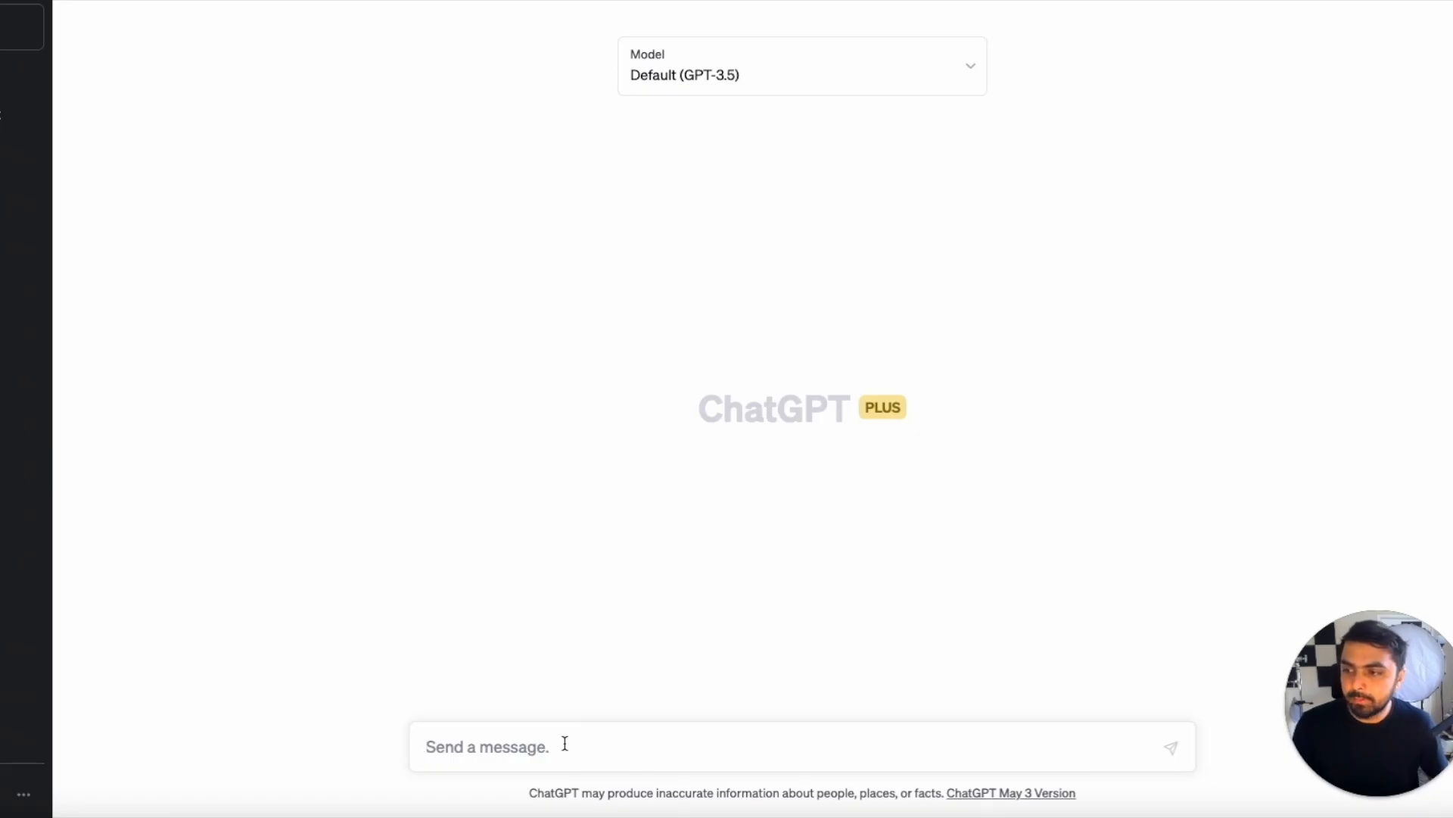
In a new ChatGPT chat, send the copied query and ask for a super short answer as a table with just 2 columns.
key("ctrl+v")
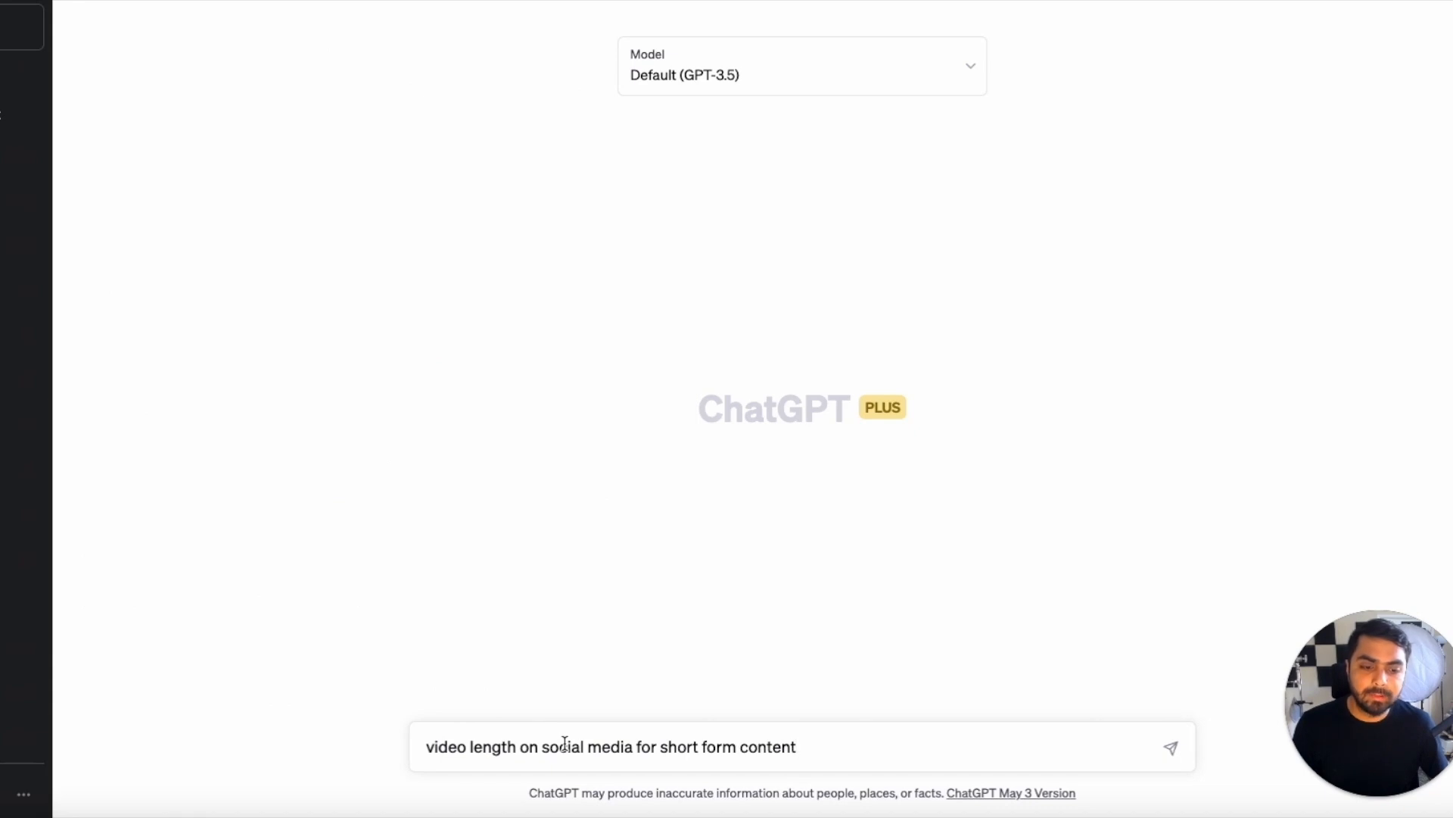
key("Return")
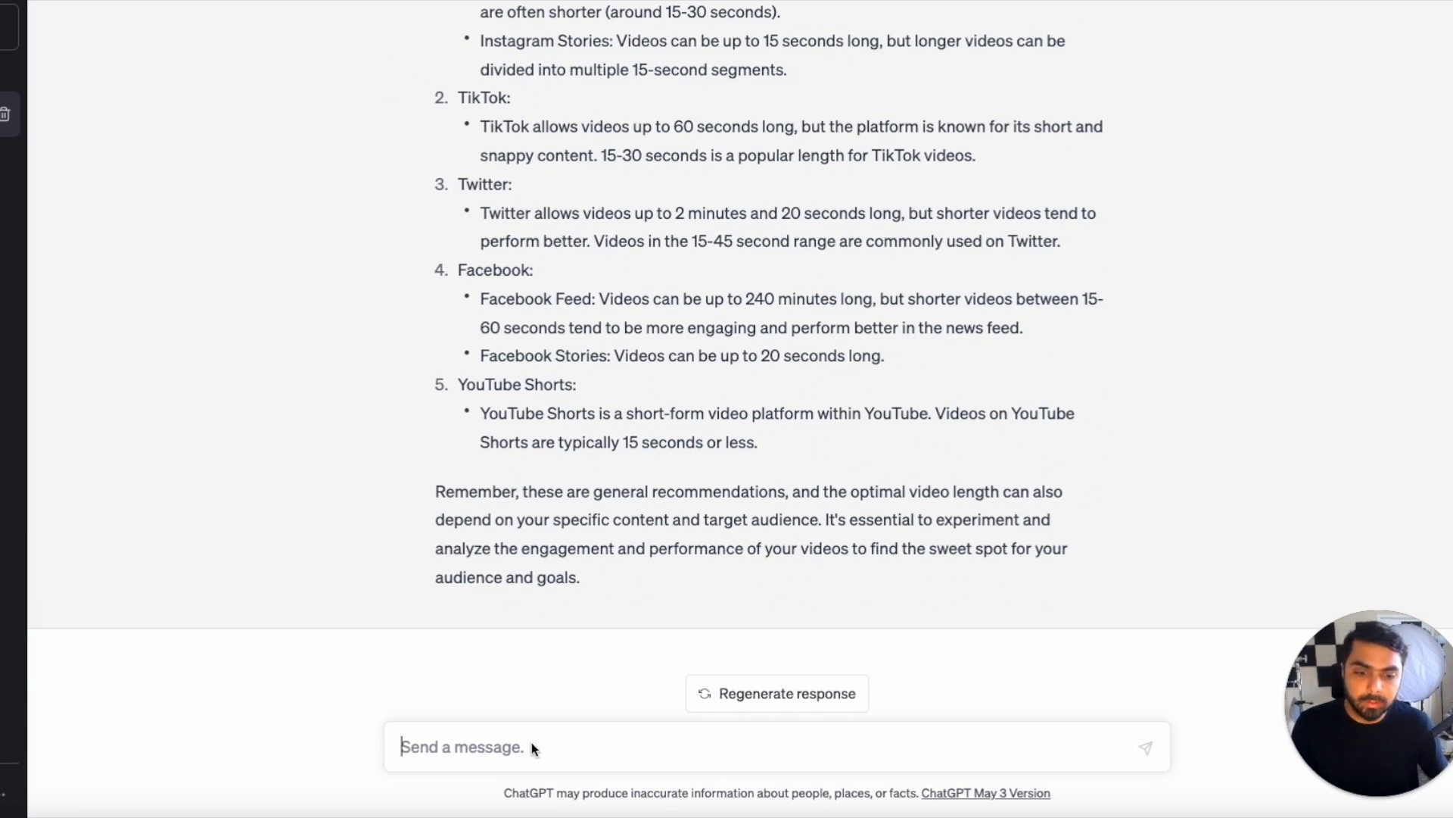
key("ctrl+v")
key("Return")
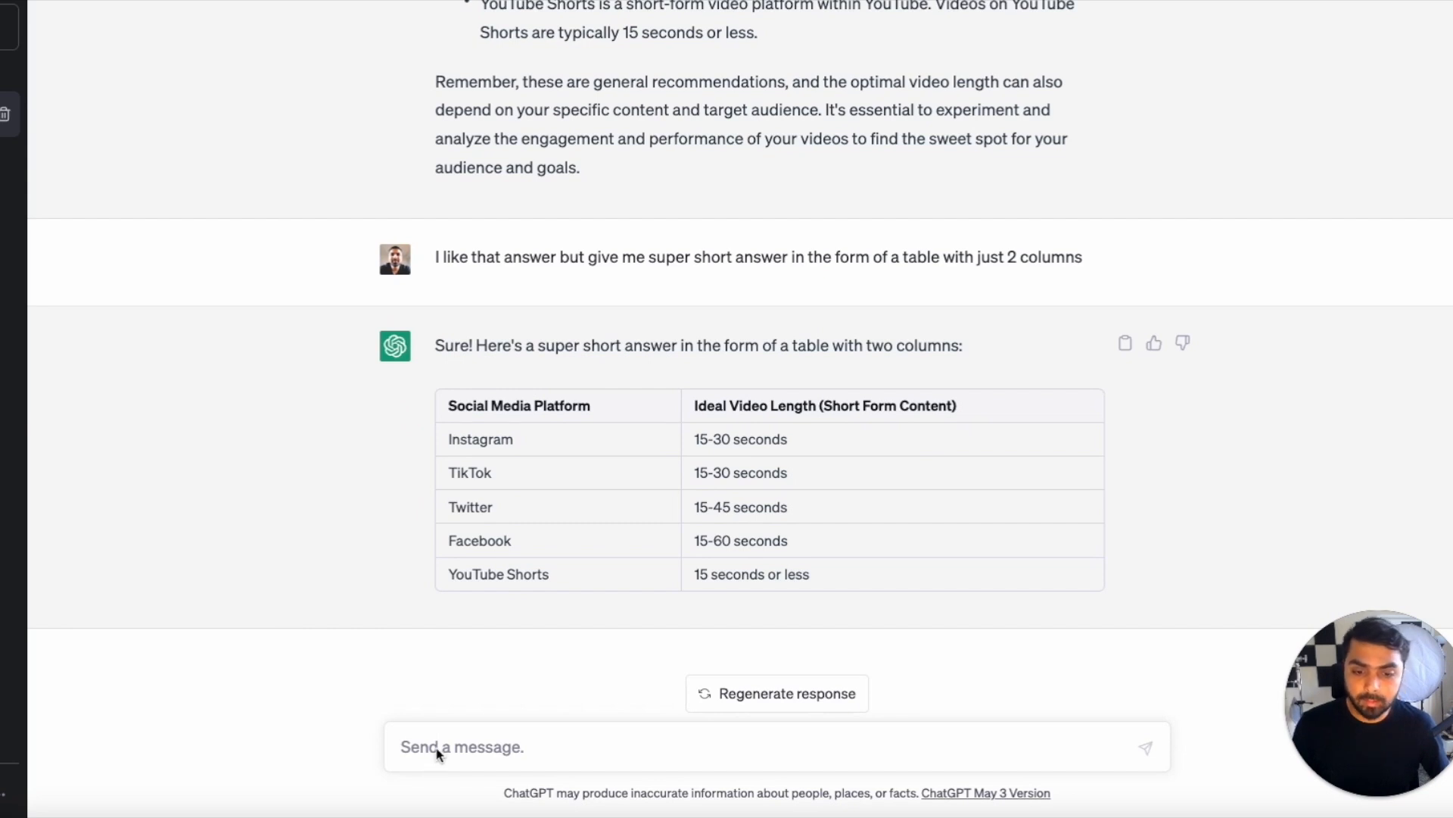
Request short-form content for each of the mentioned social media platforms on the topic "How AI can redefine the future of Business".
type("content to be published as a short-form contents in each of these social media platforms you just mentioned. The topic is \"How AI can redefine the future of Business\"")
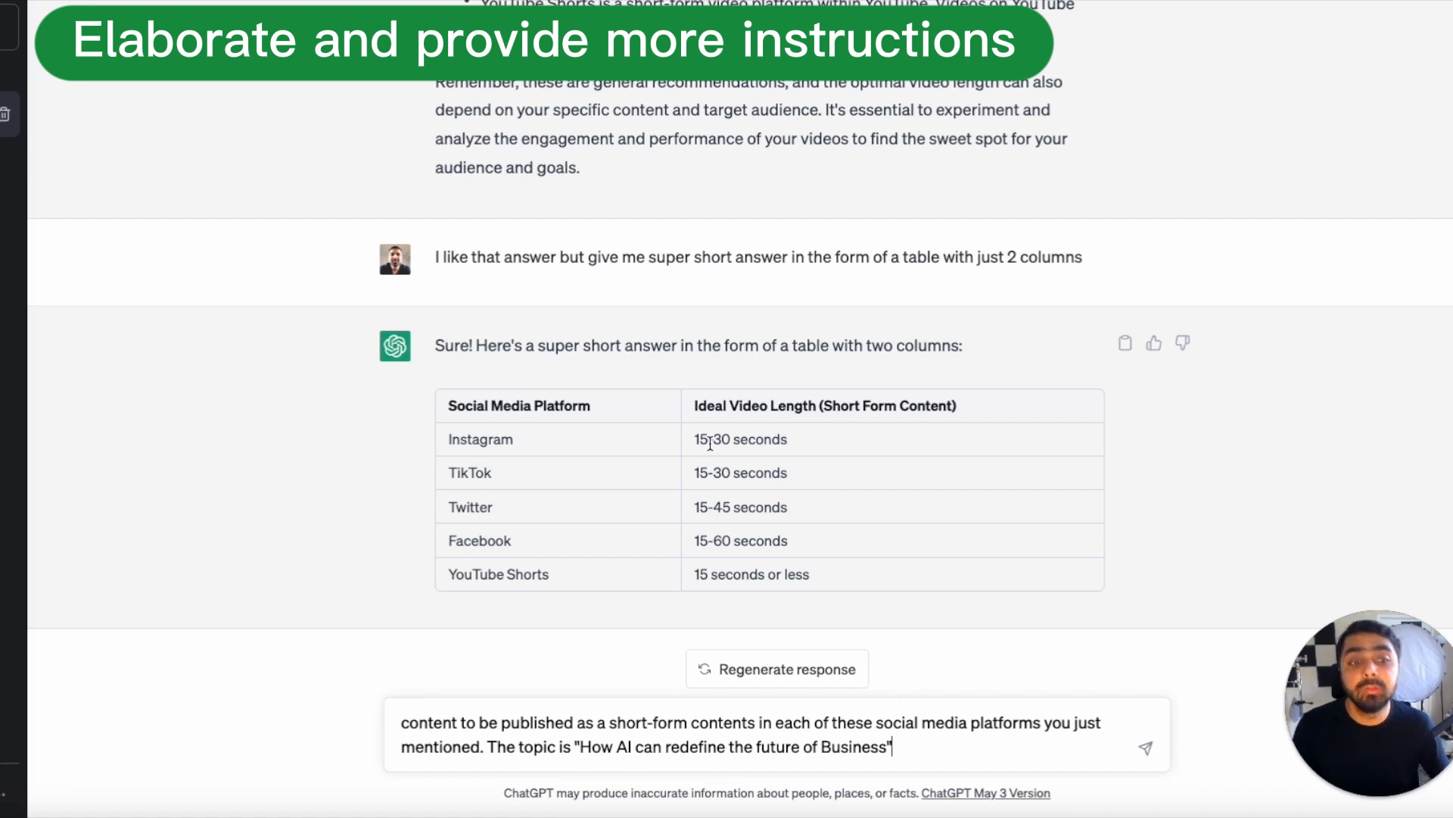
key("Return")
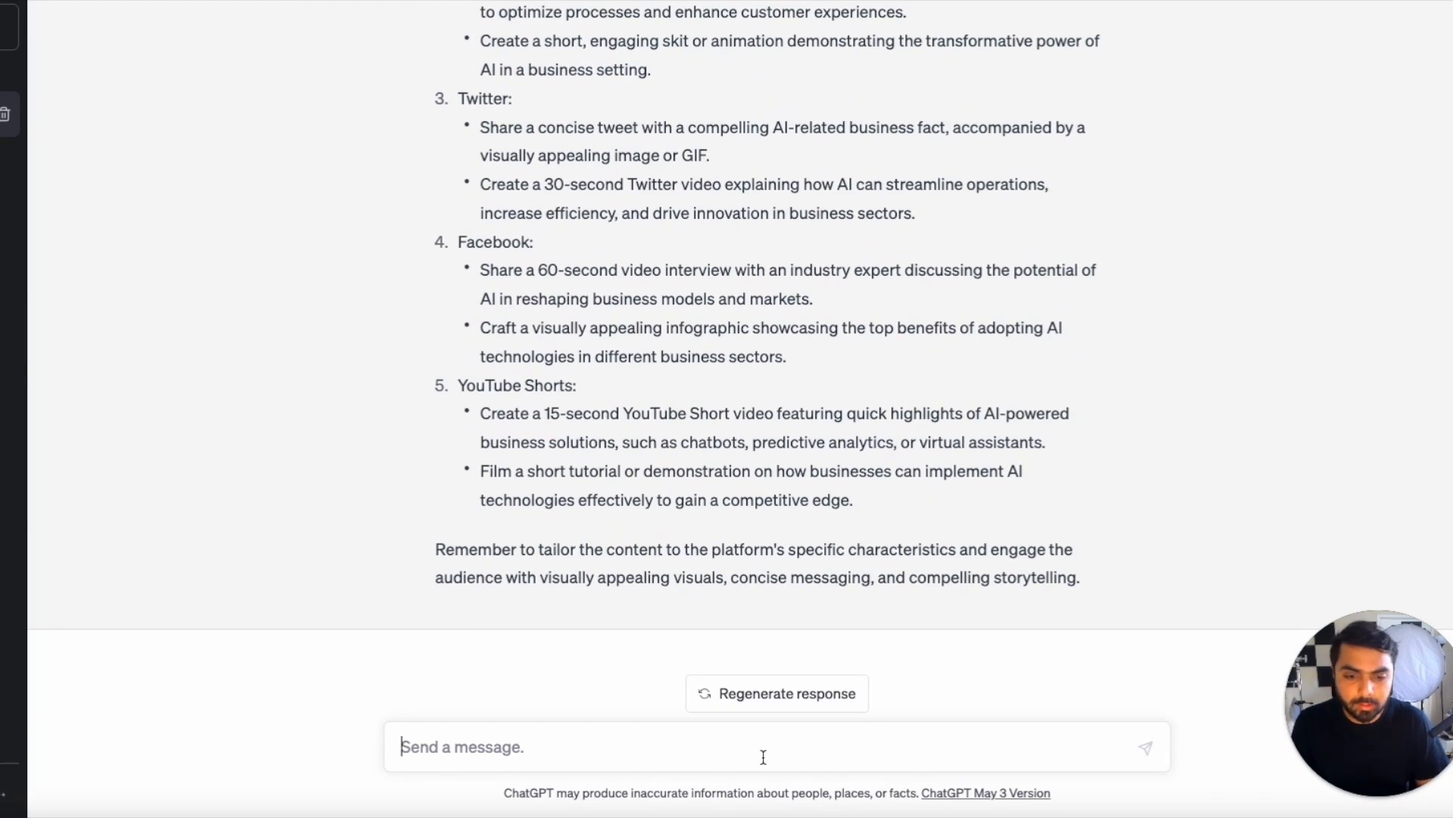
Resend the short-form content request for "How AI can redefine the future of Business", adding duration per platform and a bullet list with some emoji per sentence.
key("ctrl+v")
type(". also")
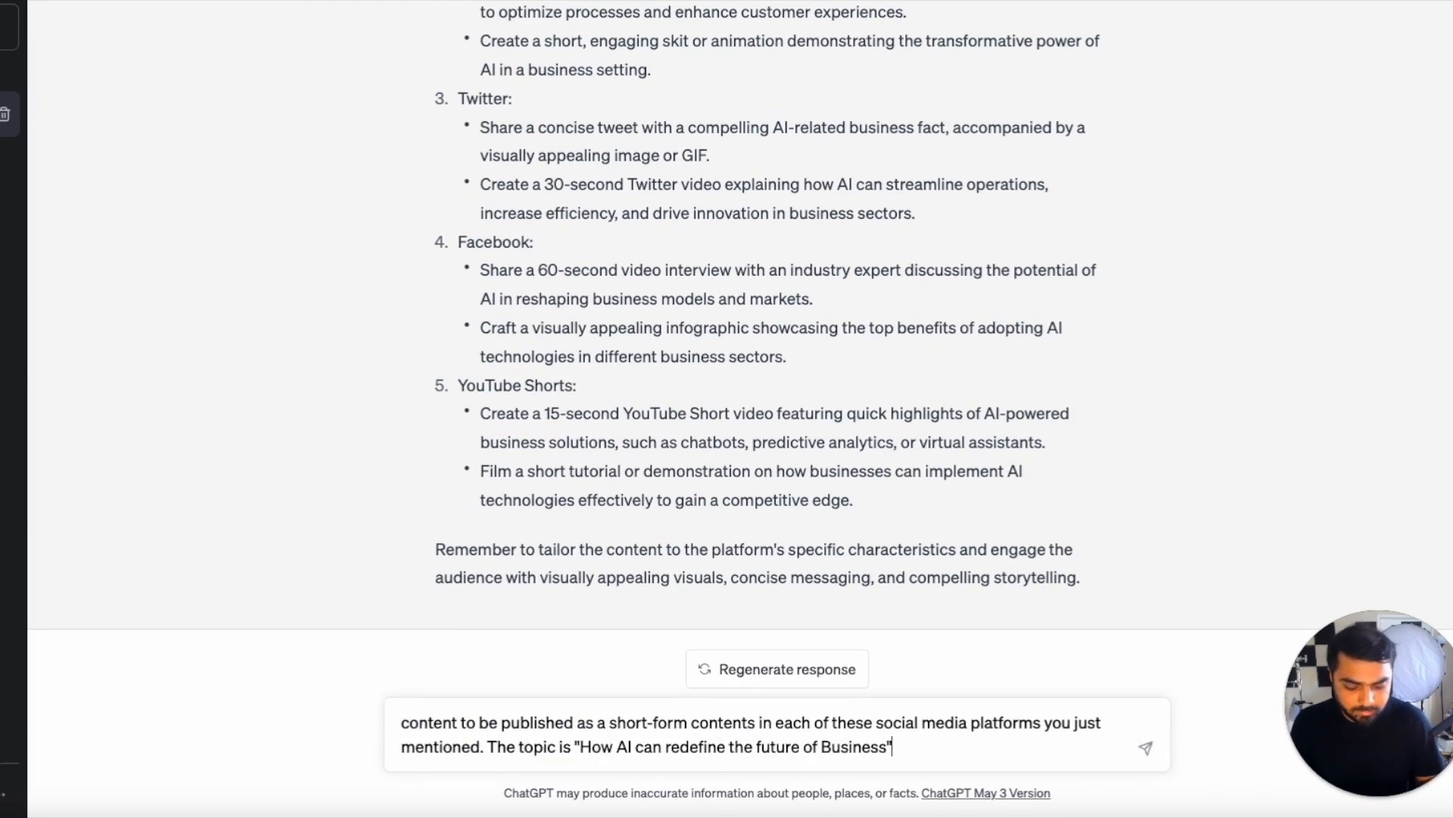
type(" mentio")
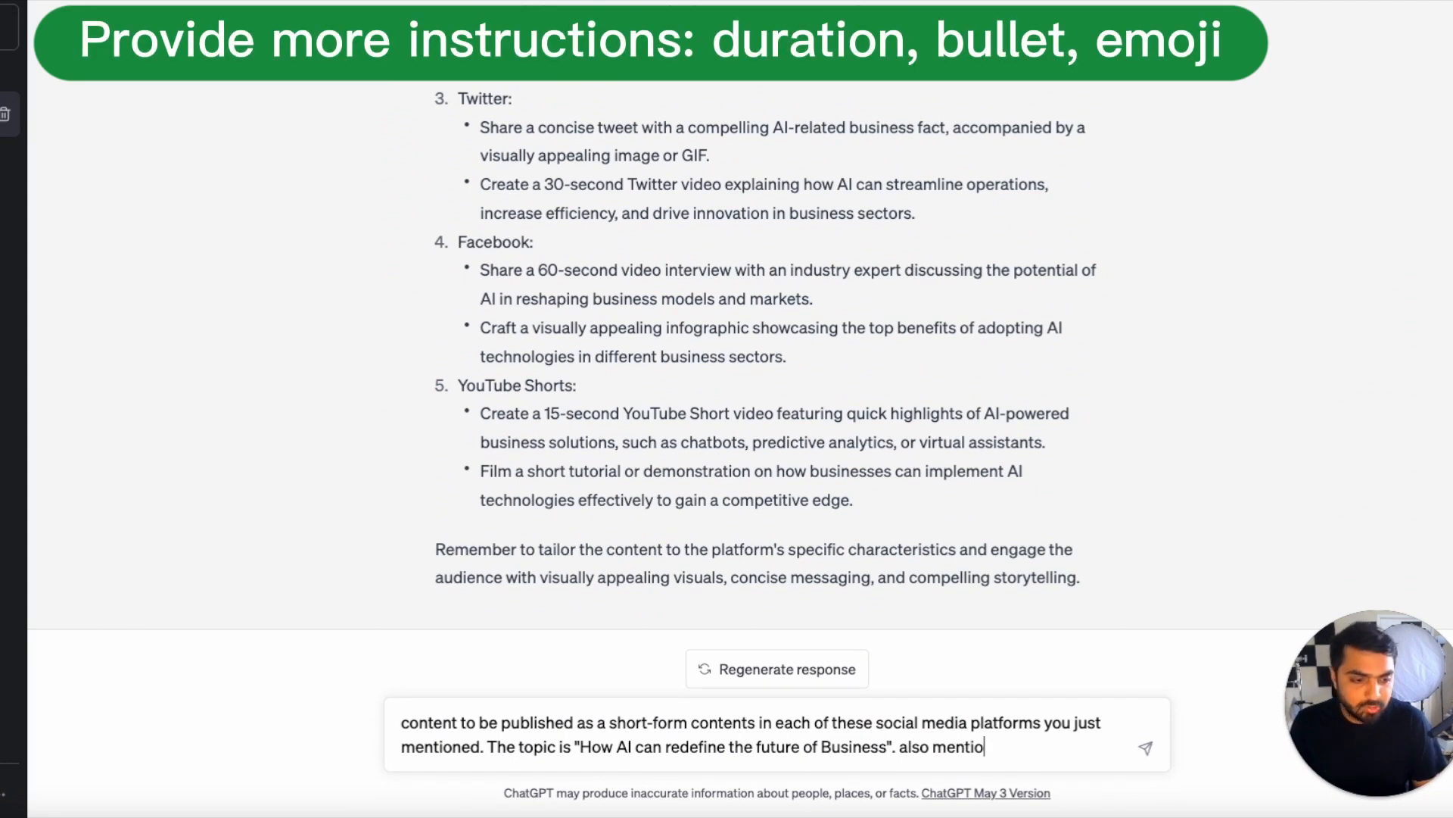
type("n the duration per pla")
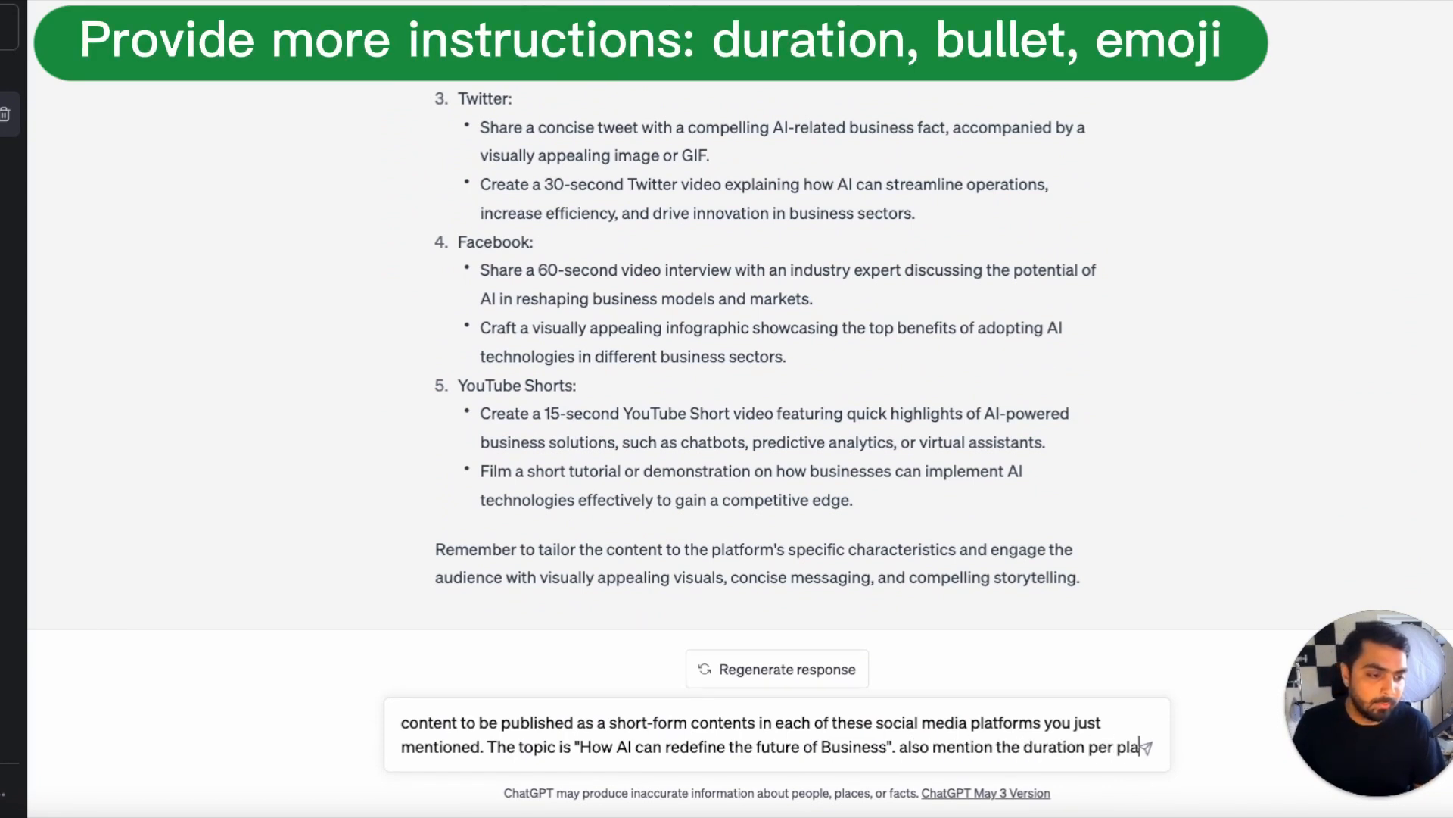
type("tform. and give me a")
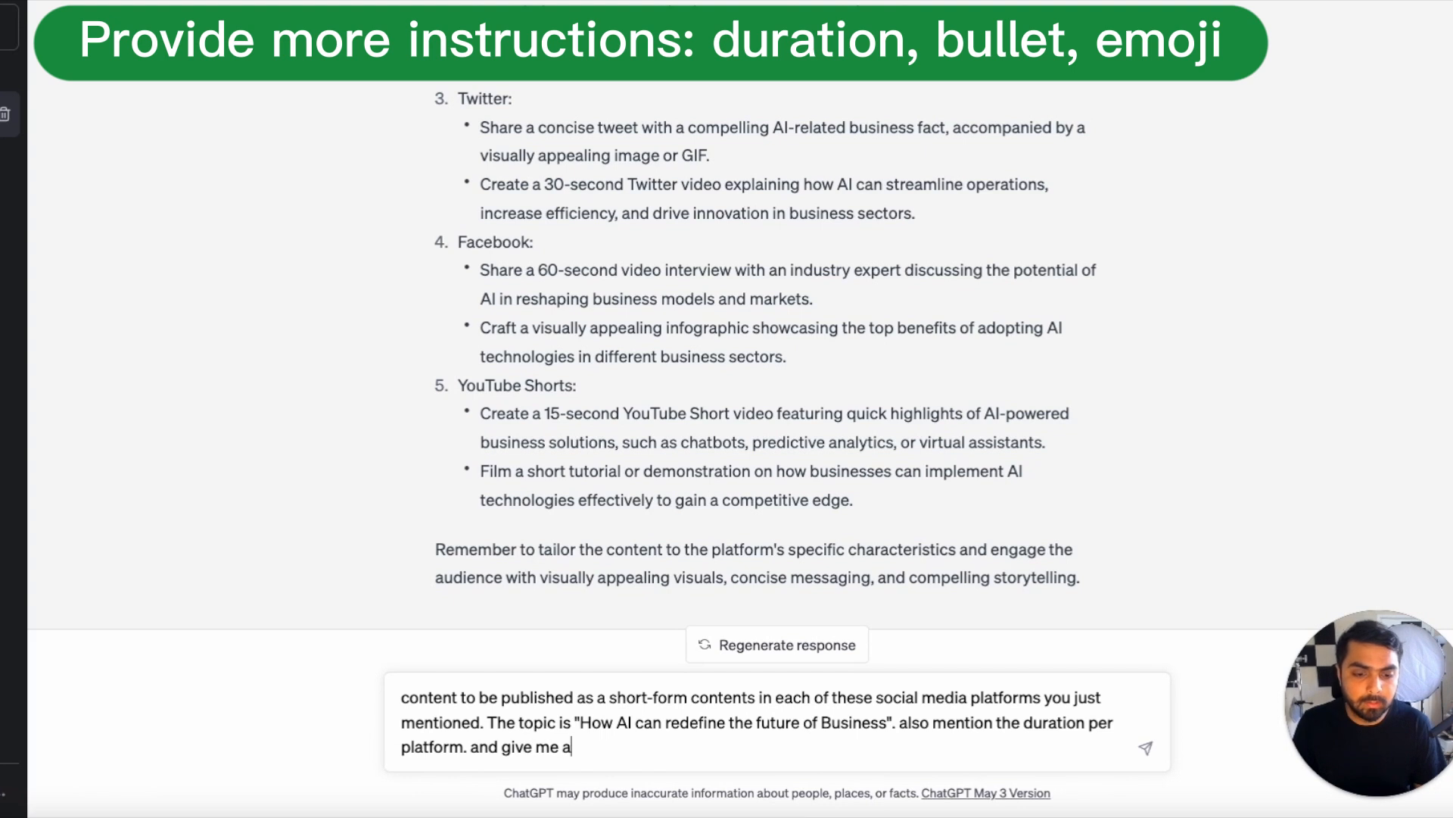
type(" bullet list with")
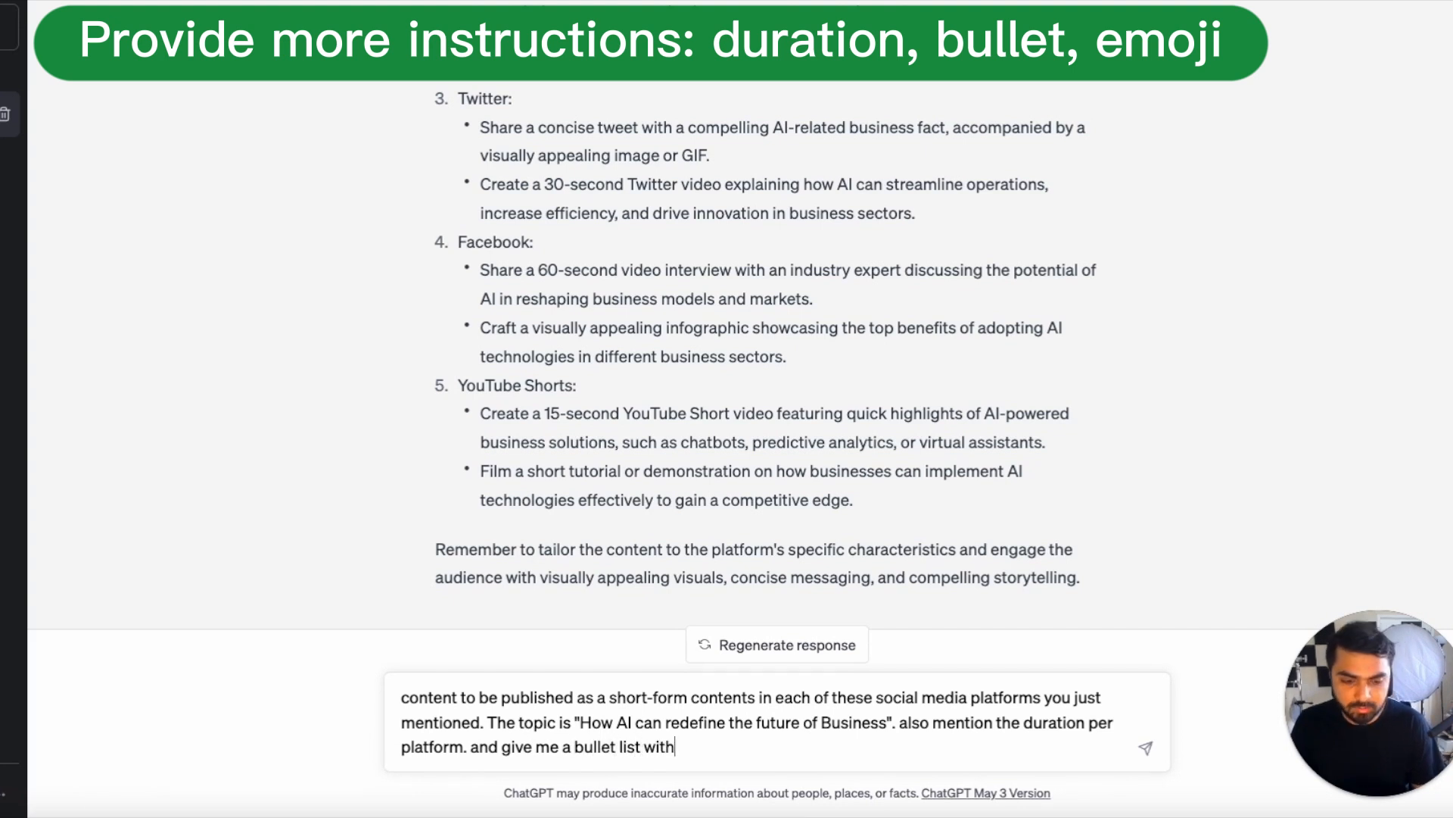
type(" some ")
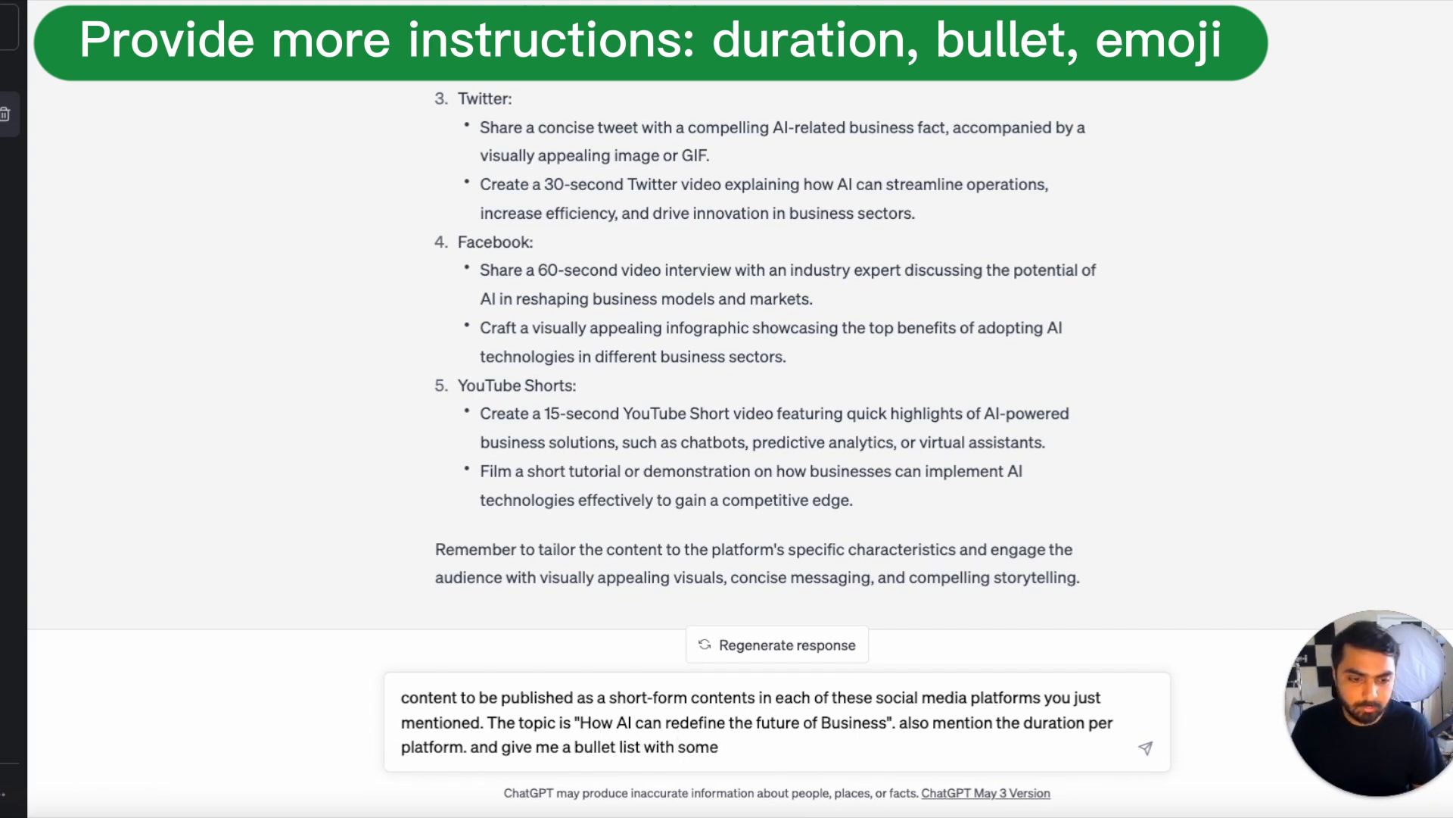
type("emoji per sen")
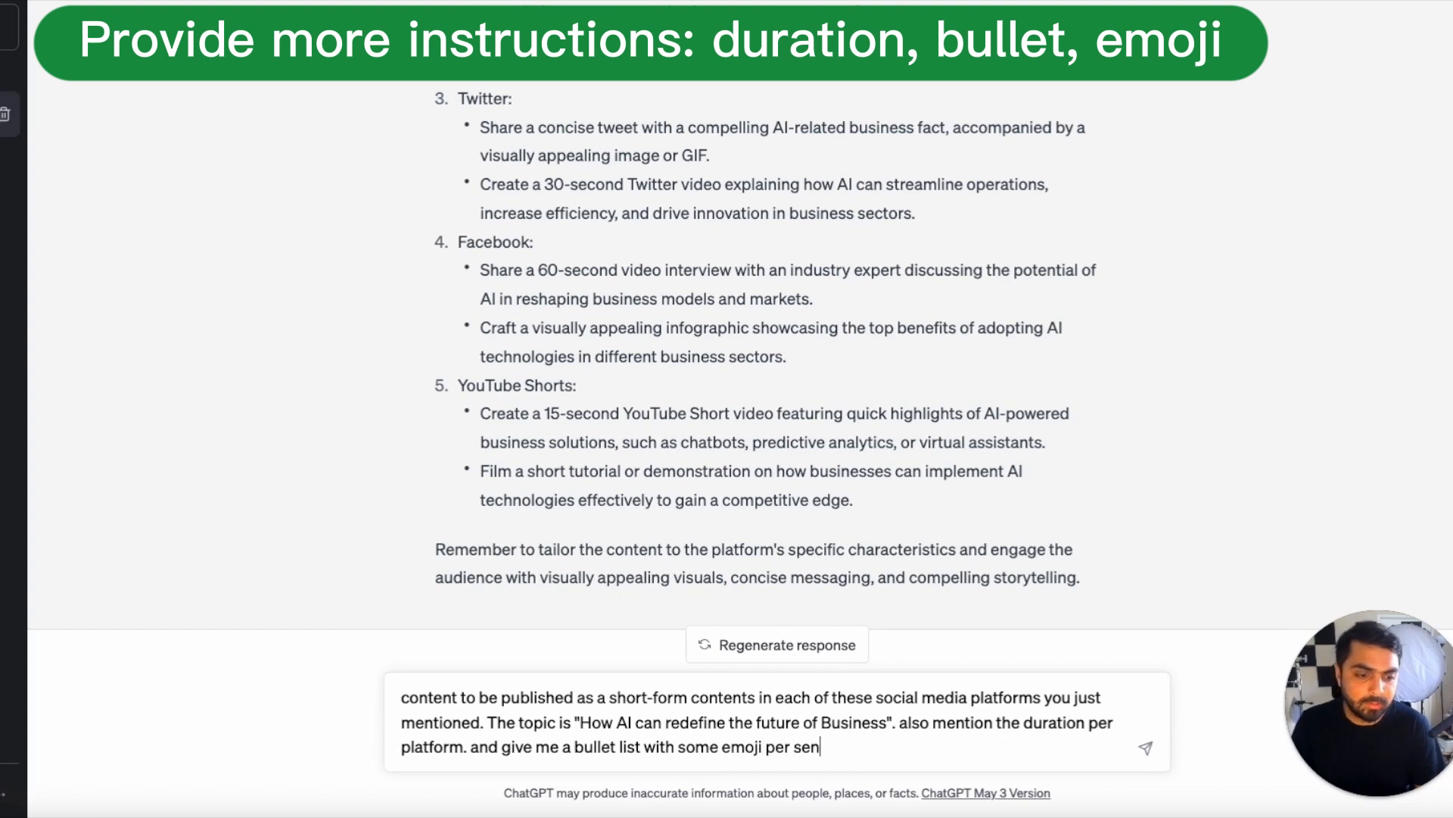
type("tence")
key("Return")
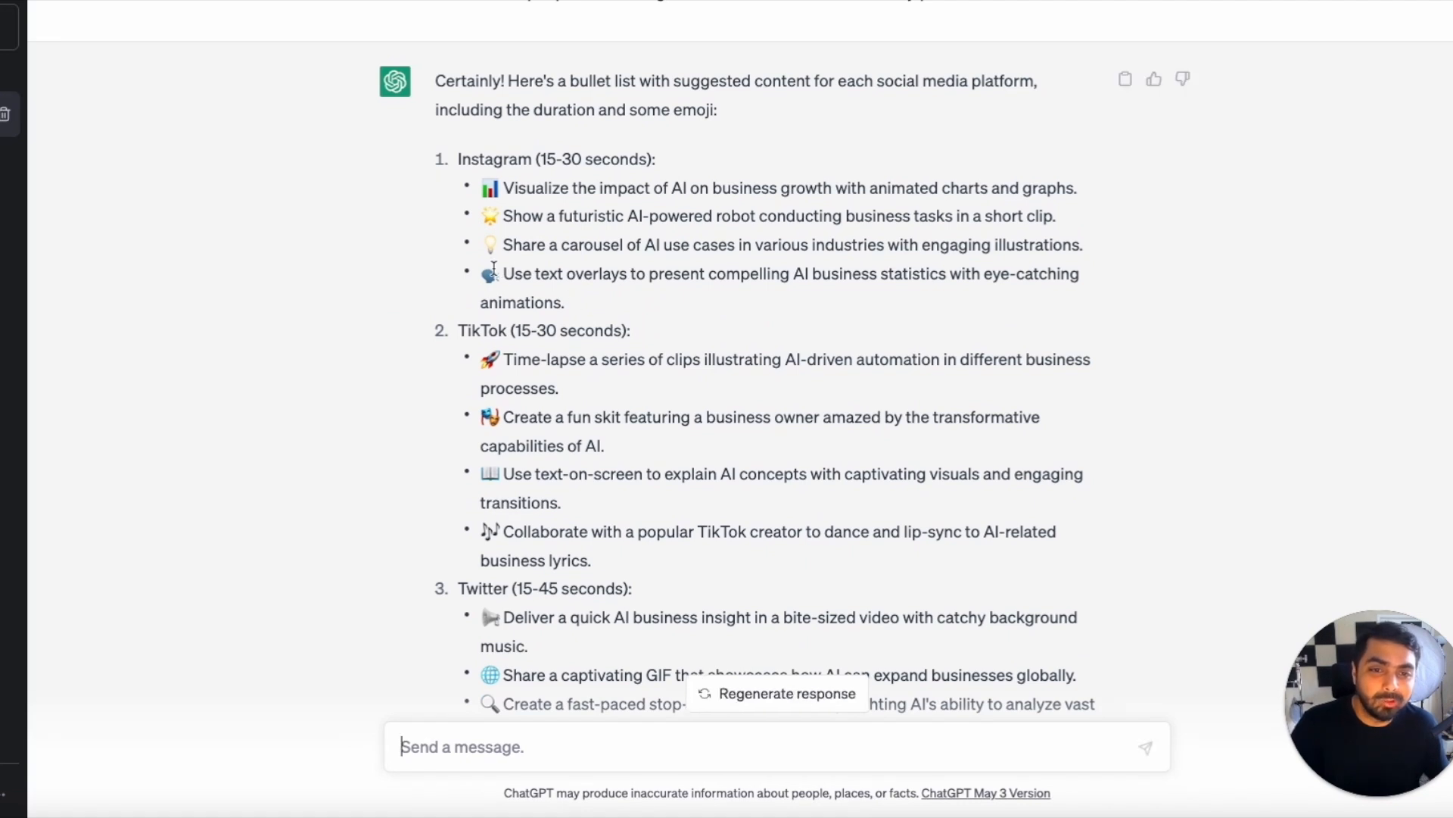
triple_click(514, 189)
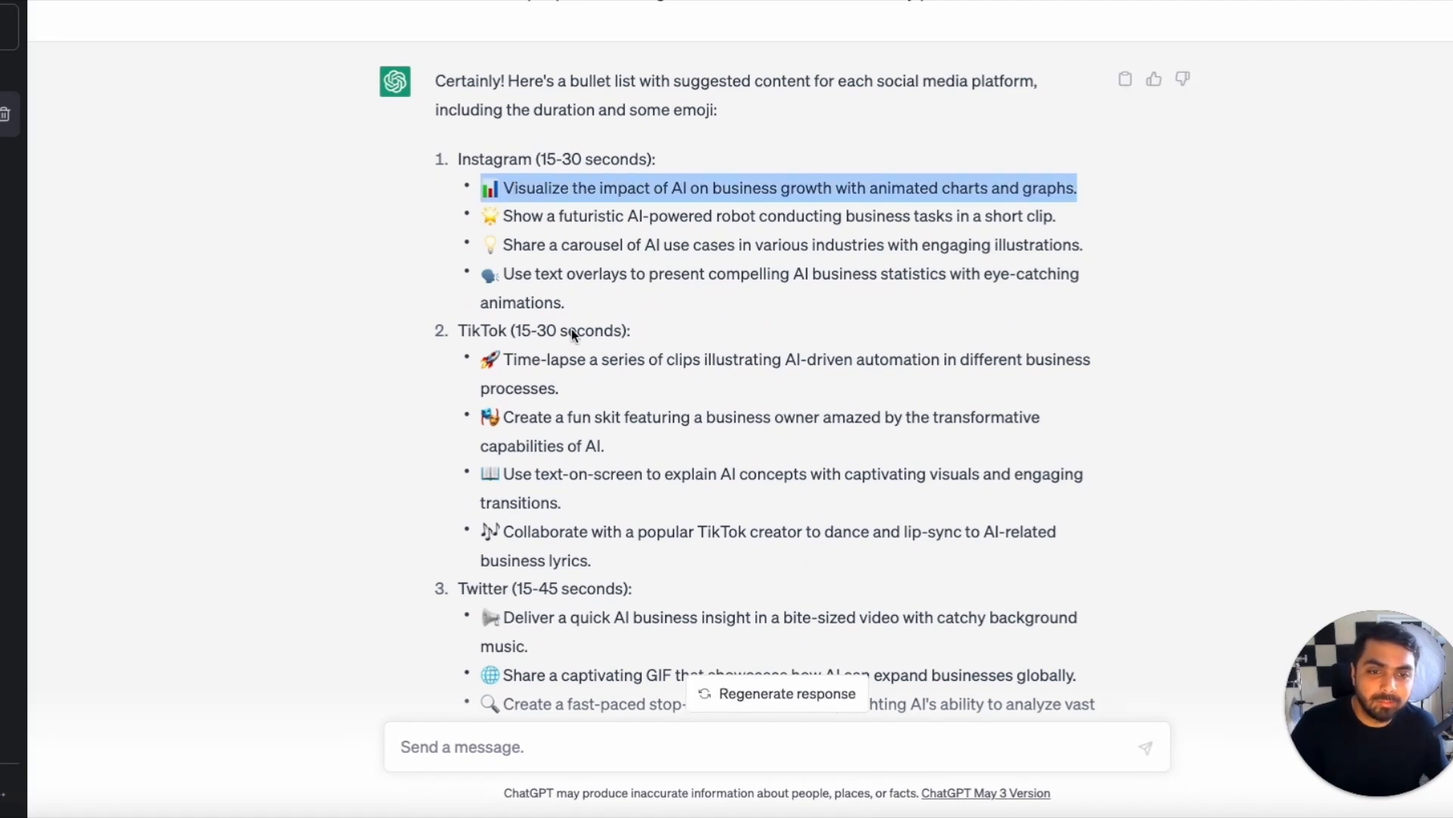
scroll(571, 328, "down", 5)
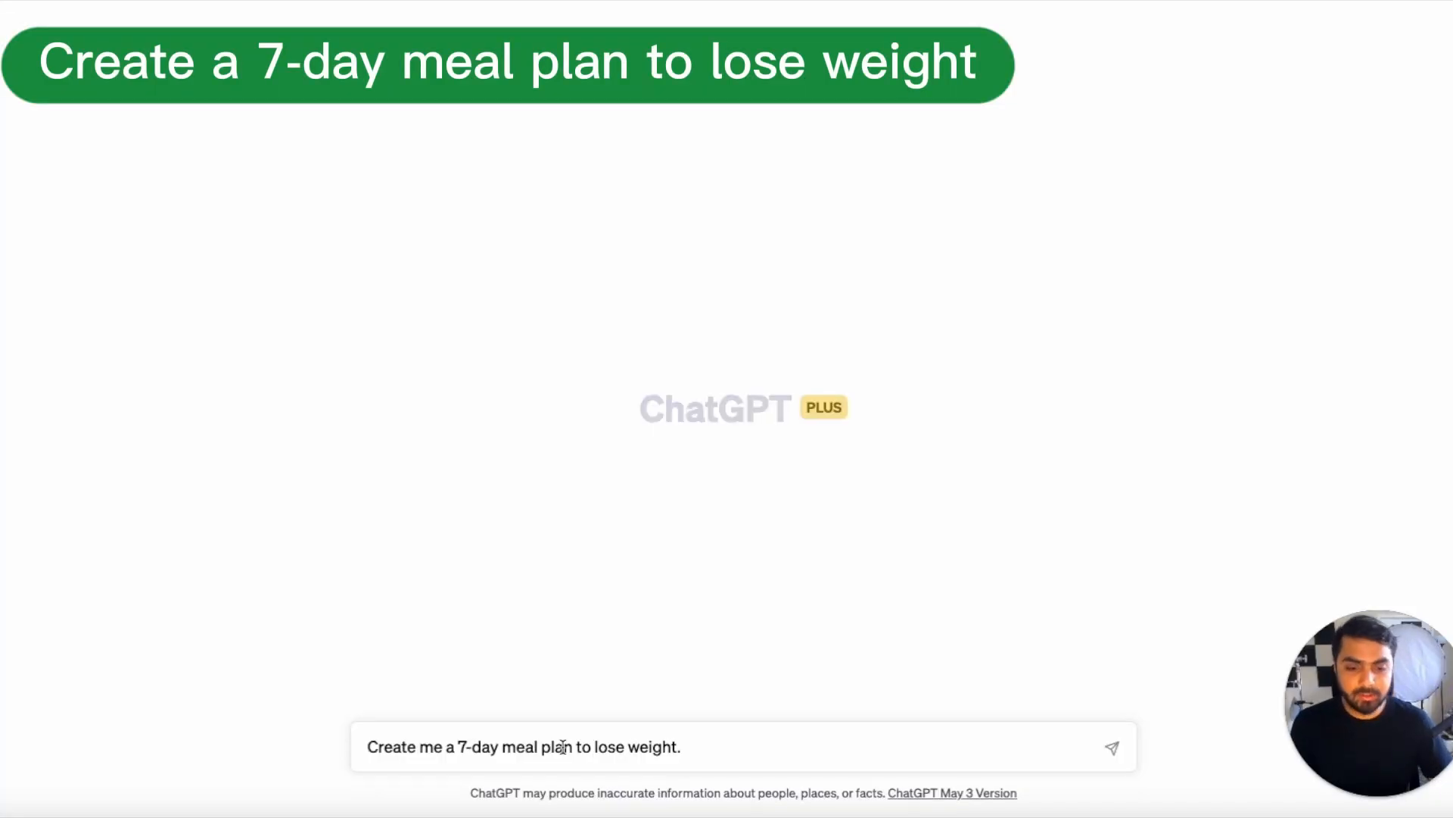
Send "Create me a 7-day meal plan to lose weight." in a new chat and read through the daily meals in the reply.
key("Return")
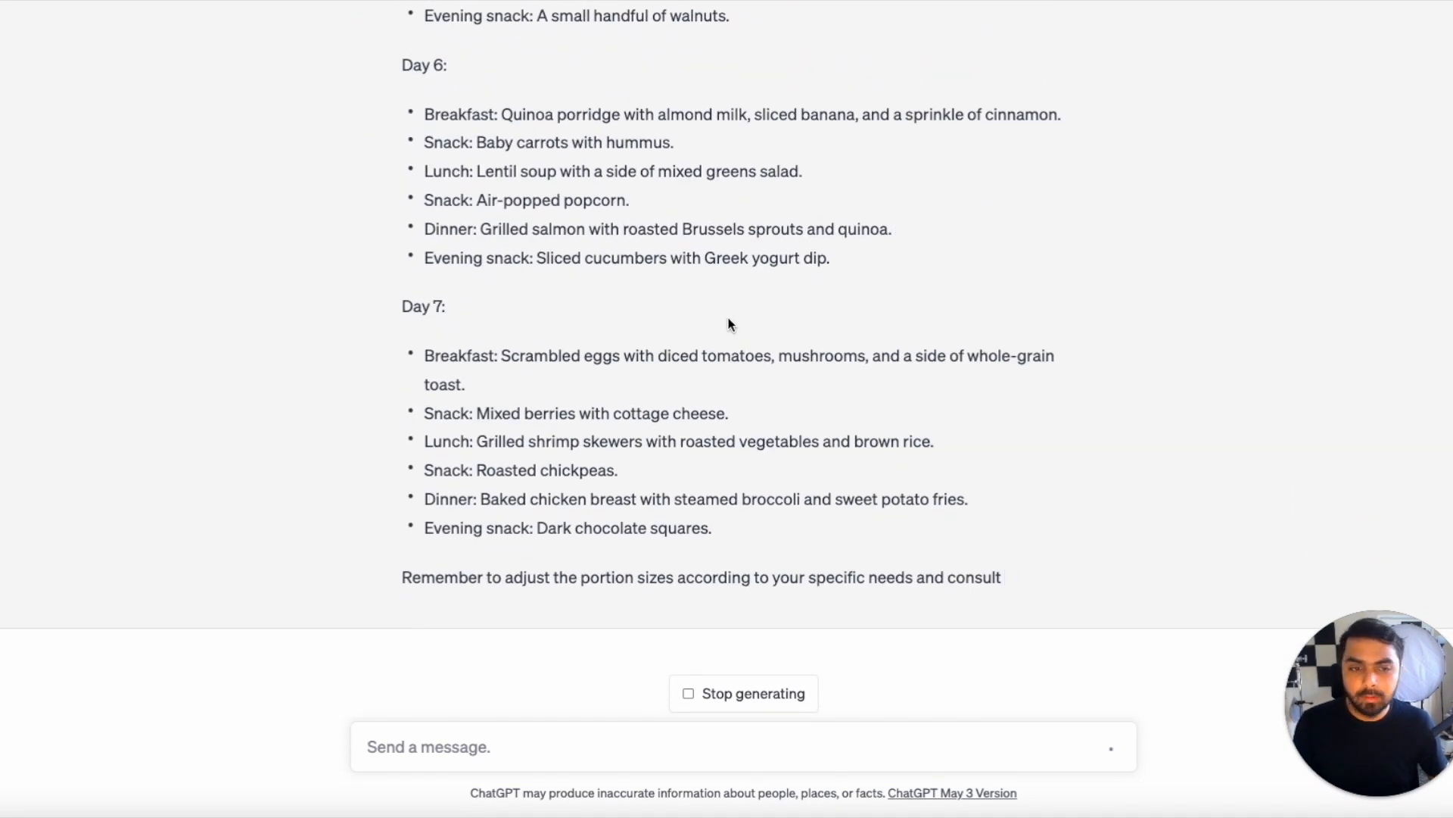
scroll(728, 324, "up", 20)
scroll(733, 438, "down", 6)
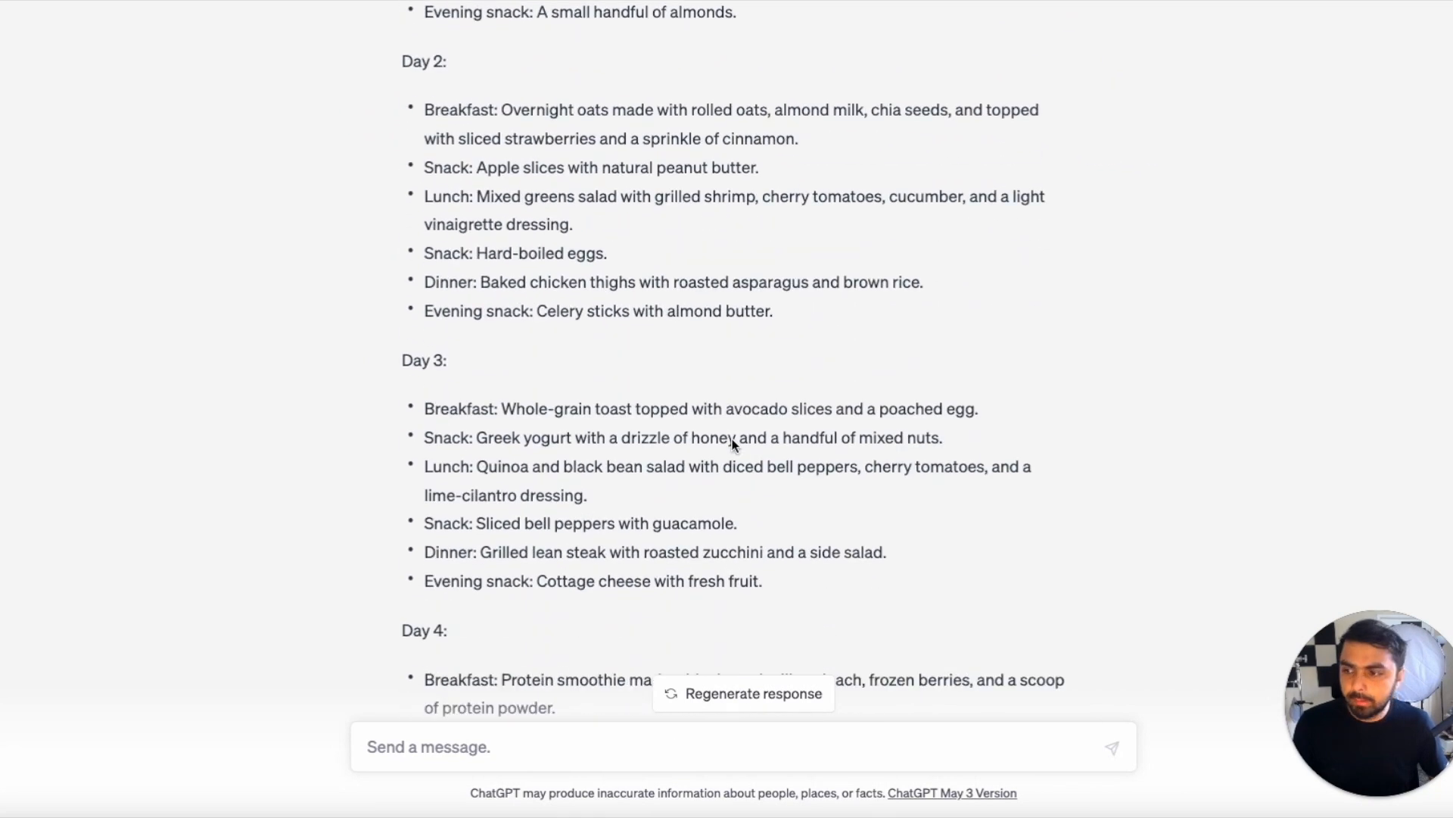
scroll(733, 438, "down", 3)
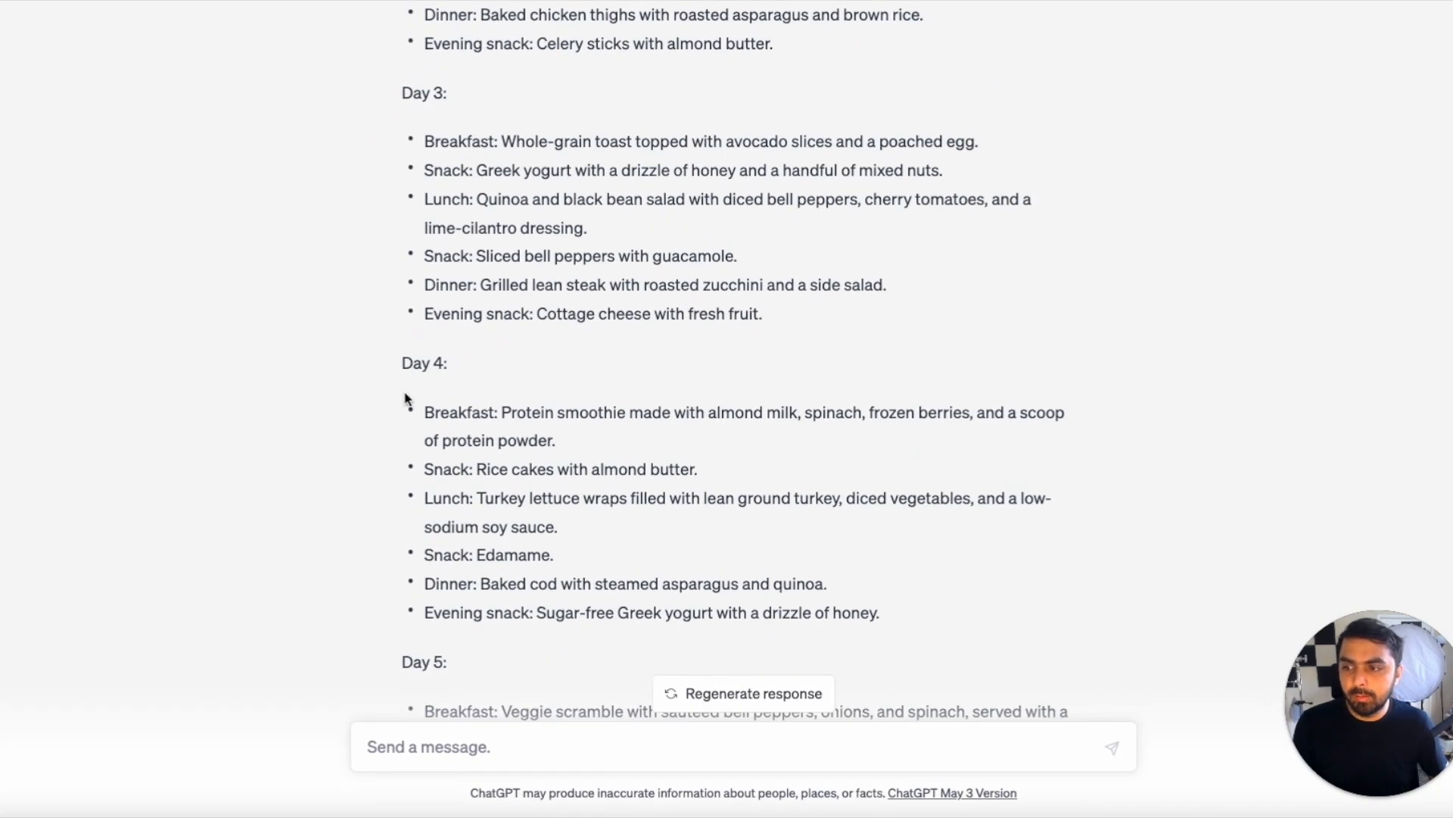
scroll(588, 454, "down", 6)
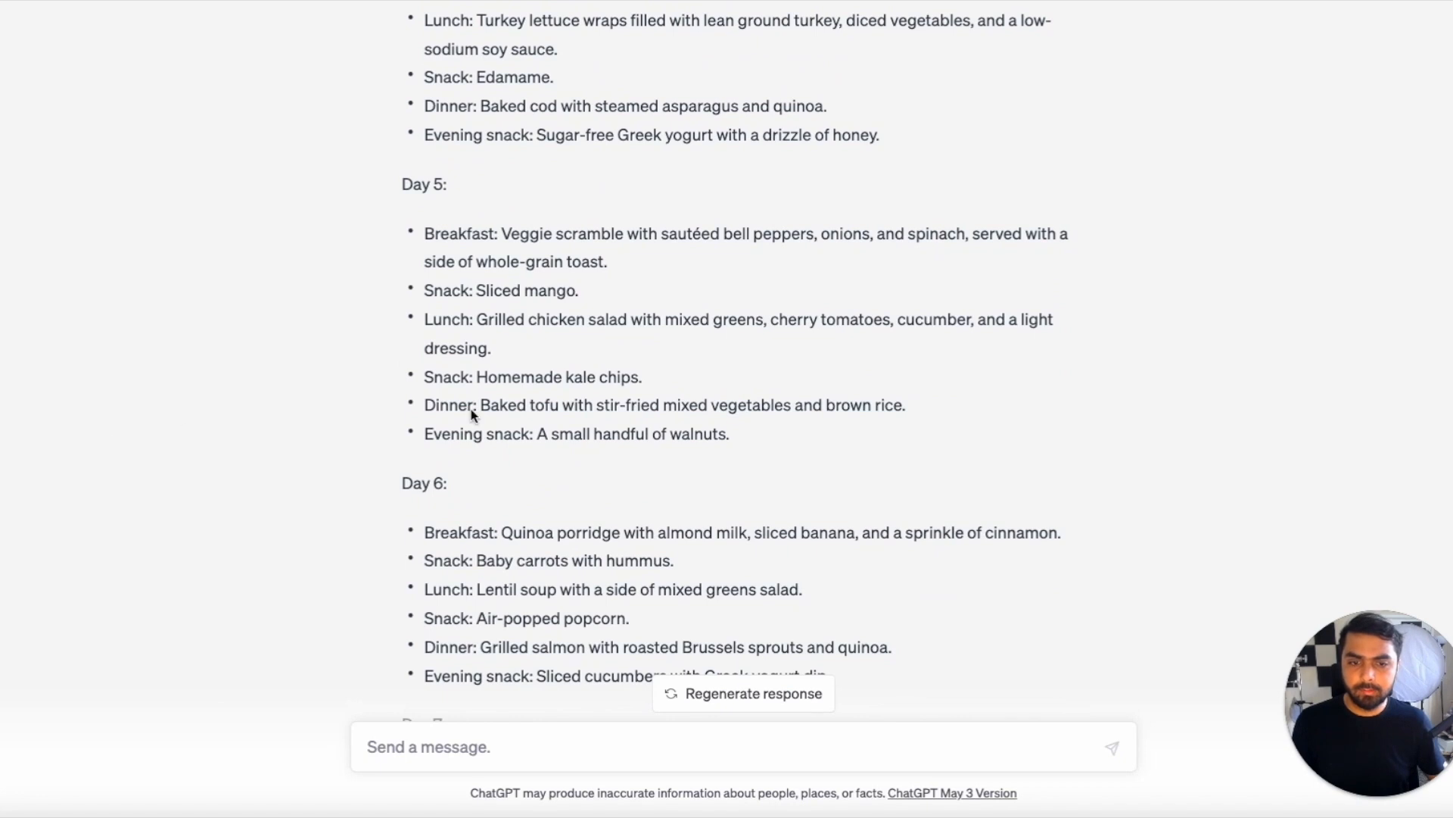
scroll(207, 479, "down", 6)
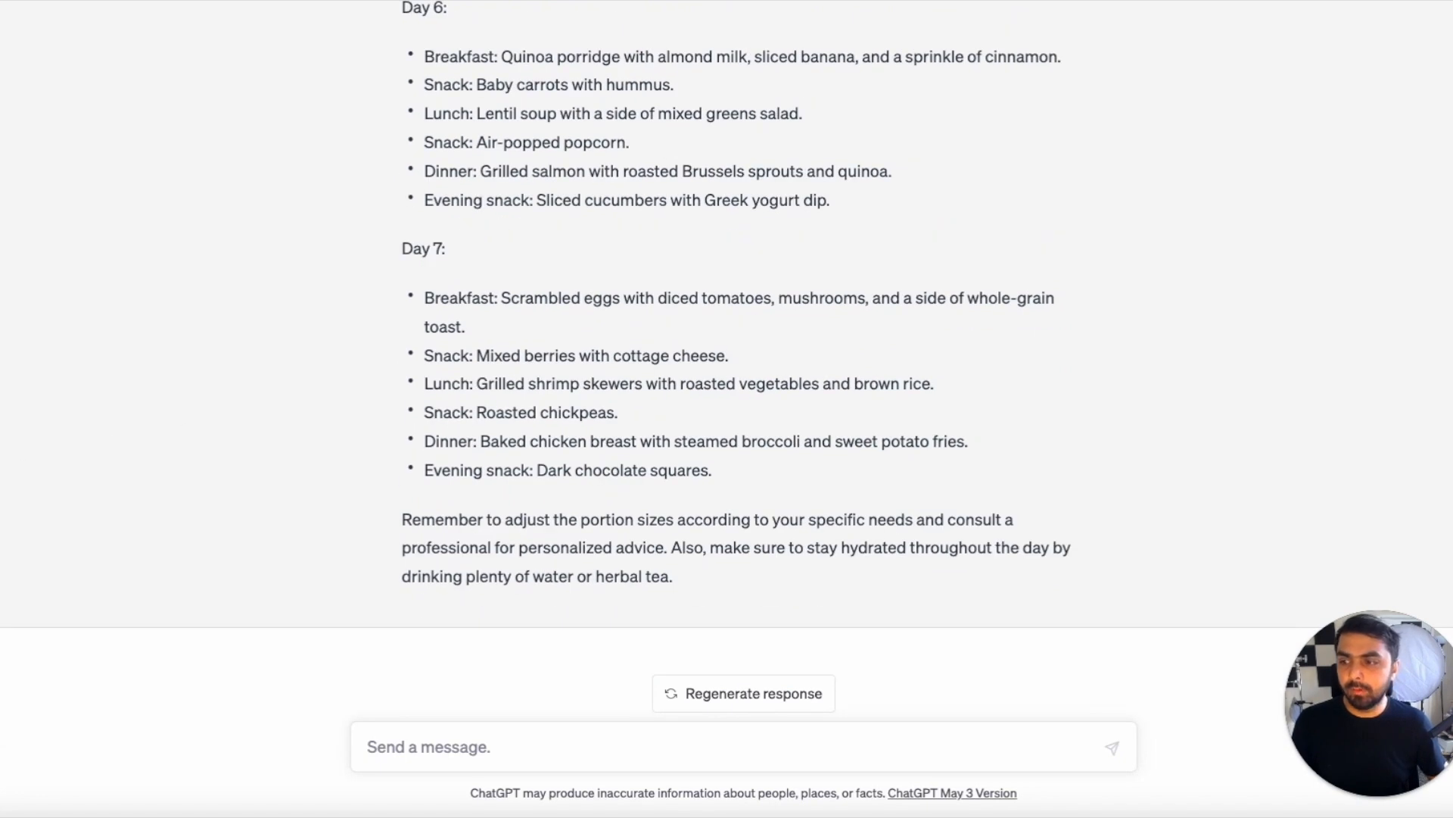
Send the follow-up "Update the meal plan to 30% Carbohydrates, 50% Protein and 20% Fat".
left_click(523, 749)
type("Update the meal plan to 30% Carbohydrates, 50% Protein and 20% Fat")
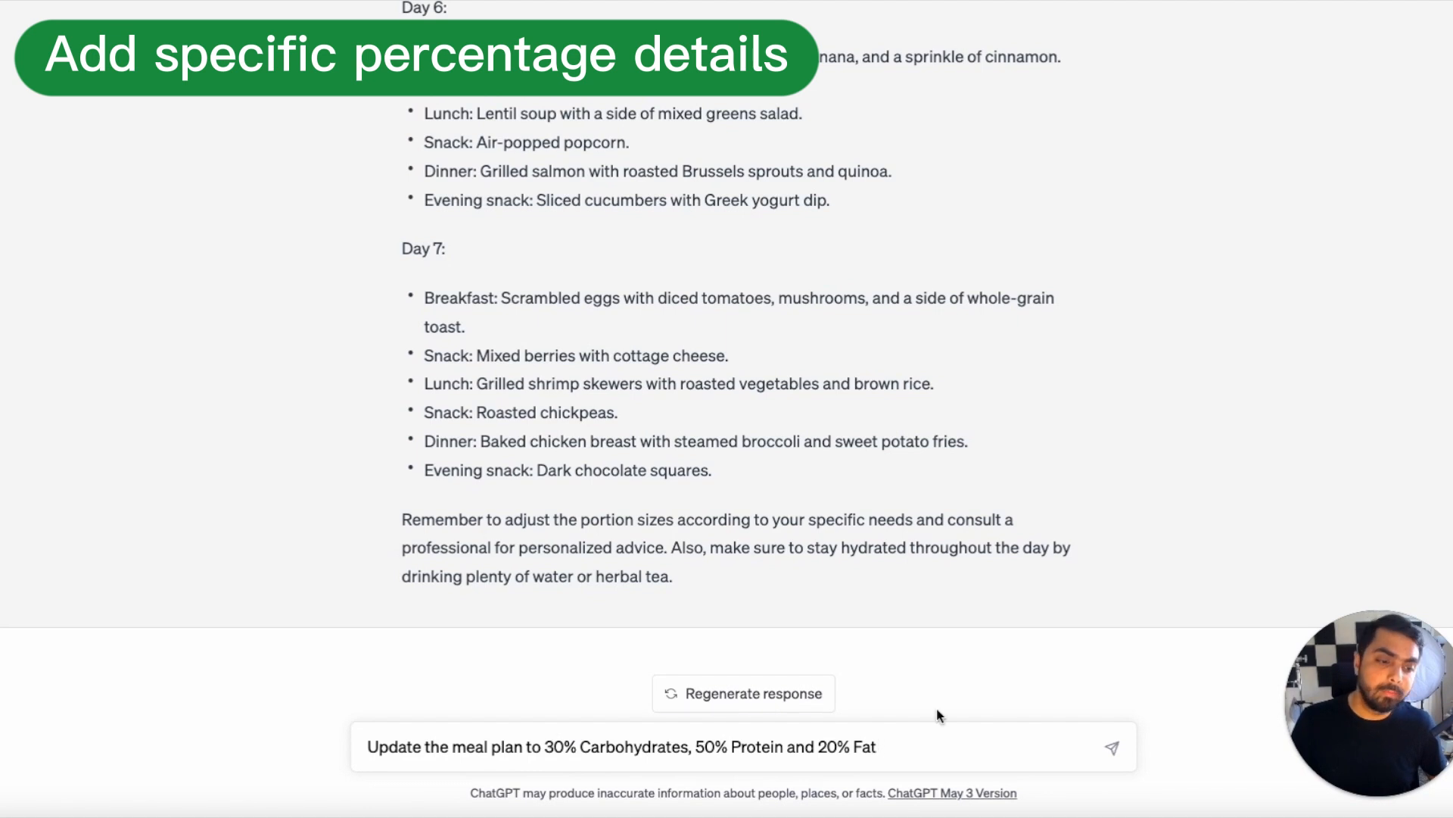
key("Return")
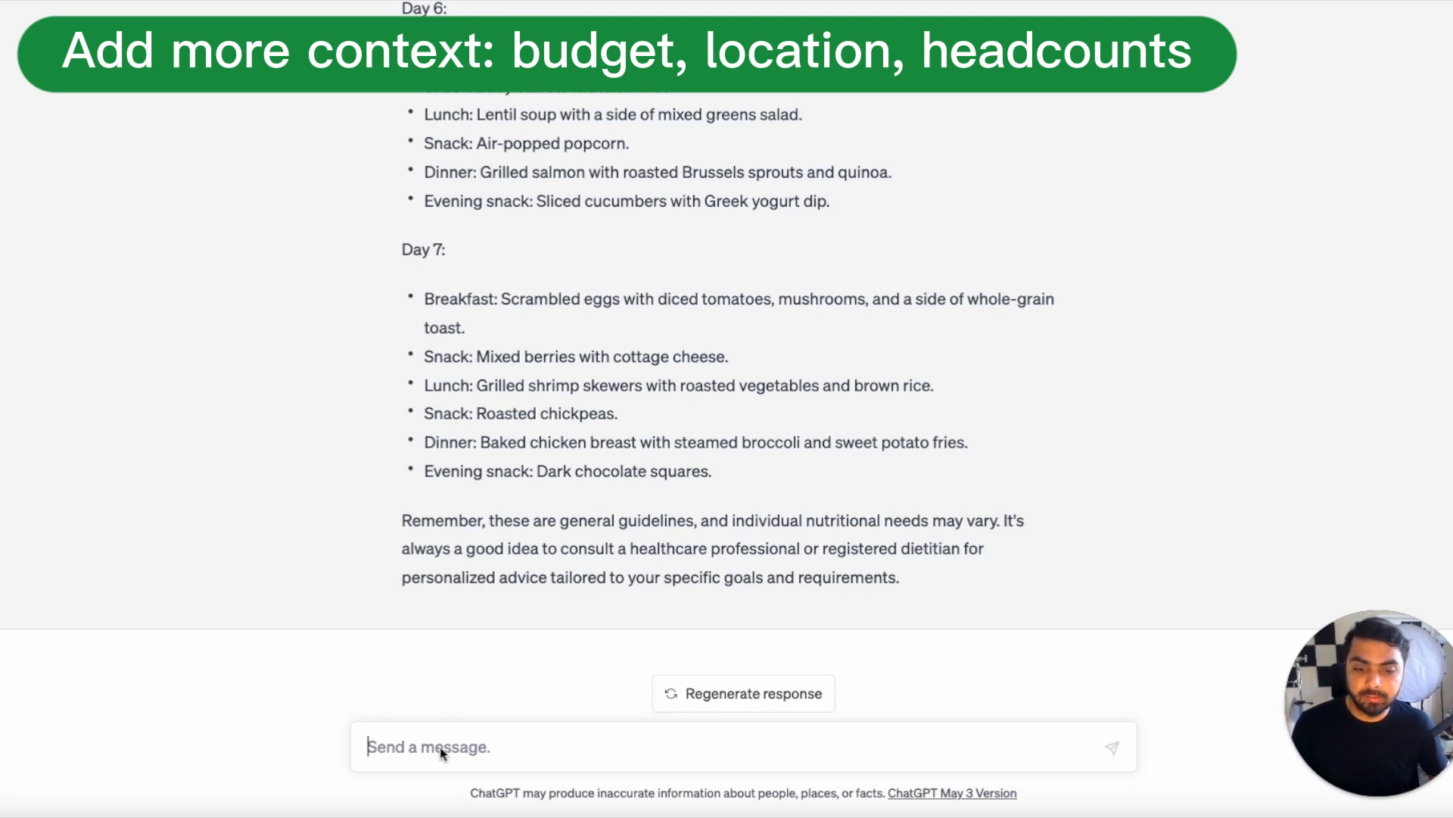
Ask for a grocery list on a 100 USD bi-weekly budget in San Francisco for a family of 4, 2 male and 2 females over 25.
type("My budget for a bi-weekly grocery is 190 USD and I live in the San Francisco. Generate me a list of groceries I can buy with this money I have to support a family of 4 - 2 male and 2 females all over the age of 25")
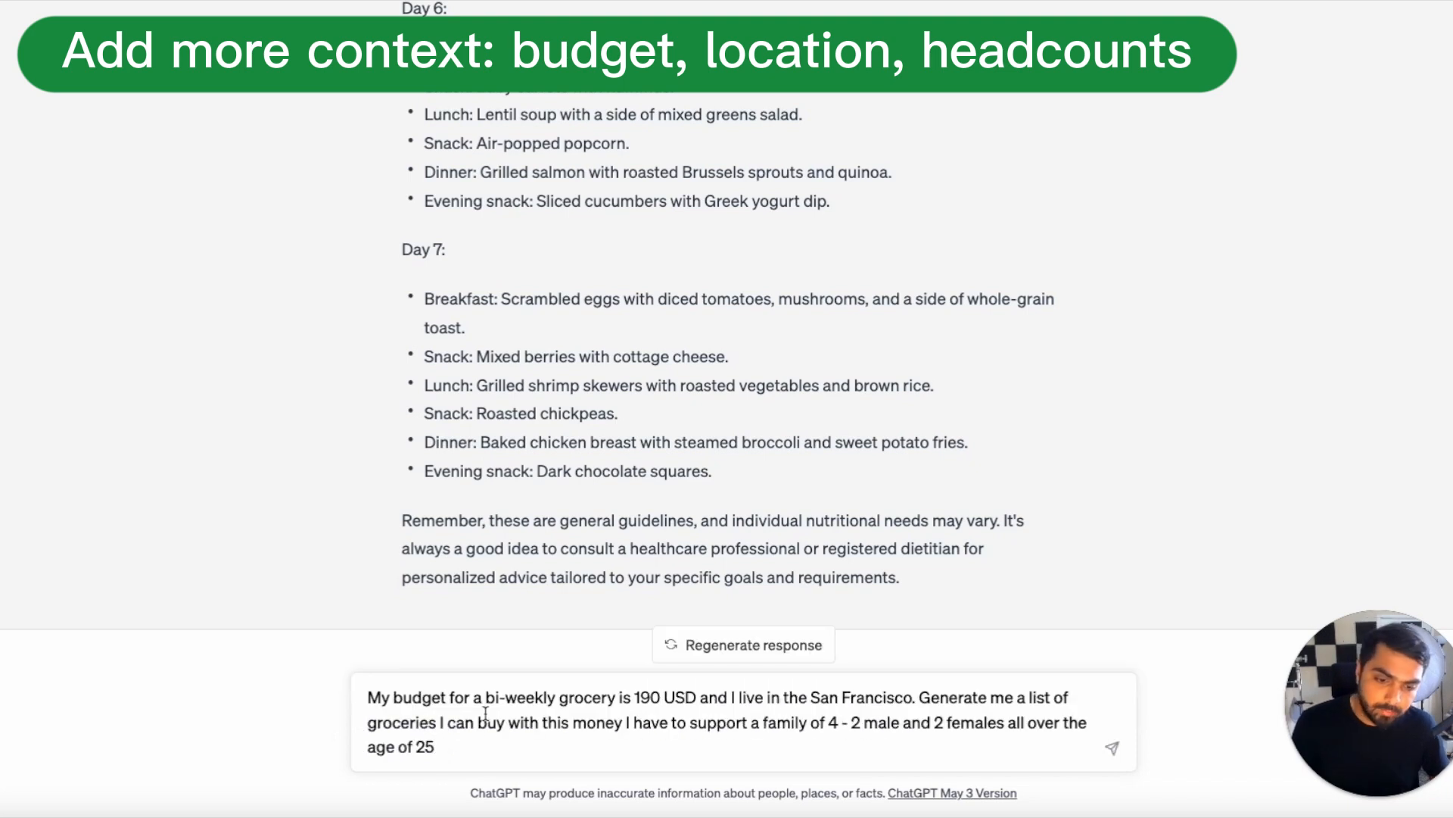
left_click(652, 697)
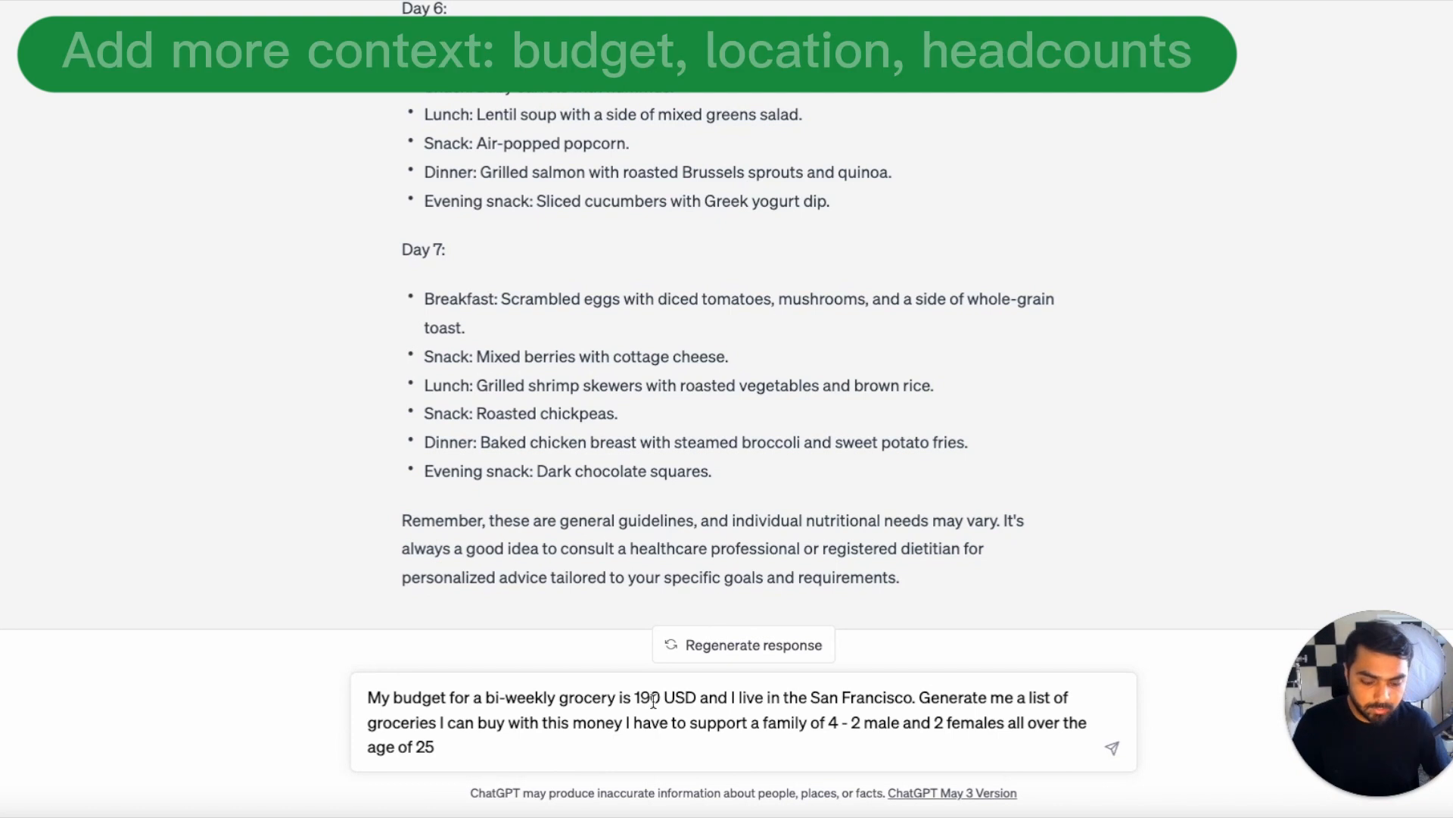
key("BackSpace")
type("0")
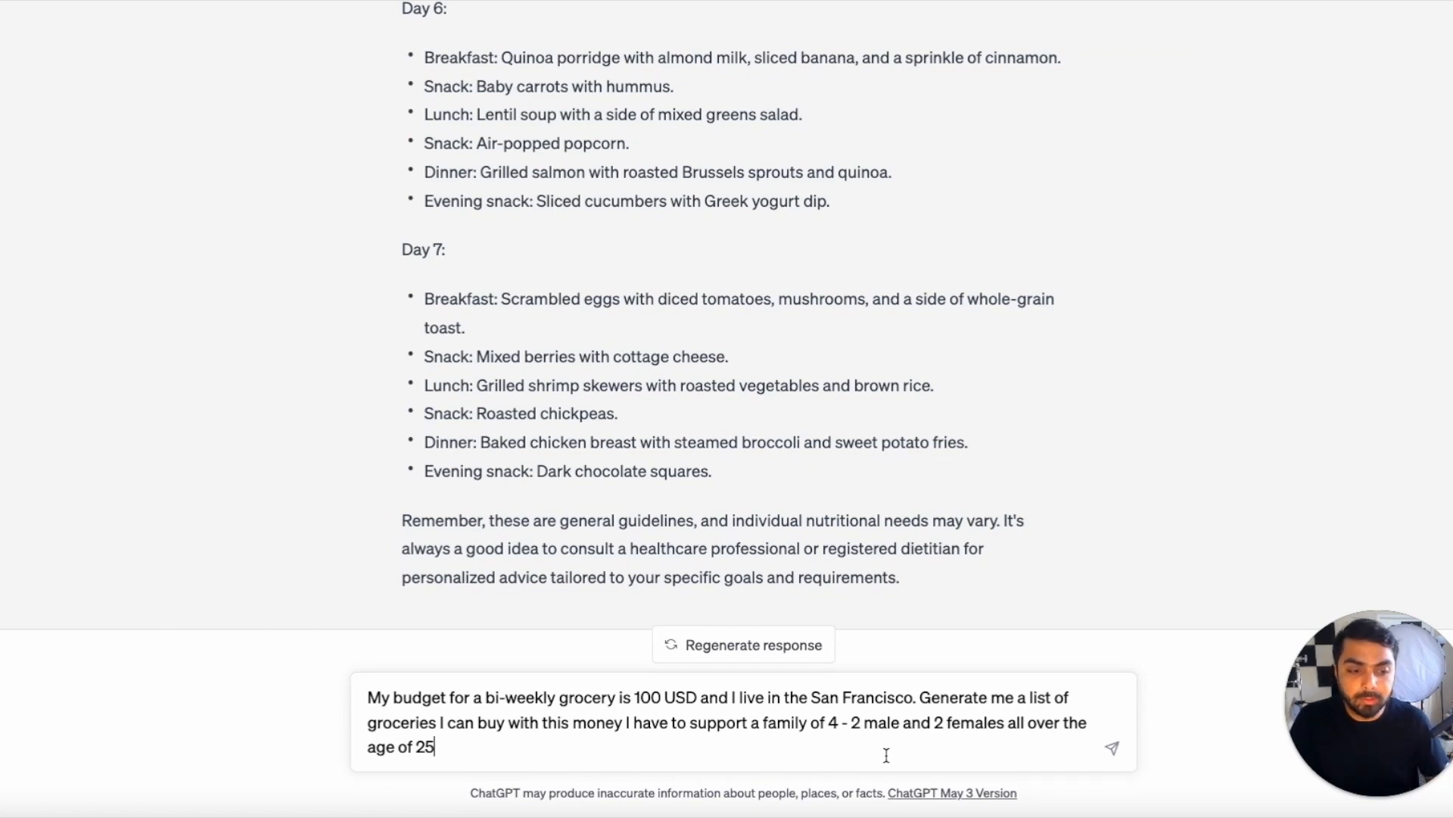
key("Return")
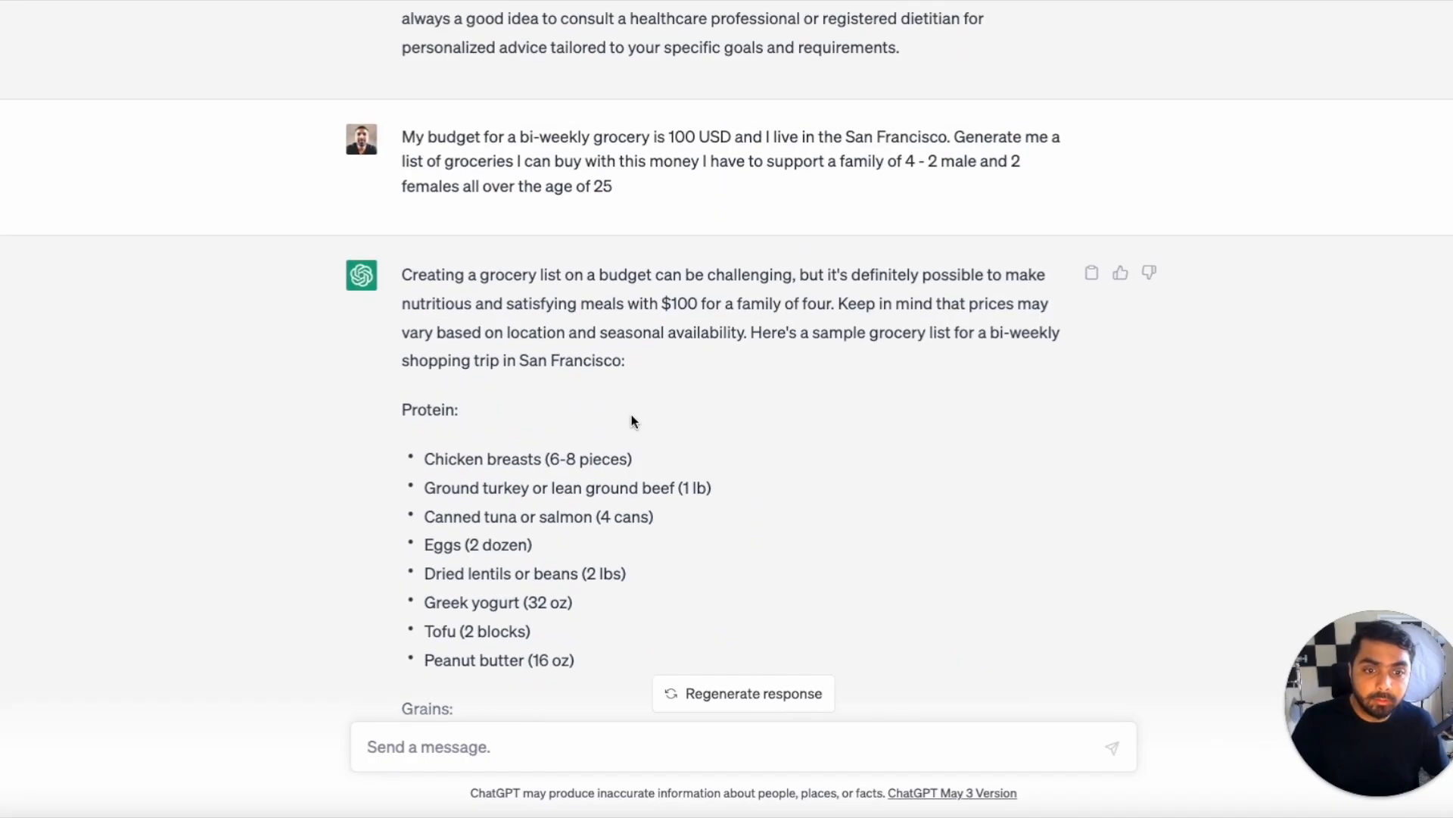
scroll(631, 421, "down", 18)
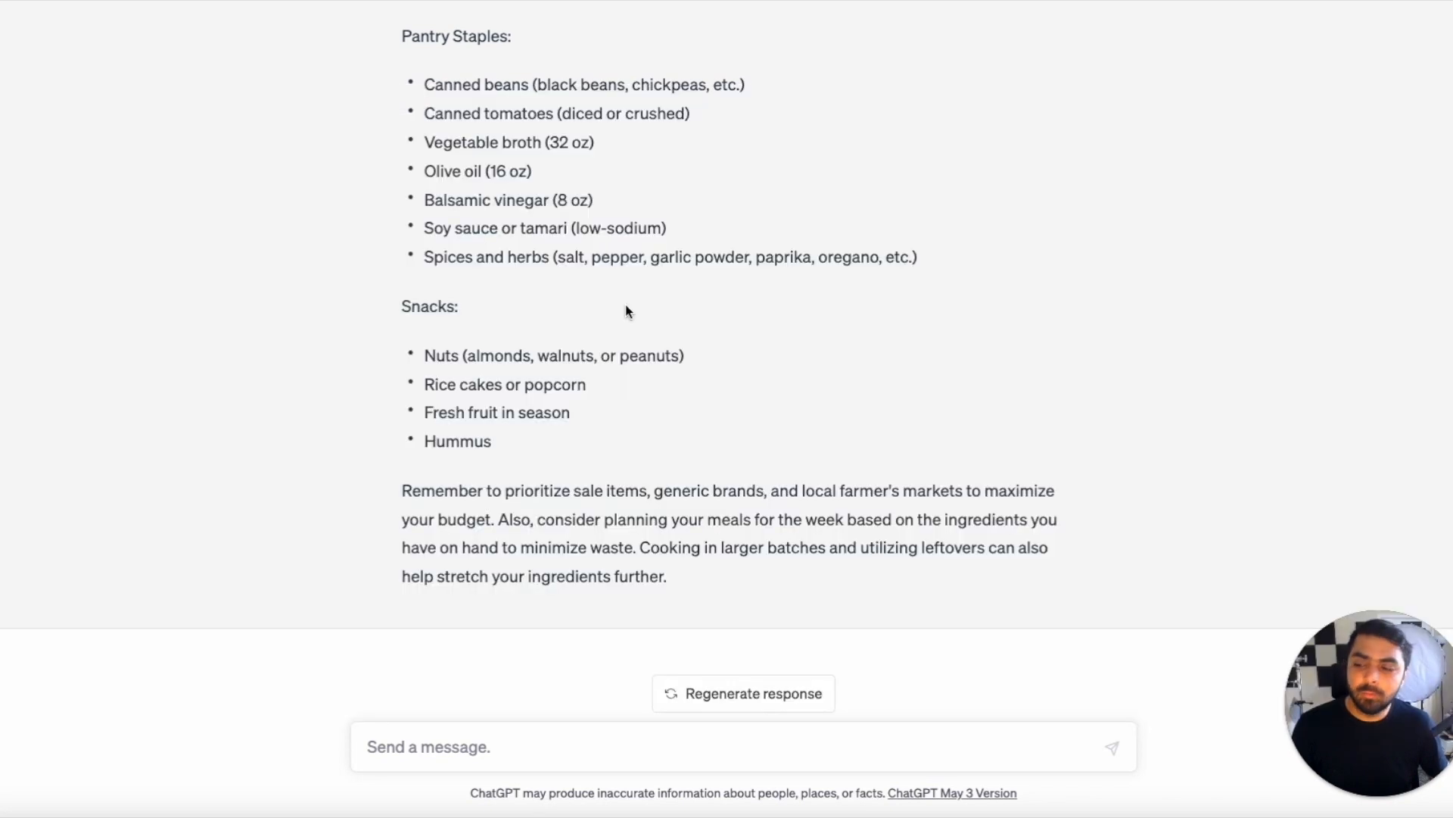
Send "Great answer, now turn this into a table list" to convert the grocery list.
scroll(639, 364, "up", 2)
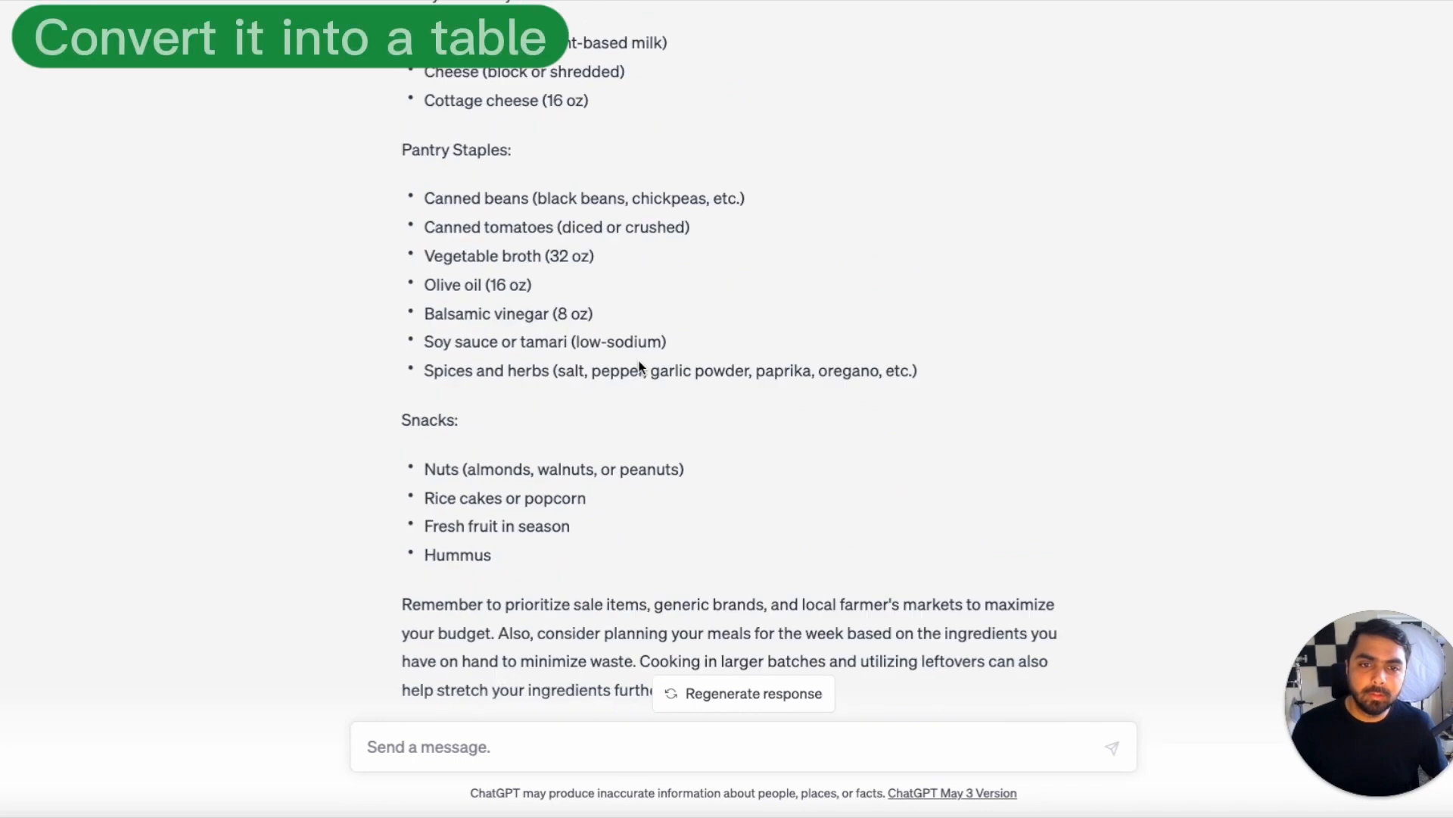
scroll(639, 363, "down", 2)
type("Great answer, now turn this into a table list")
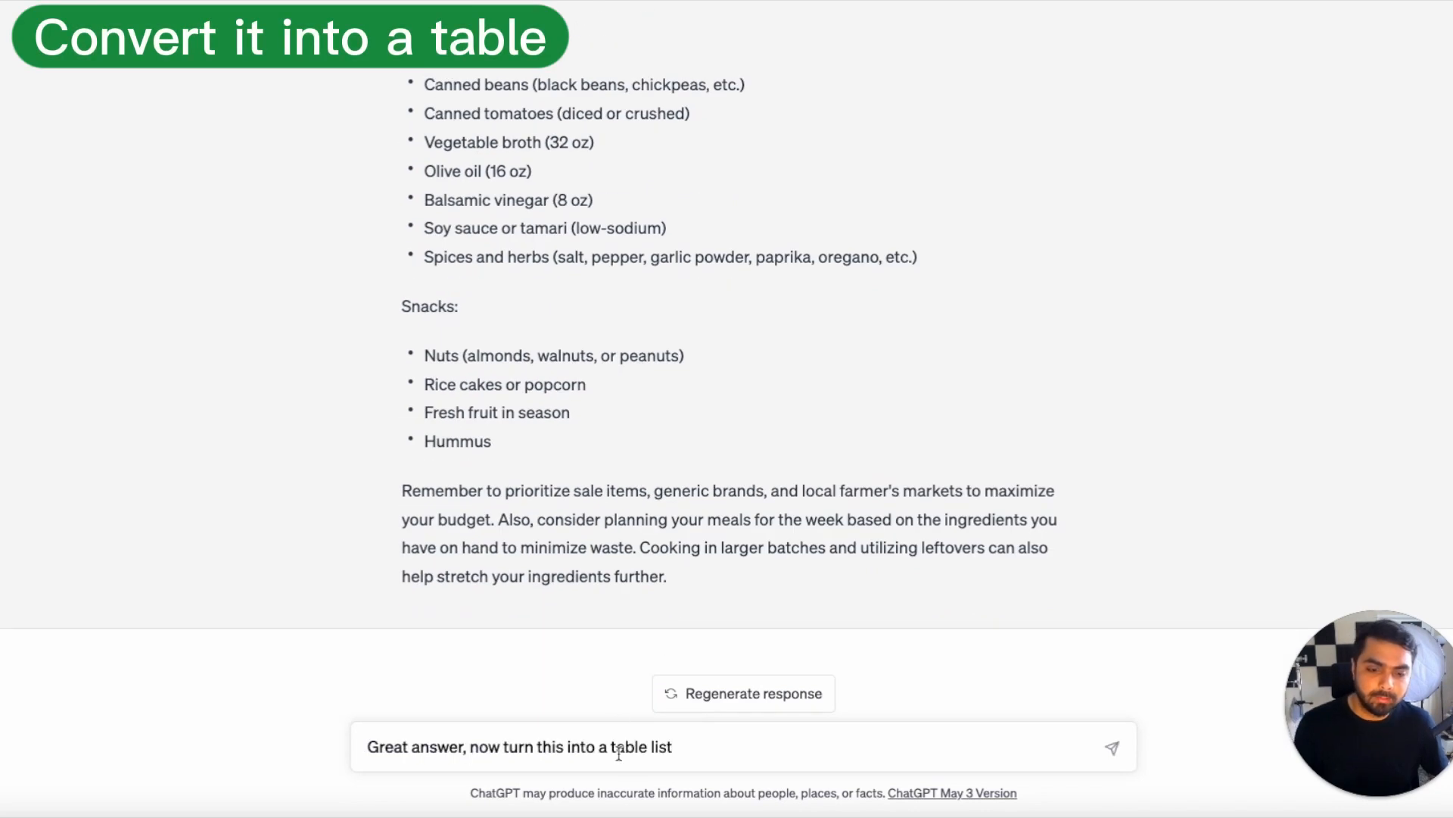
key("Return")
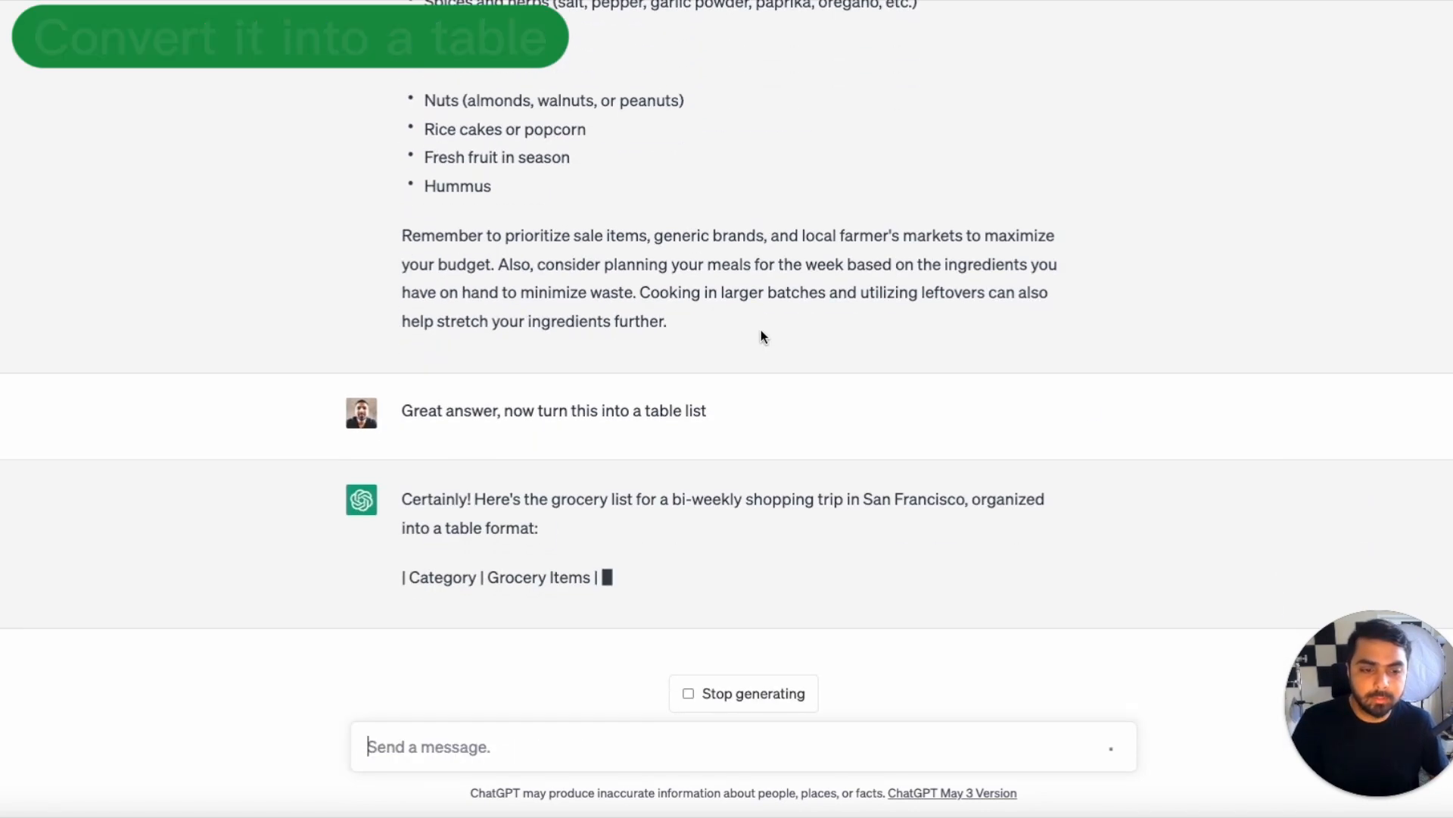